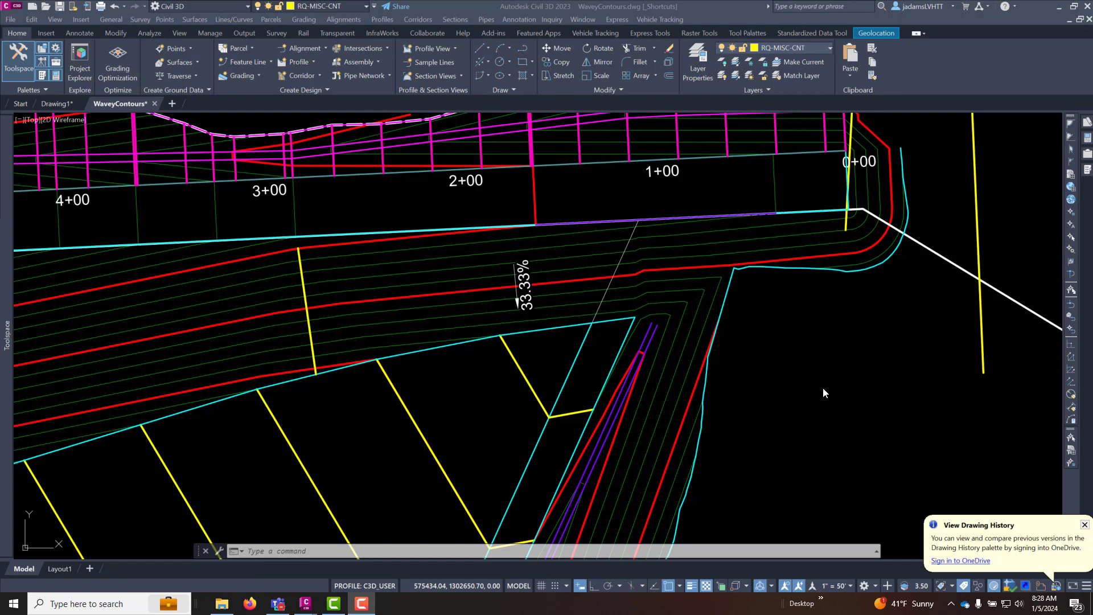
# Step: Draw a new polyline along the ditch, starting from a snapped endpoint
pyautogui.click(843, 381)
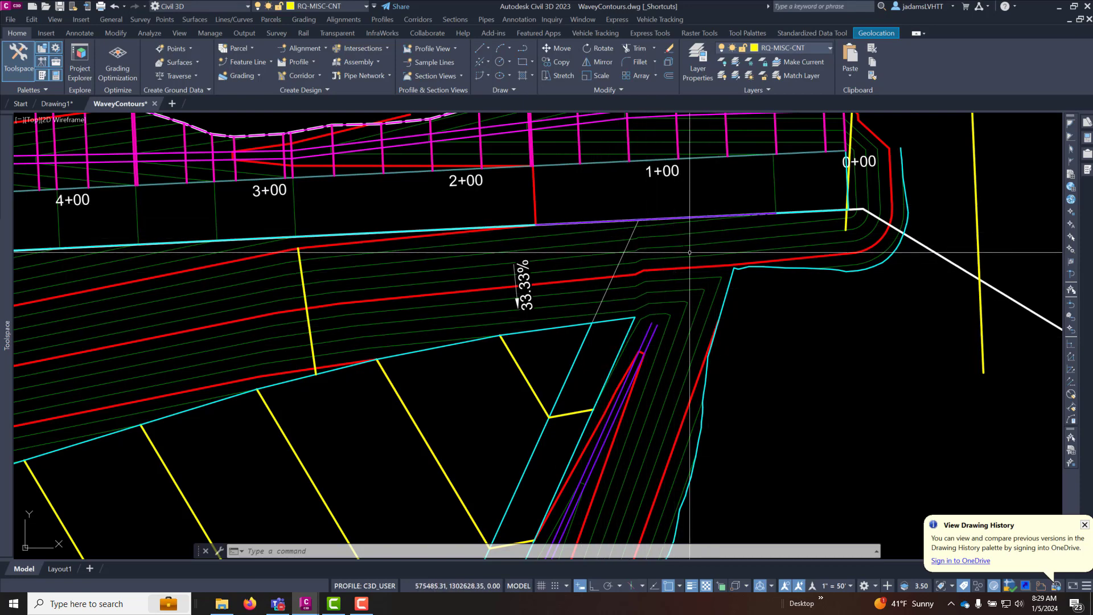
pyautogui.moveTo(668, 292)
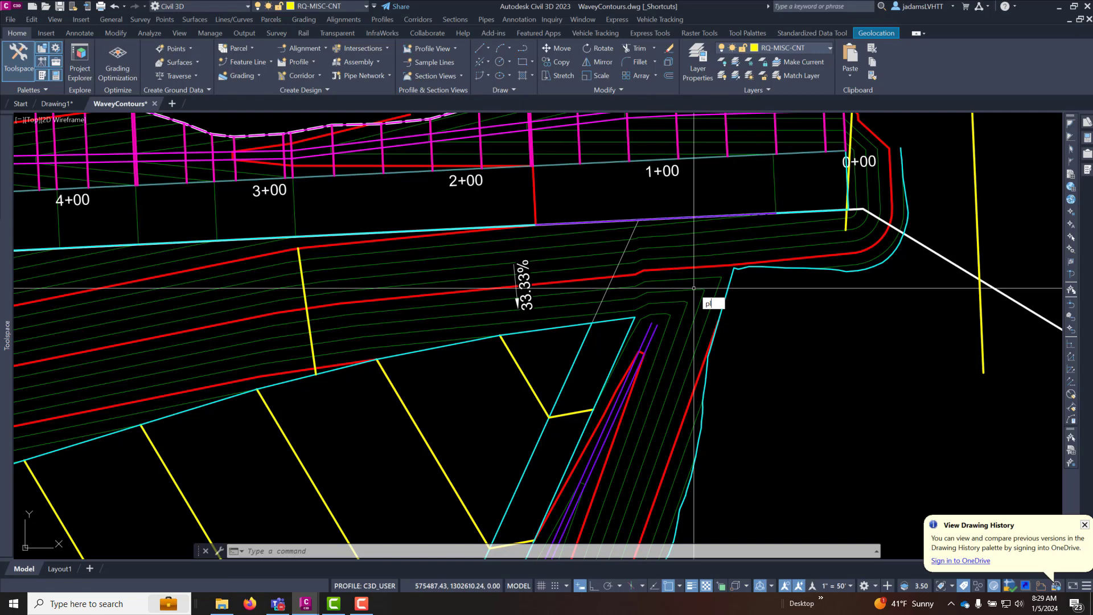
pyautogui.press('Return')
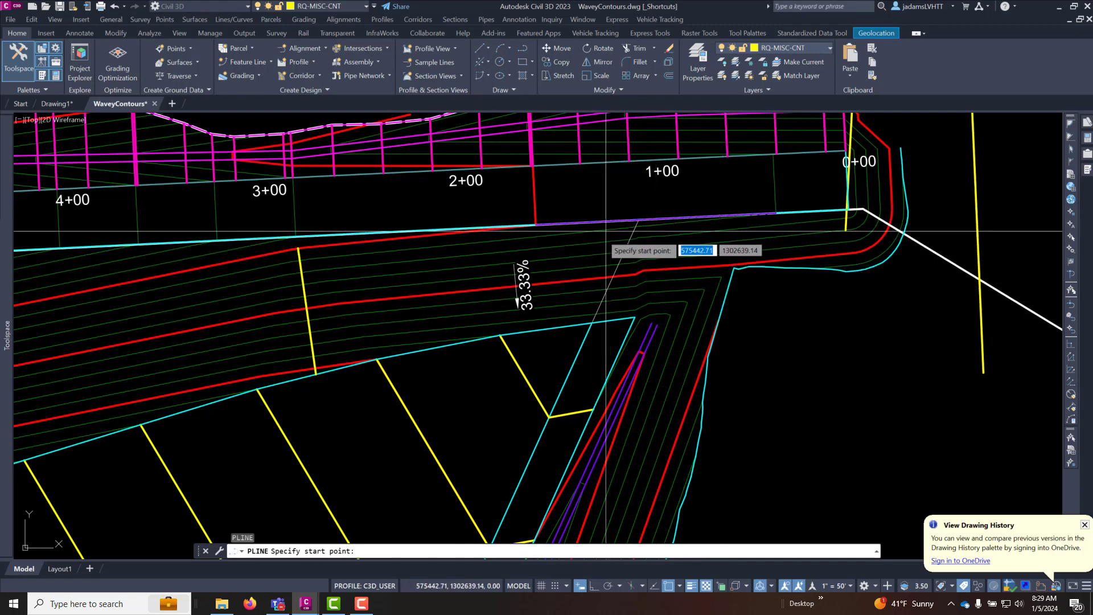
pyautogui.click(346, 274)
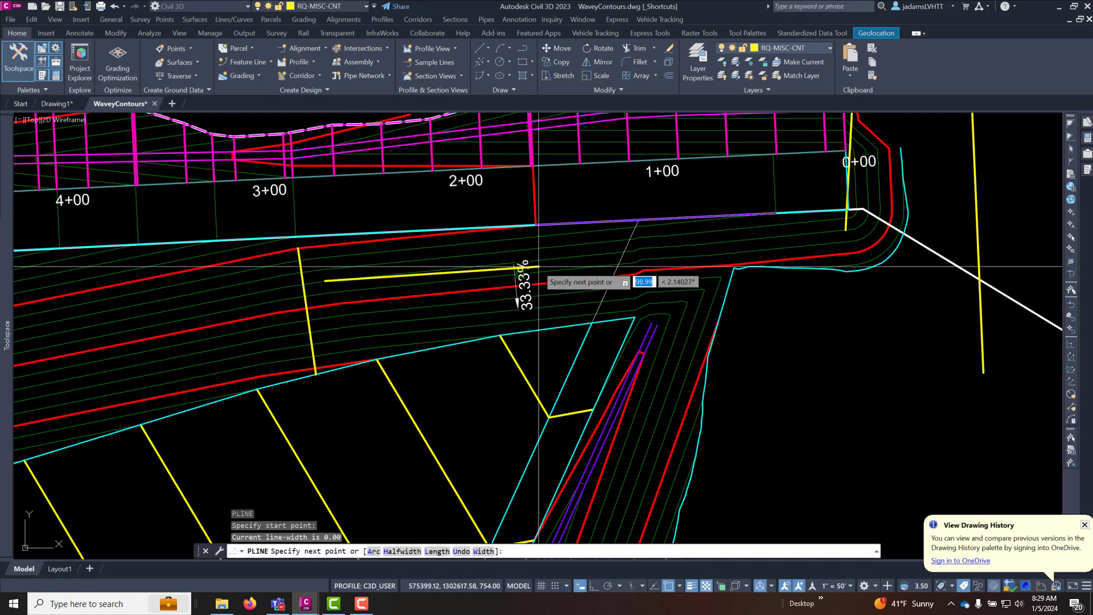
pyautogui.click(592, 254)
pyautogui.press('Return')
# Step: Extend the polyline east to the vertical yellow line past station 0+00
pyautogui.write('ex')
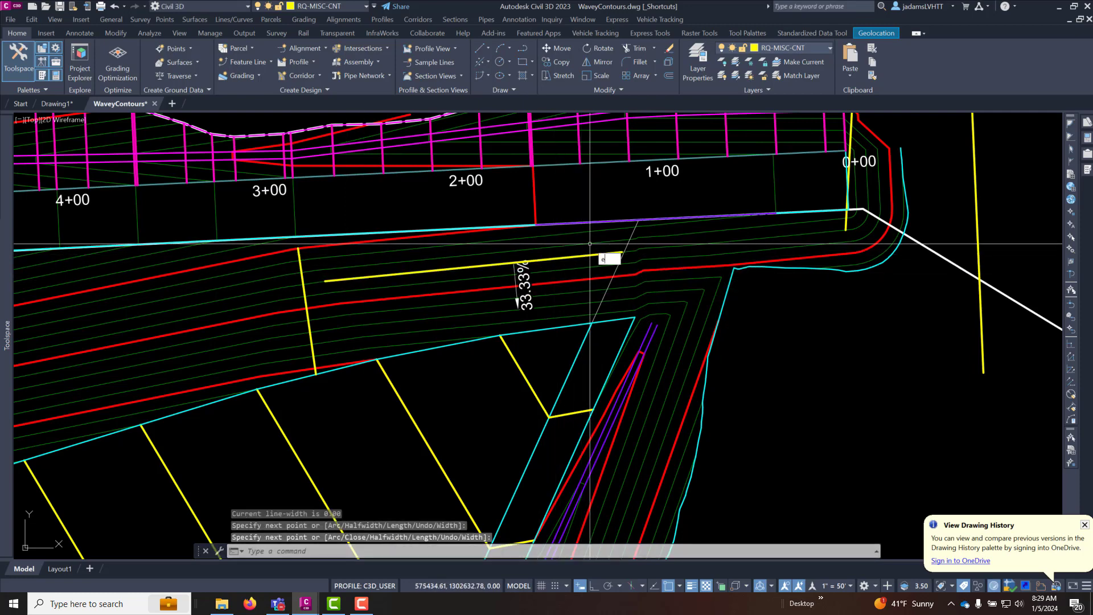
pyautogui.press('Return')
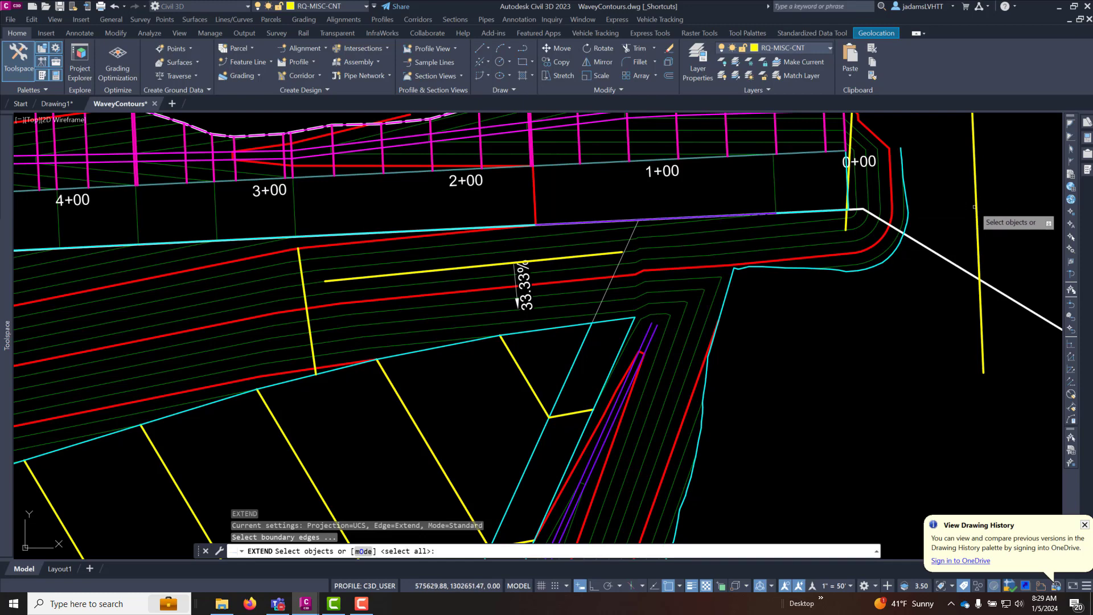
pyautogui.click(976, 207)
pyautogui.press('Return')
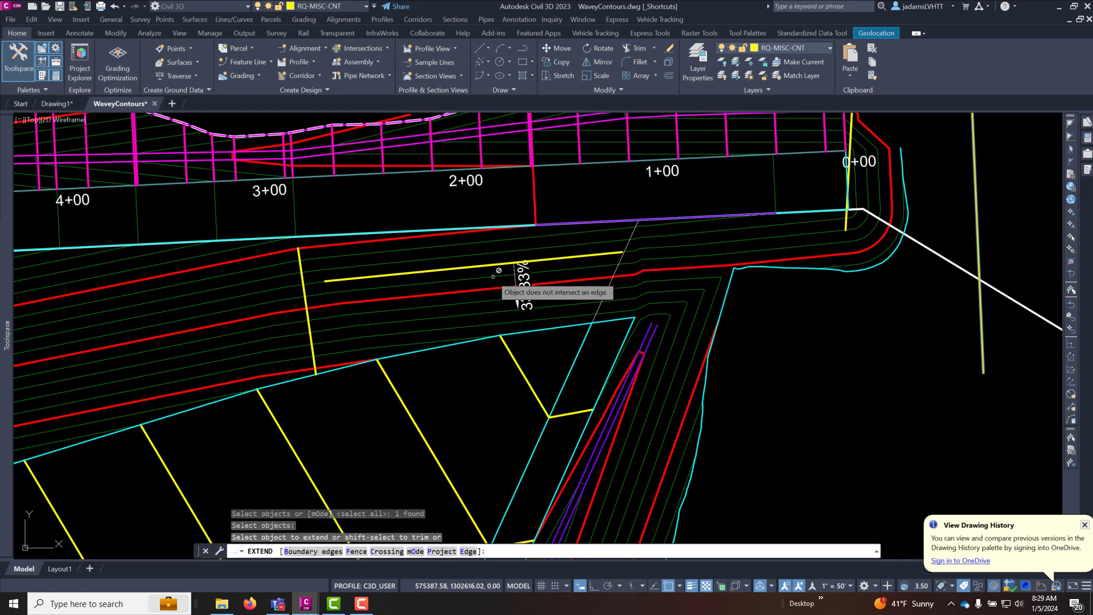
pyautogui.click(545, 260)
pyautogui.press('Return')
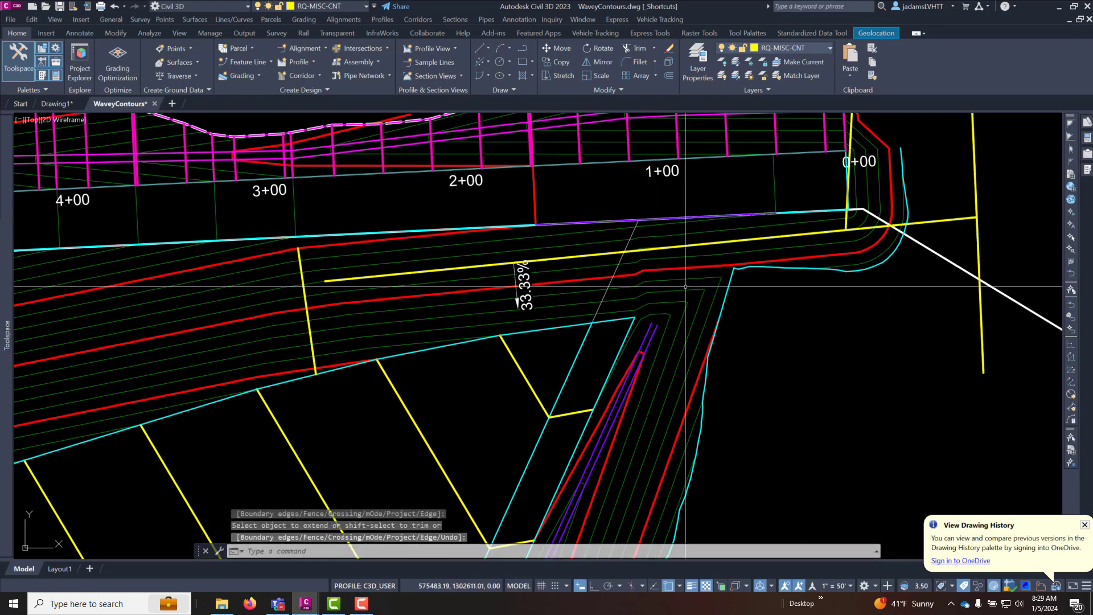
pyautogui.scroll(5, 655, 248)
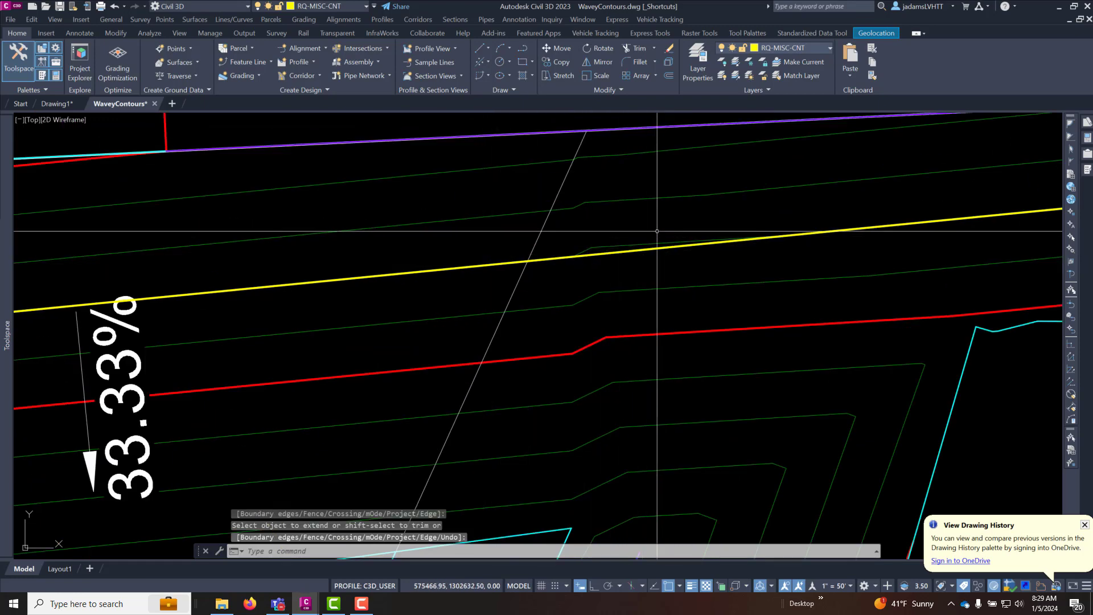
pyautogui.moveTo(843, 235); pyautogui.dragTo(339, 317, button='middle')
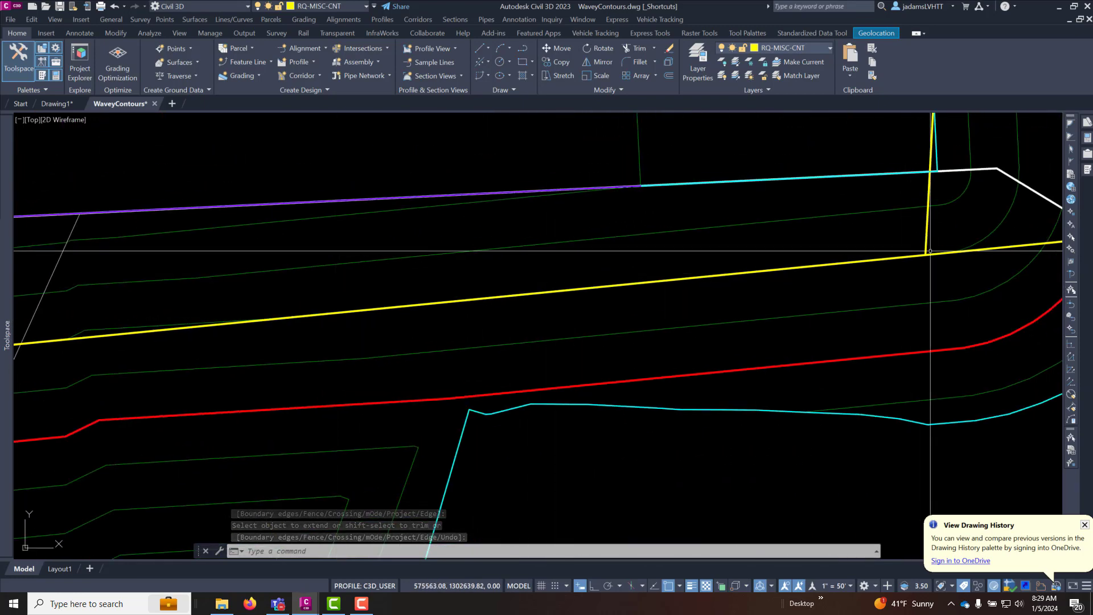
pyautogui.scroll(-4, 603, 226)
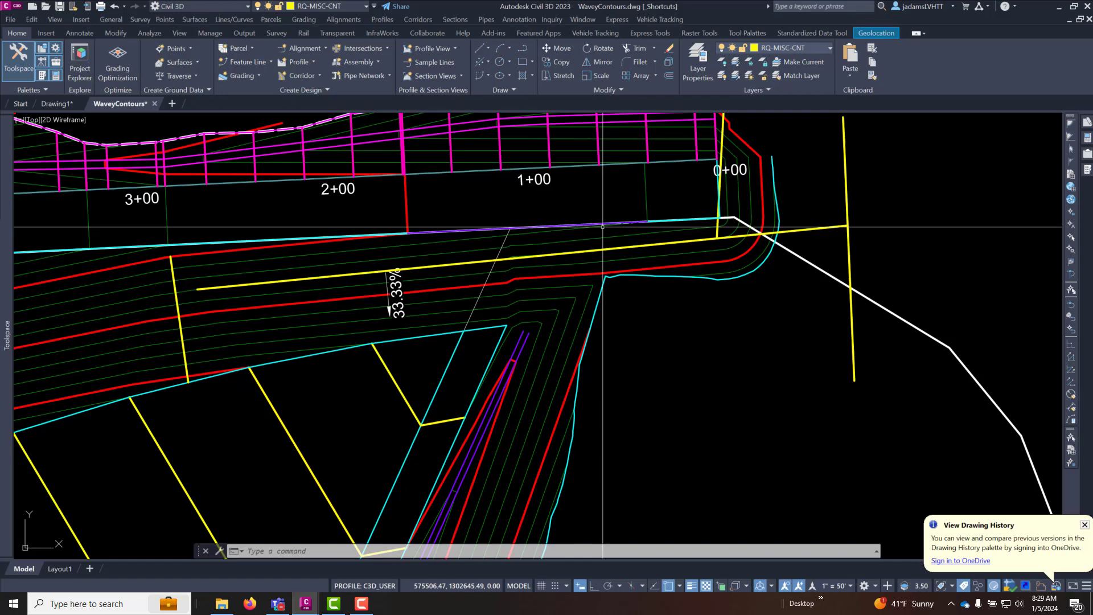
pyautogui.moveTo(578, 262); pyautogui.dragTo(602, 242, button='middle')
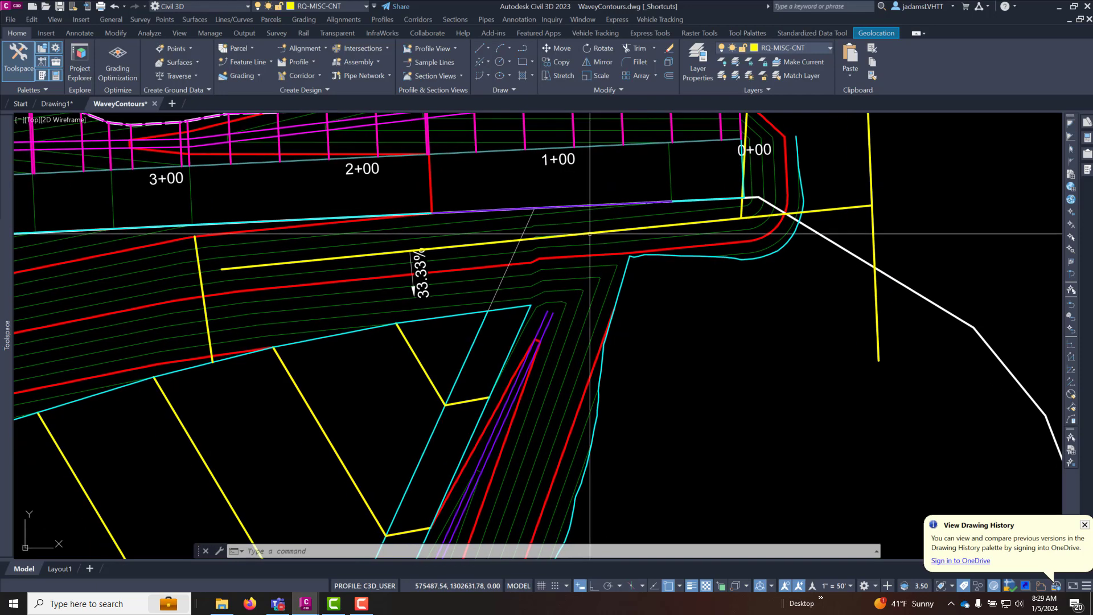
# Step: Dock the Properties palette and switch the TIN surface style to Contours and Triangles
pyautogui.click(581, 270)
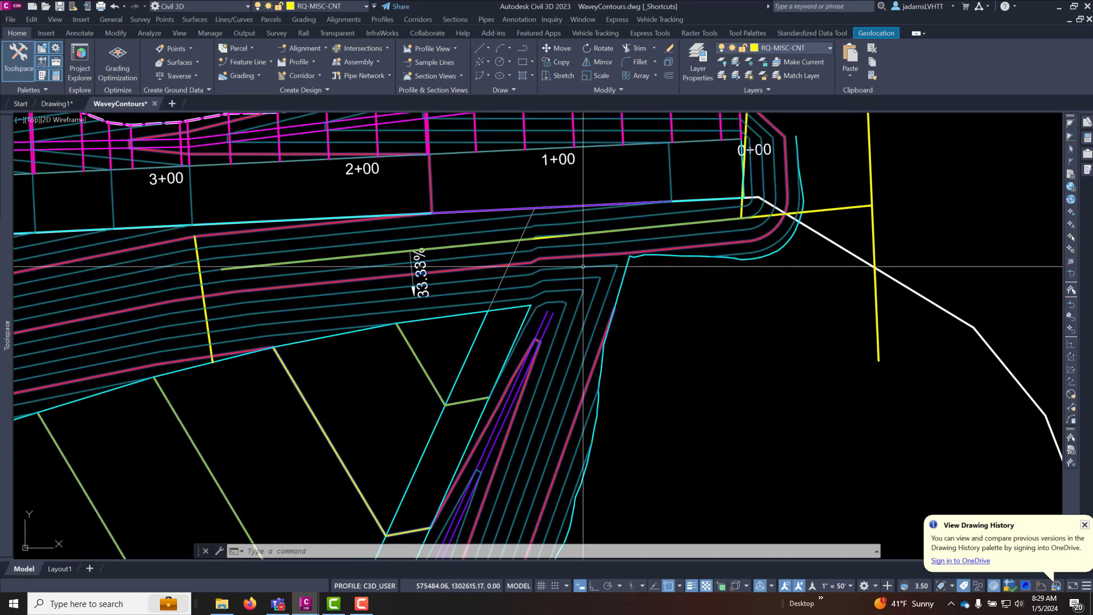
pyautogui.click(1087, 139)
pyautogui.click(1072, 133)
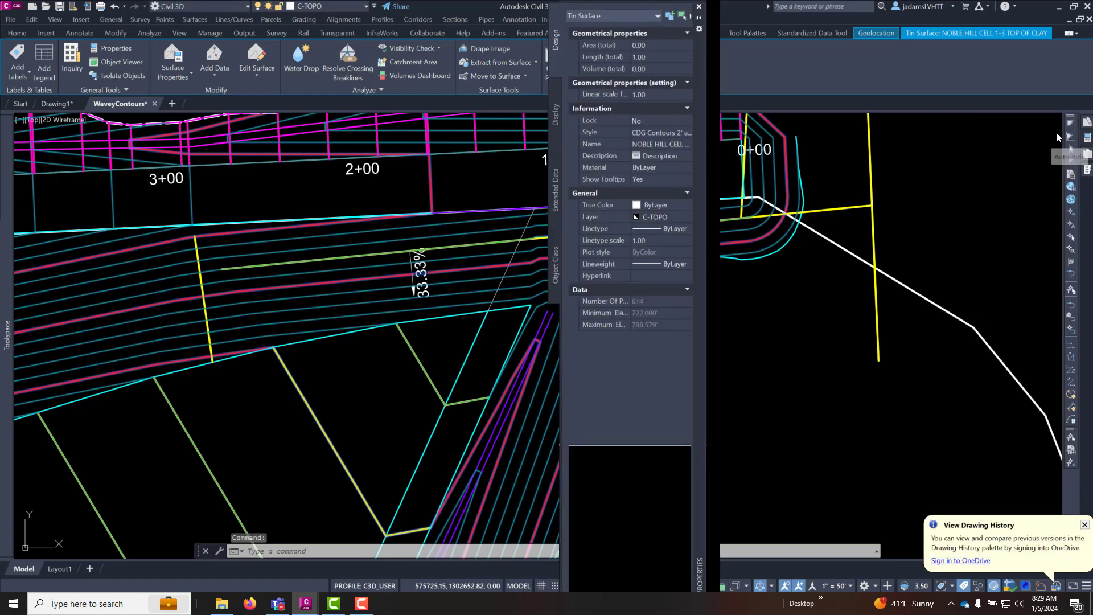
pyautogui.click(1063, 256)
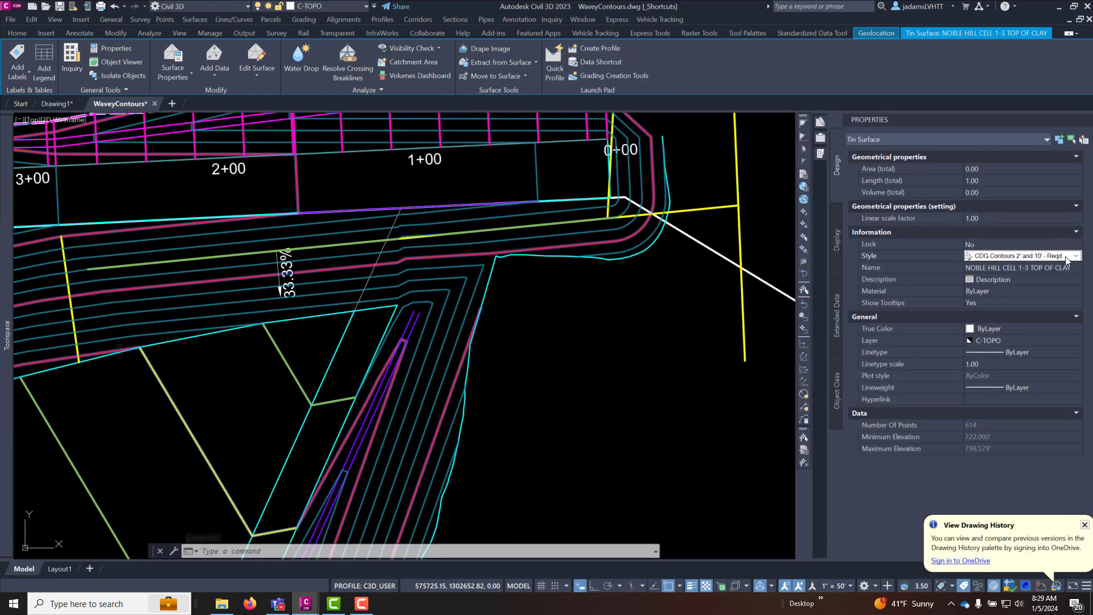
pyautogui.click(1075, 256)
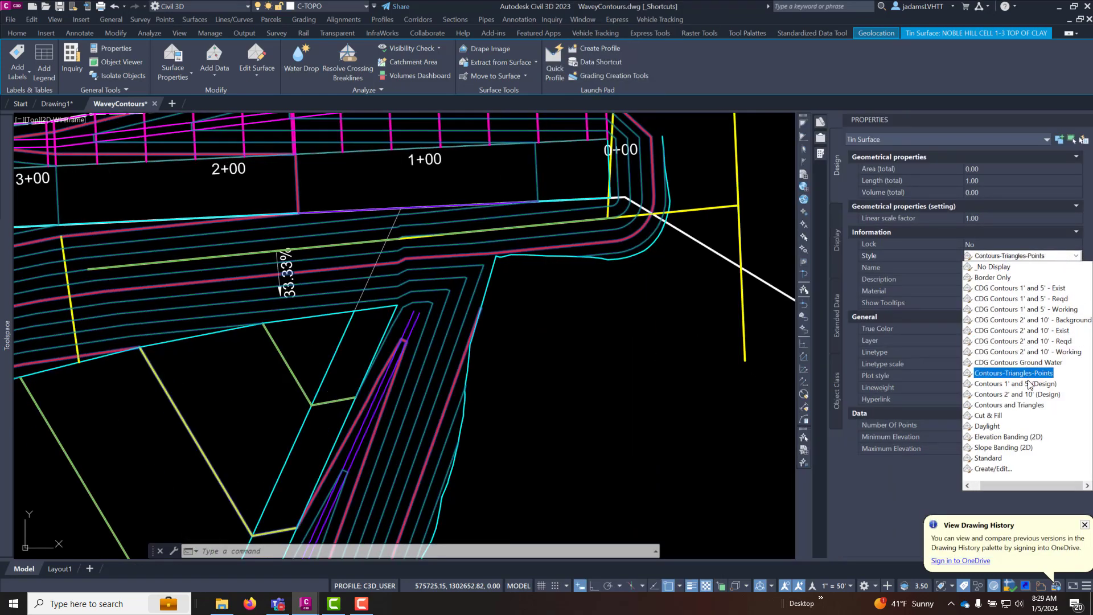
pyautogui.click(1025, 406)
pyautogui.press('Escape')
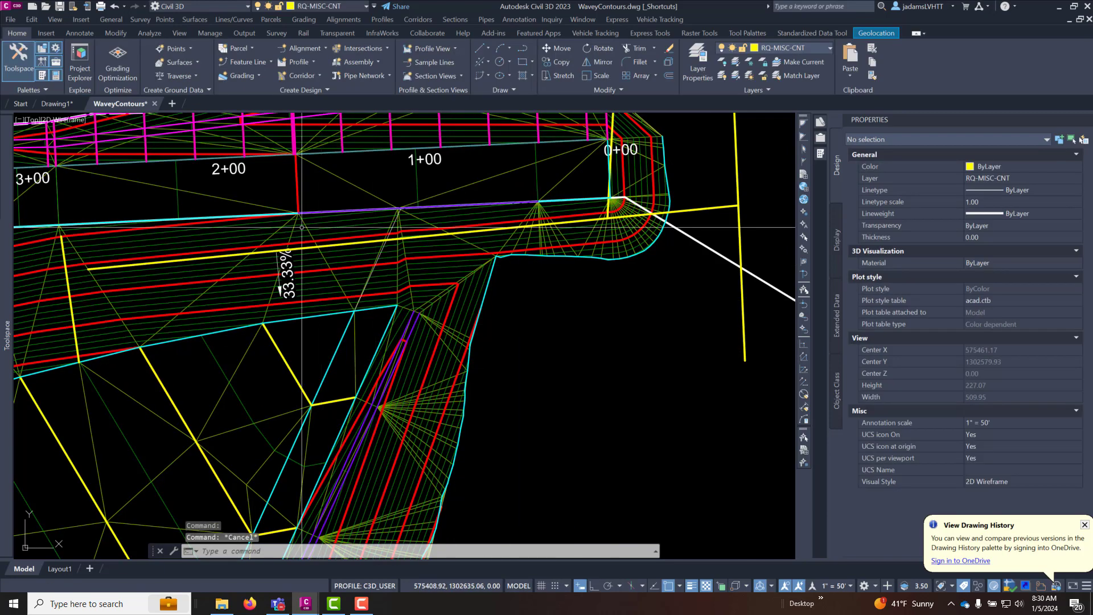
pyautogui.scroll(2, 335, 249)
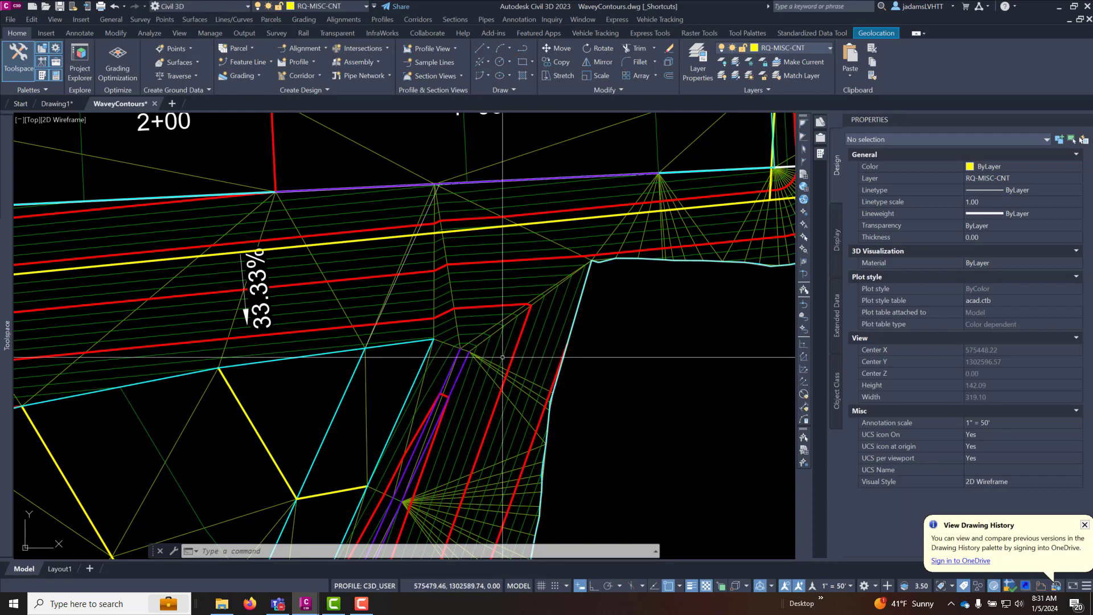
# Step: Set the TIN surface style back to CDG Contours 2' and 10' - Reqd, then select the yellow polyline
pyautogui.moveTo(497, 327); pyautogui.dragTo(427, 312, button='middle')
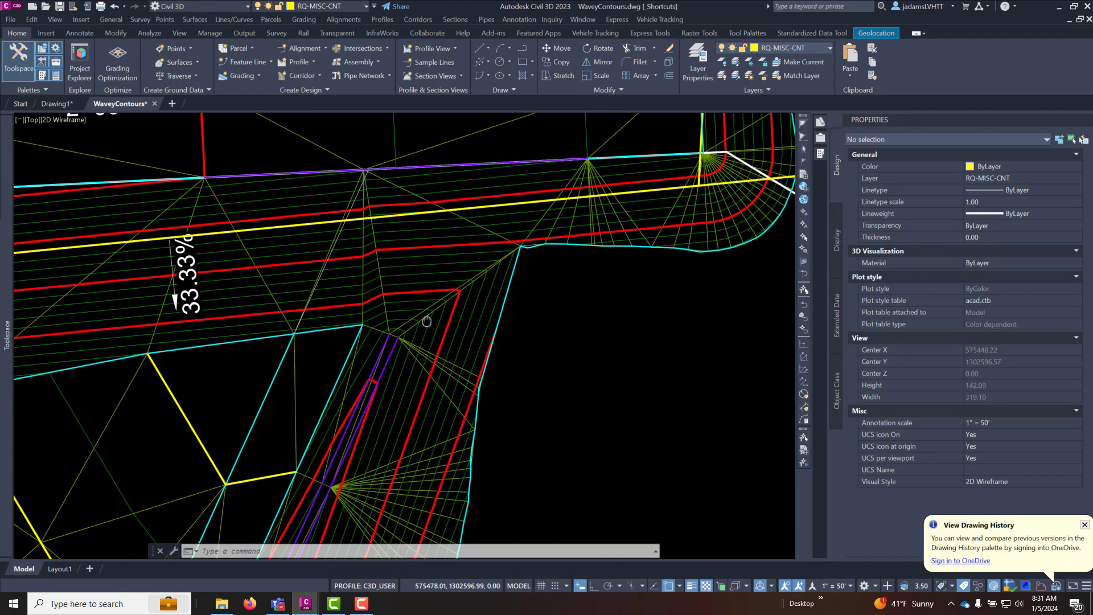
pyautogui.press('Escape')
pyautogui.press('Escape')
pyautogui.click(705, 217)
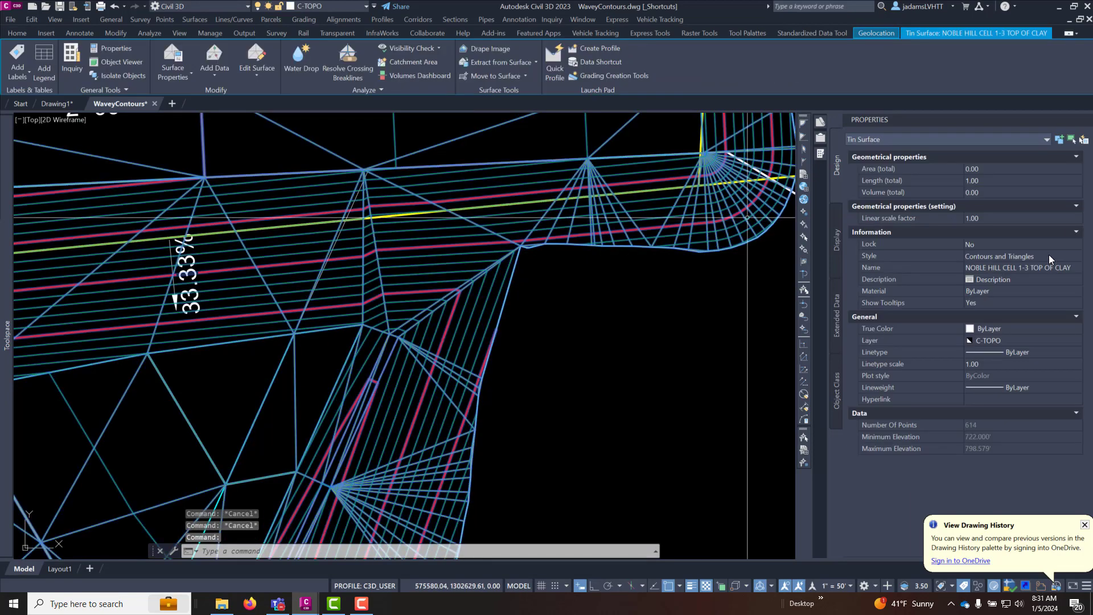
pyautogui.click(1049, 255)
pyautogui.scroll(-2, 1025, 342)
pyautogui.click(1054, 345)
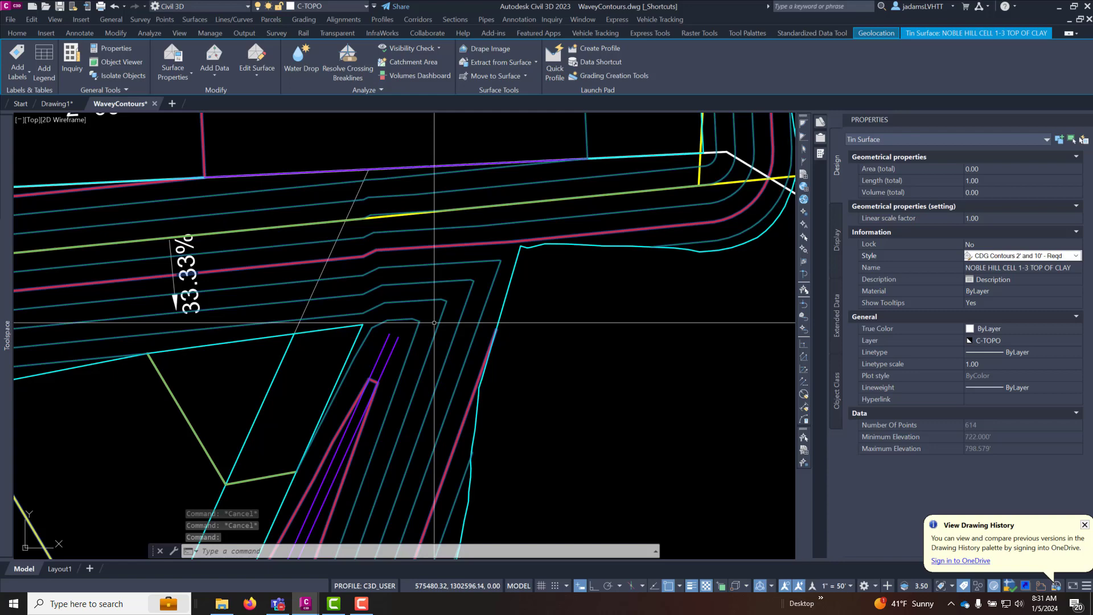
pyautogui.press('Escape')
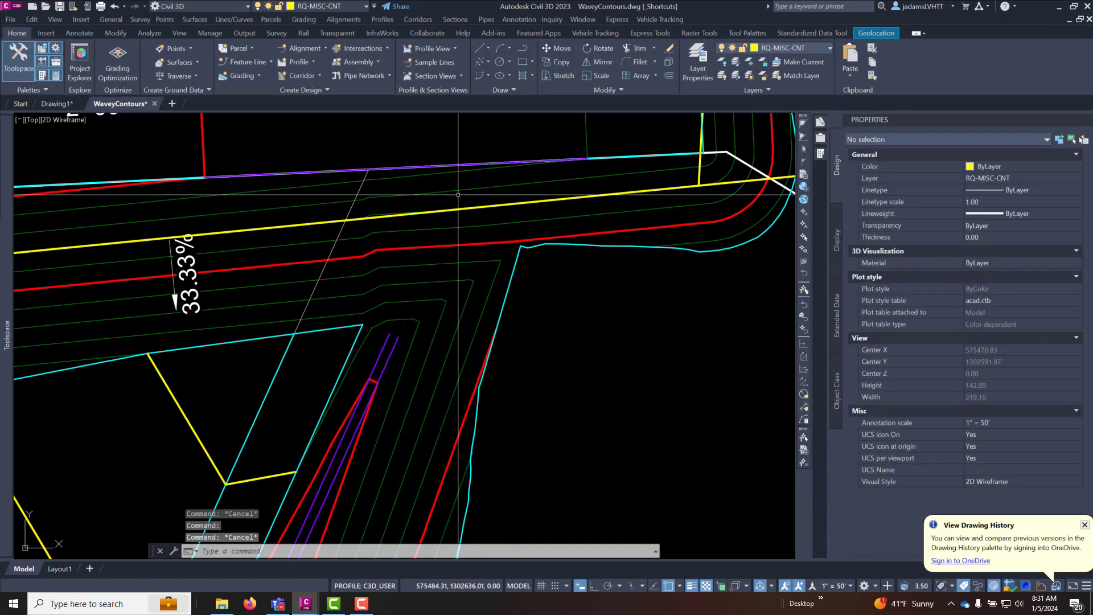
pyautogui.click(568, 197)
pyautogui.scroll(-3, 568, 197)
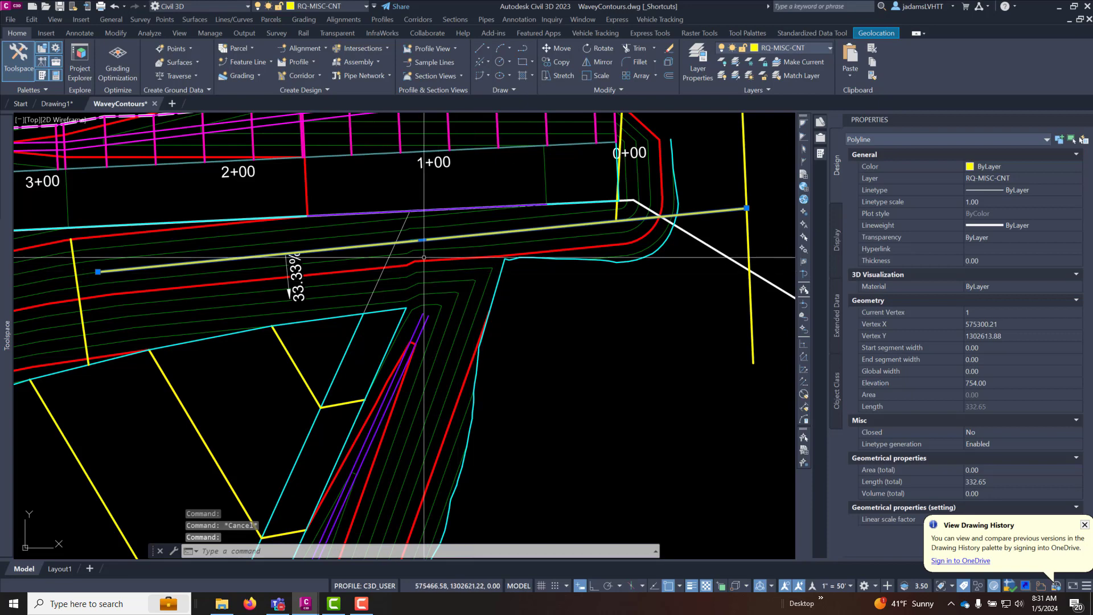
pyautogui.moveTo(423, 257)
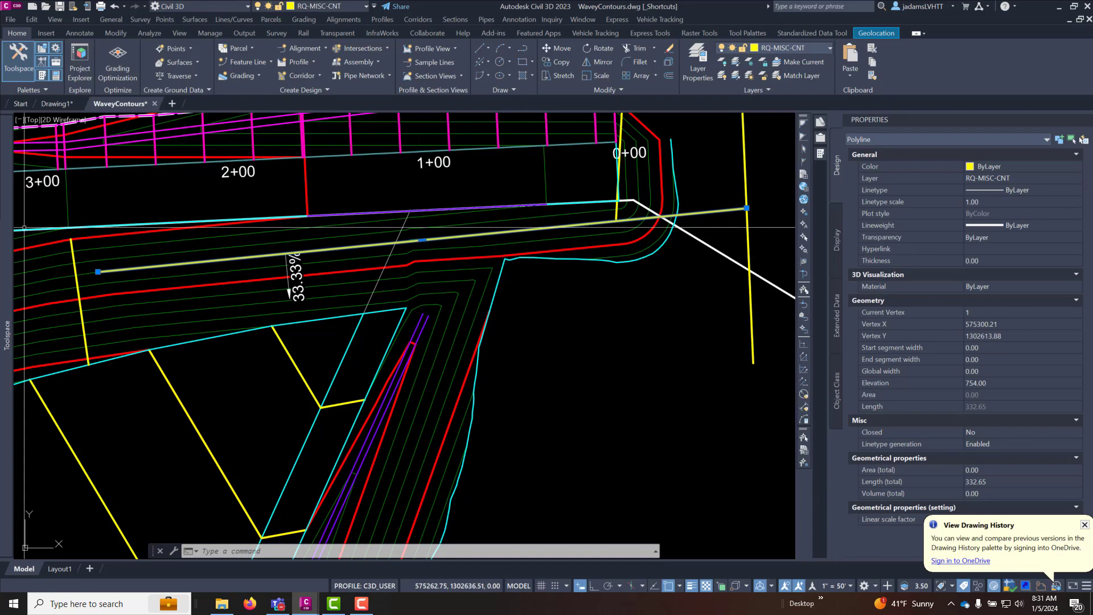
# Step: Dock the Prospector tree and expand Sites and the TEMP site
pyautogui.moveTo(8, 257)
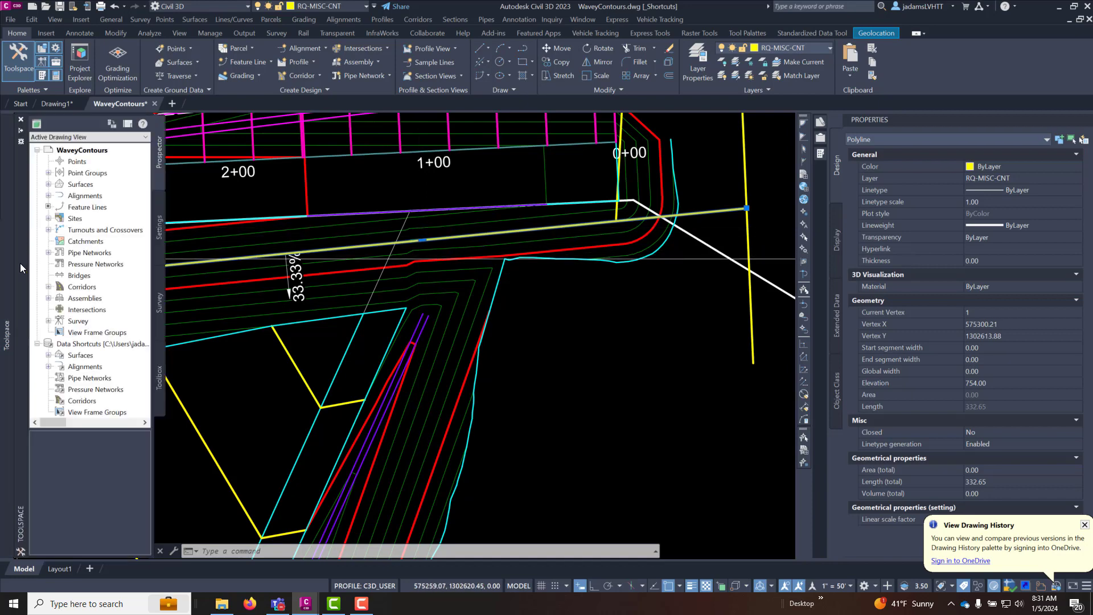
pyautogui.click(20, 134)
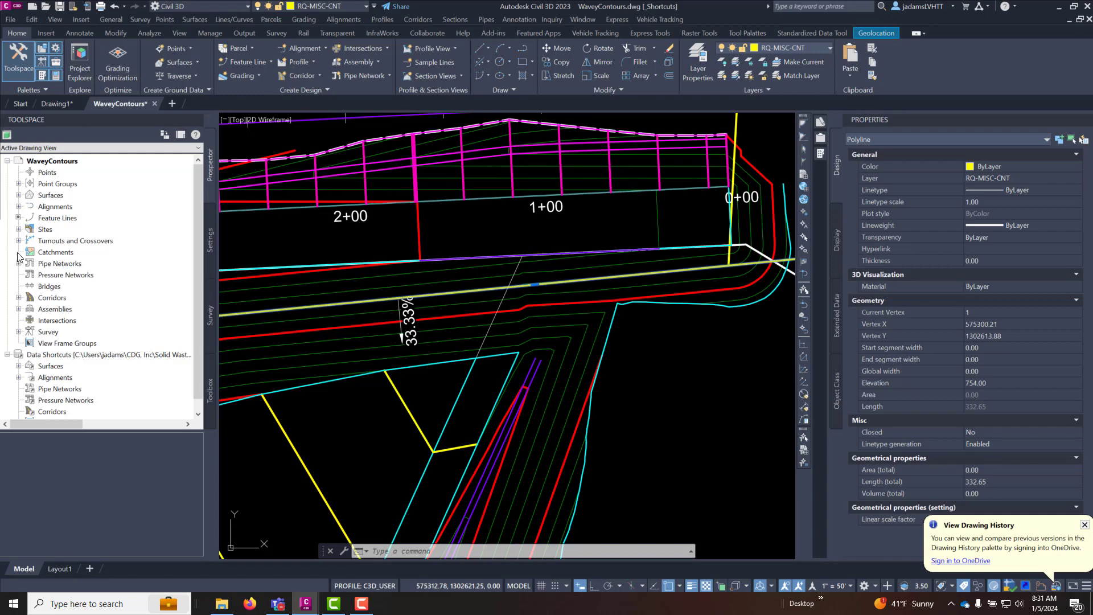
pyautogui.click(18, 229)
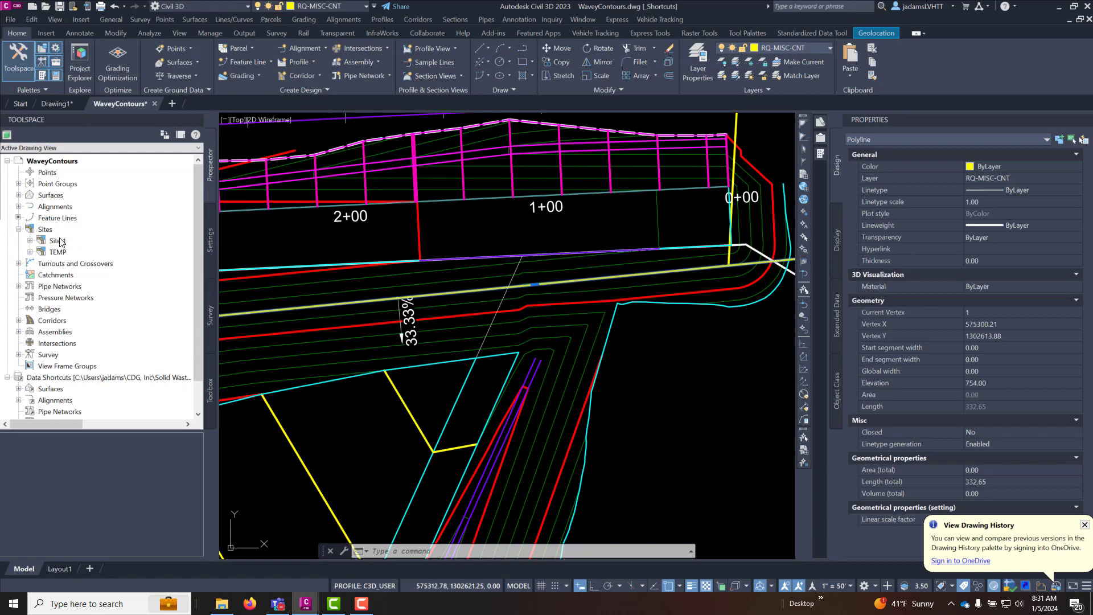
pyautogui.click(30, 252)
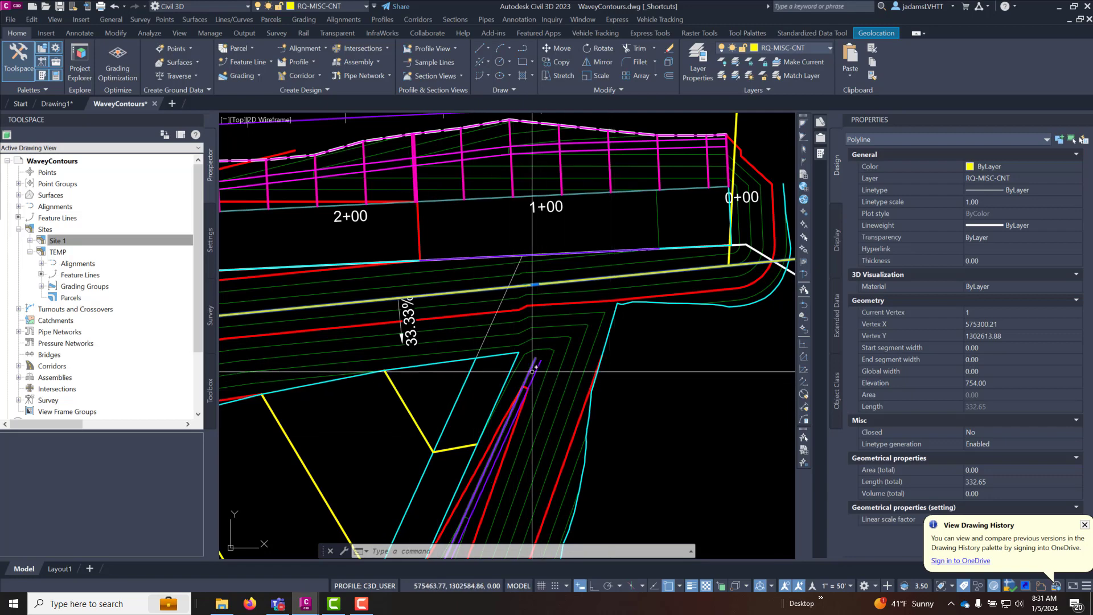
# Step: Check the yellow polyline's properties: elevation 754.00, length 332.65
pyautogui.press('Escape')
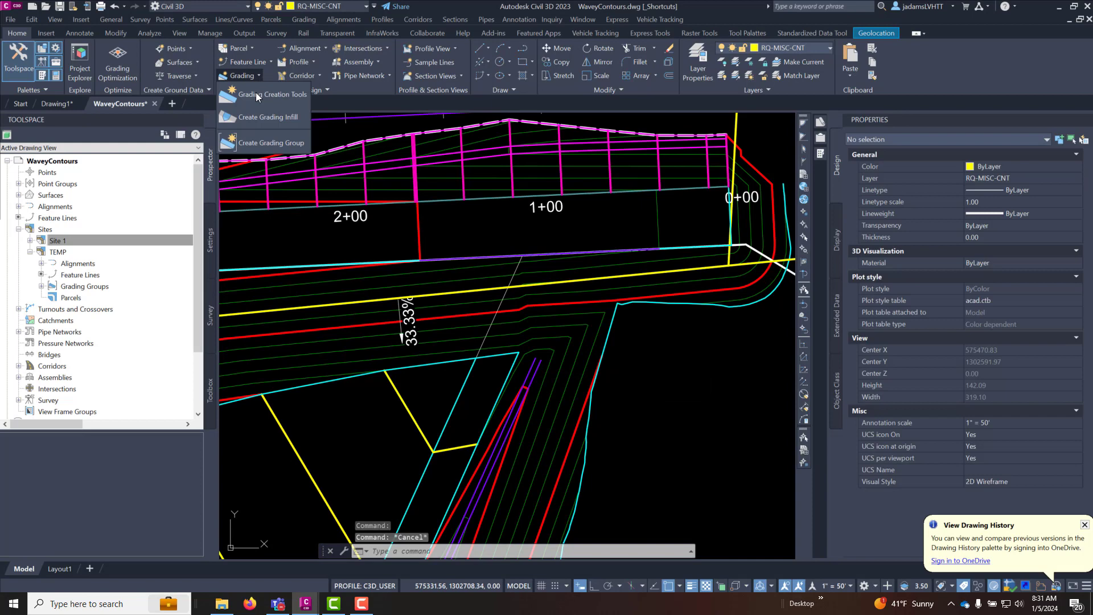
pyautogui.click(571, 280)
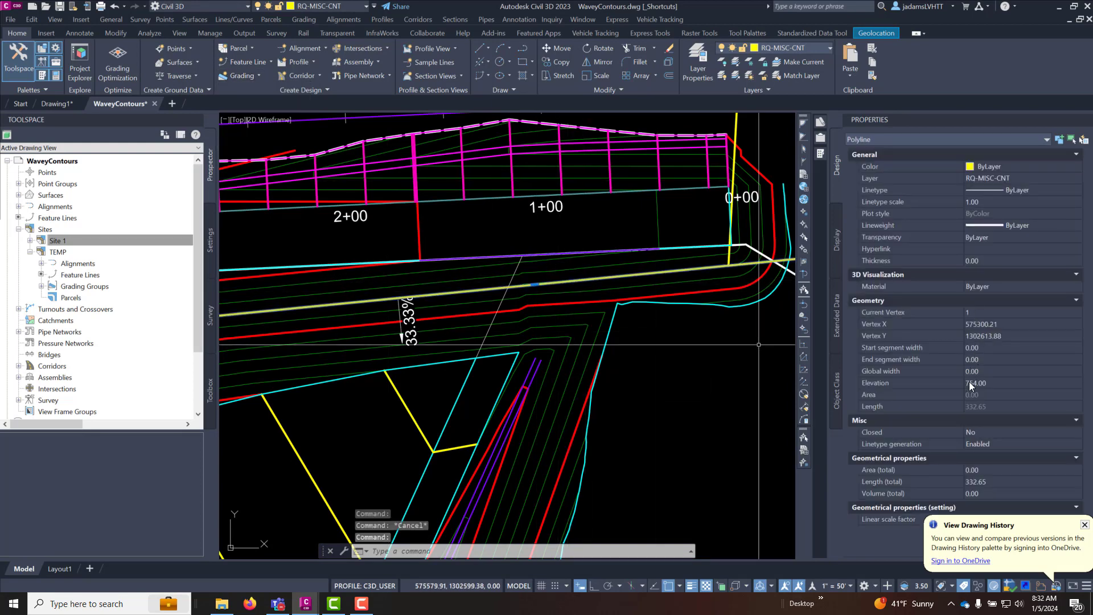
pyautogui.press('Escape')
# Step: In Grading Creation Tools, set the group to TEMP / Grading Group 2 with Relative Elevation criteria
pyautogui.click(221, 75)
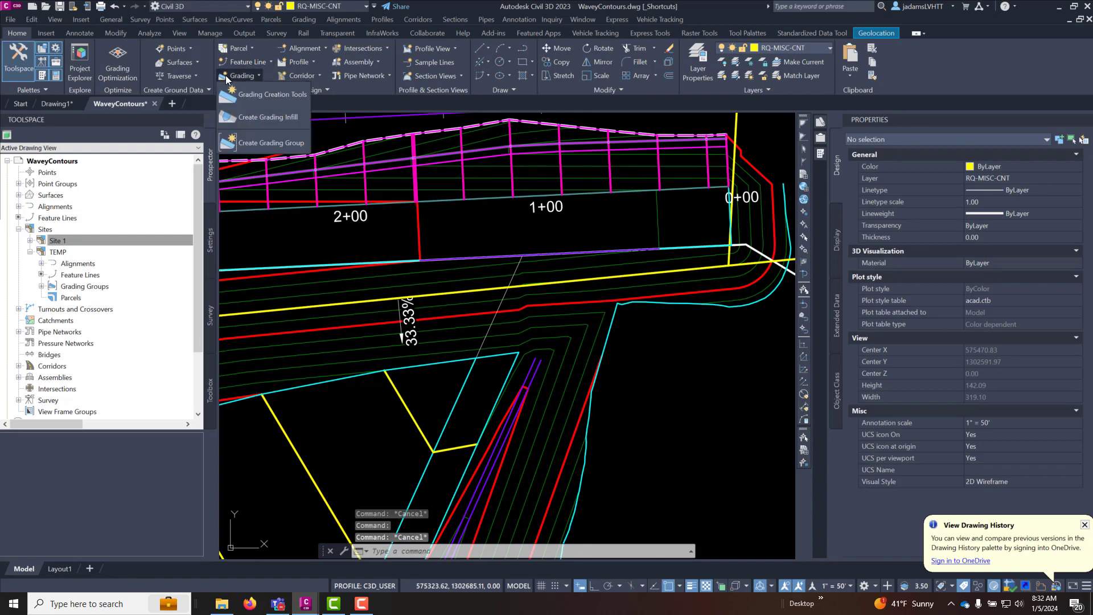
pyautogui.click(243, 93)
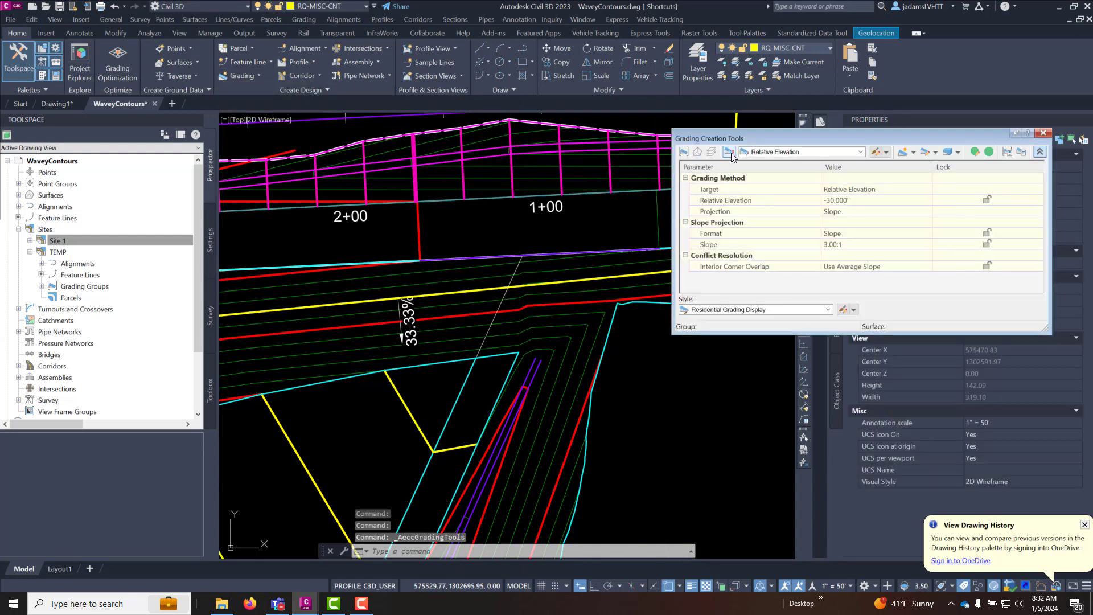
pyautogui.click(680, 153)
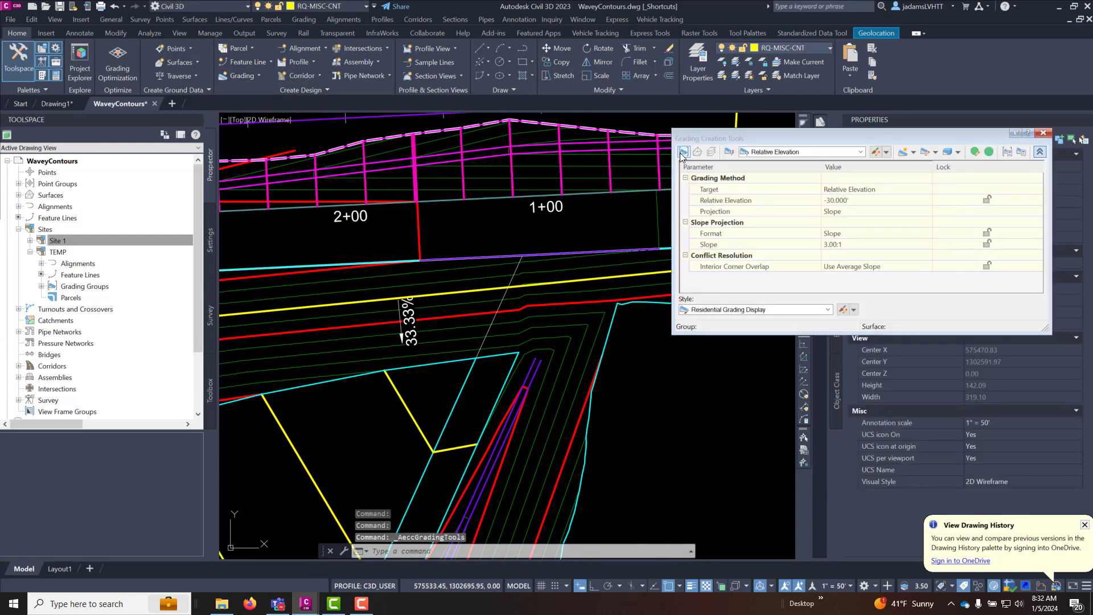
pyautogui.click(787, 290)
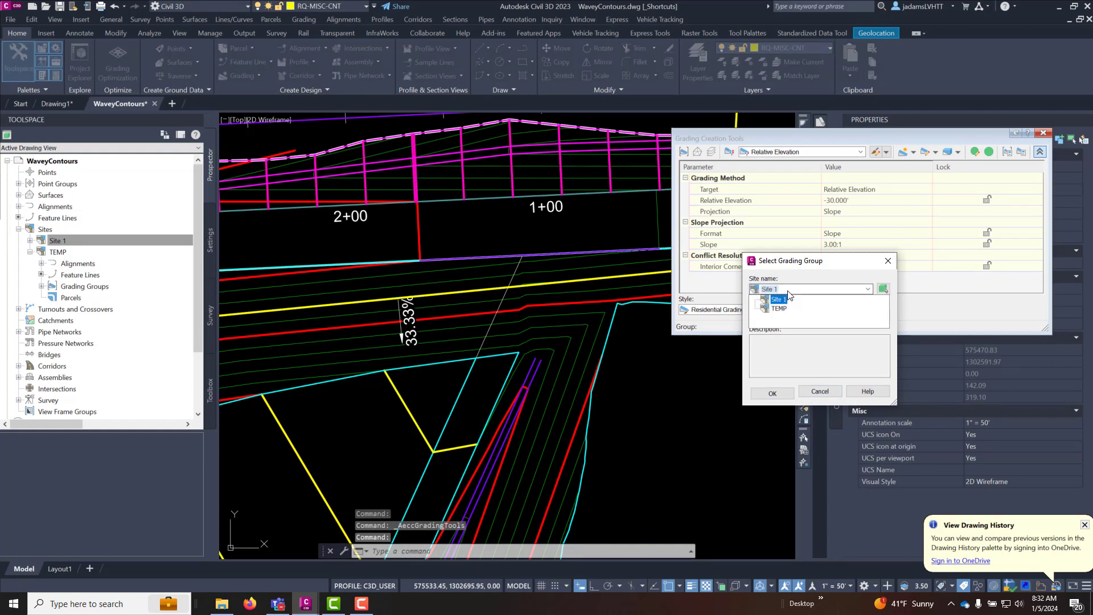
pyautogui.click(780, 308)
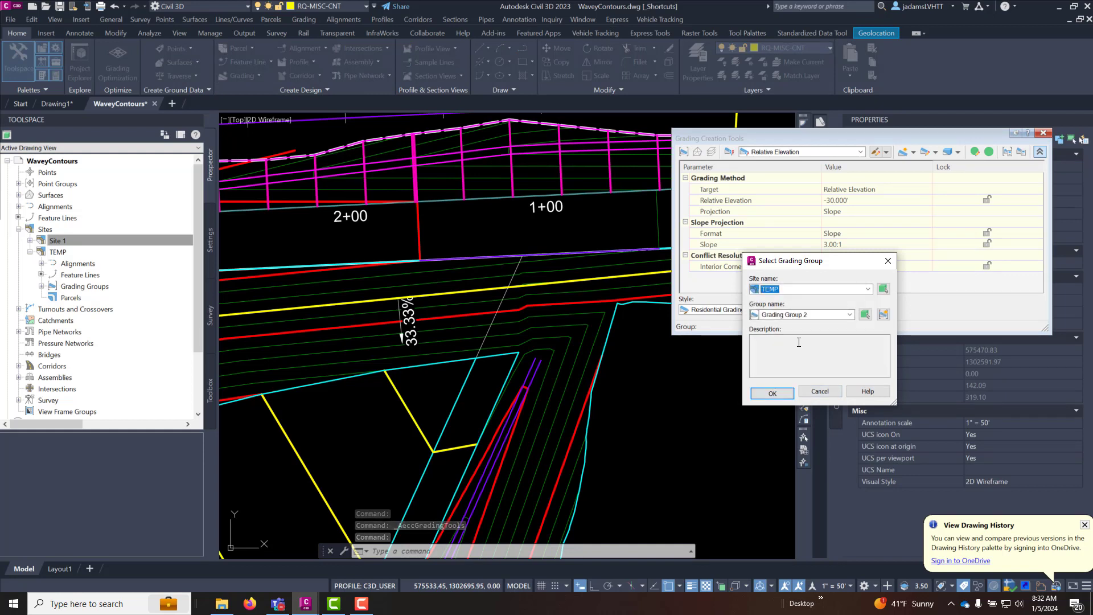
pyautogui.click(812, 316)
pyautogui.click(808, 319)
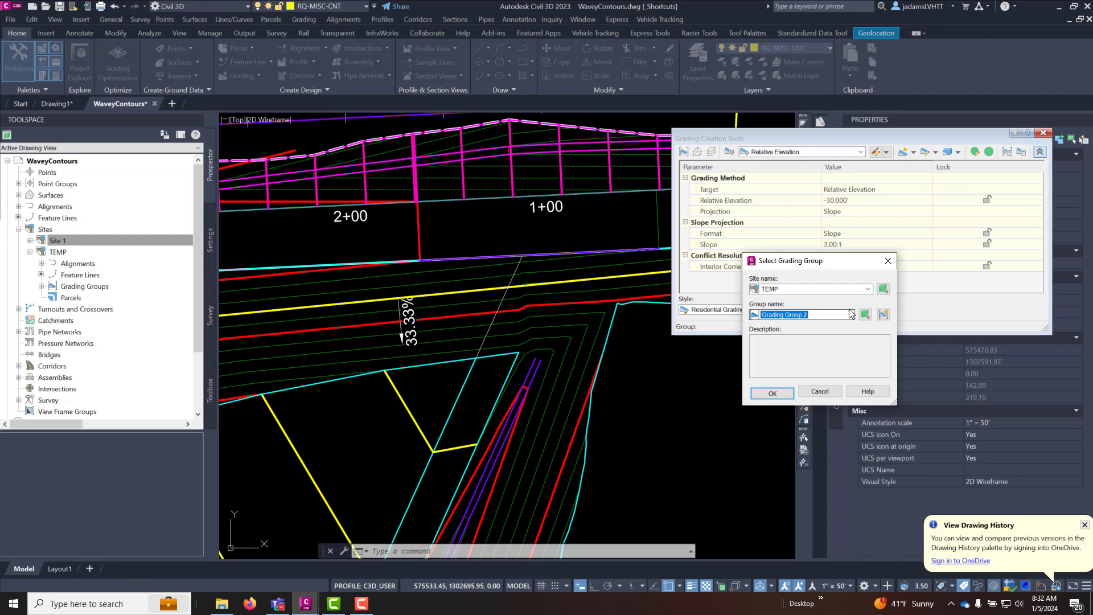
pyautogui.click(768, 394)
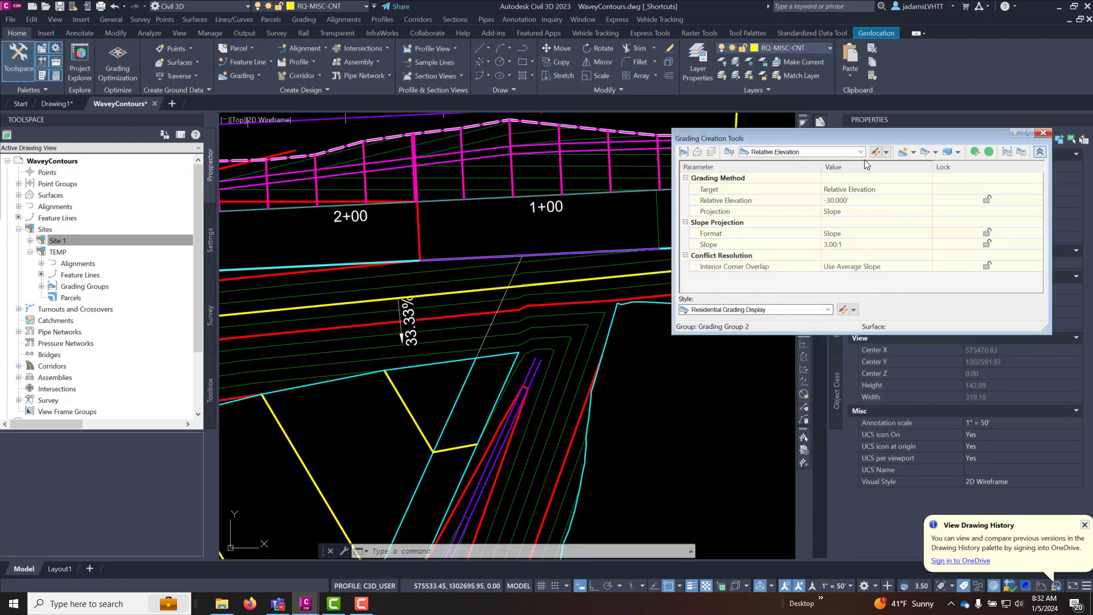
pyautogui.click(778, 155)
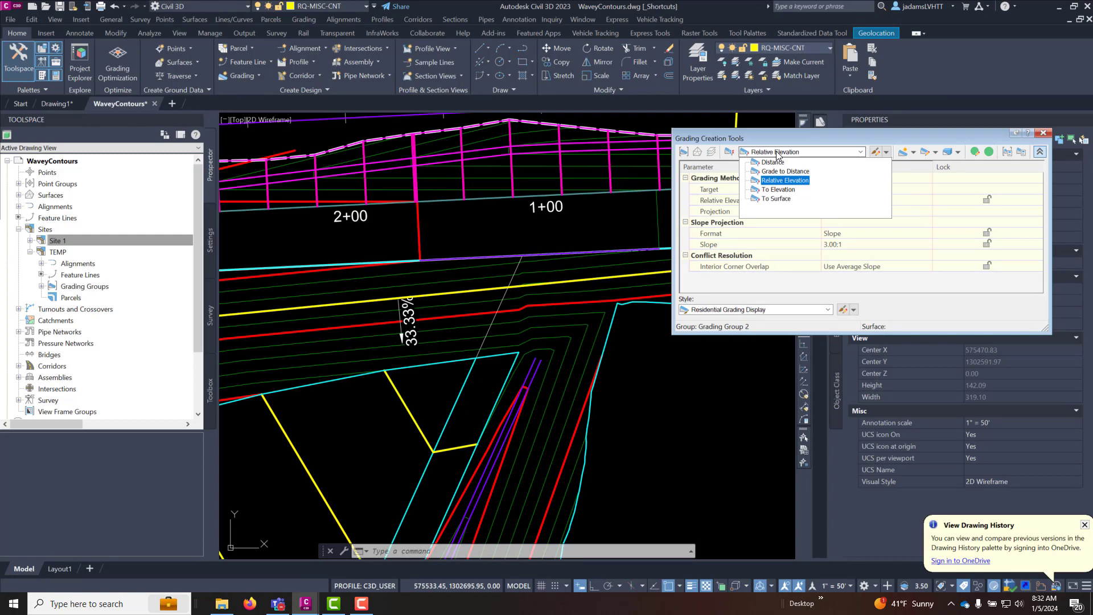
pyautogui.click(777, 154)
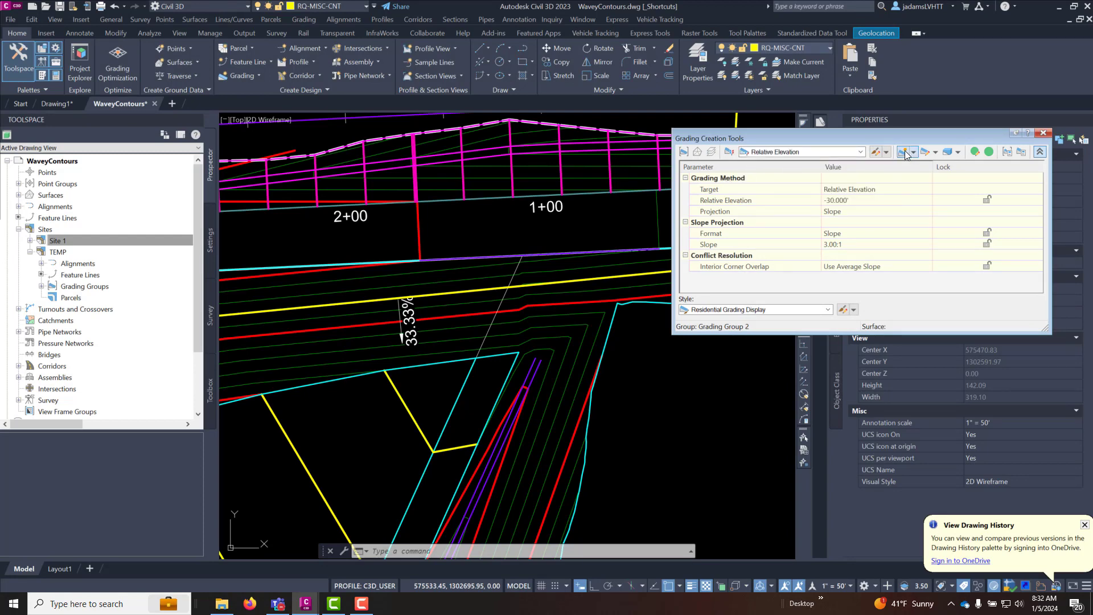
# Step: Grade the yellow line as a TEMP feature line along its full length at -30' and 3:1
pyautogui.click(905, 152)
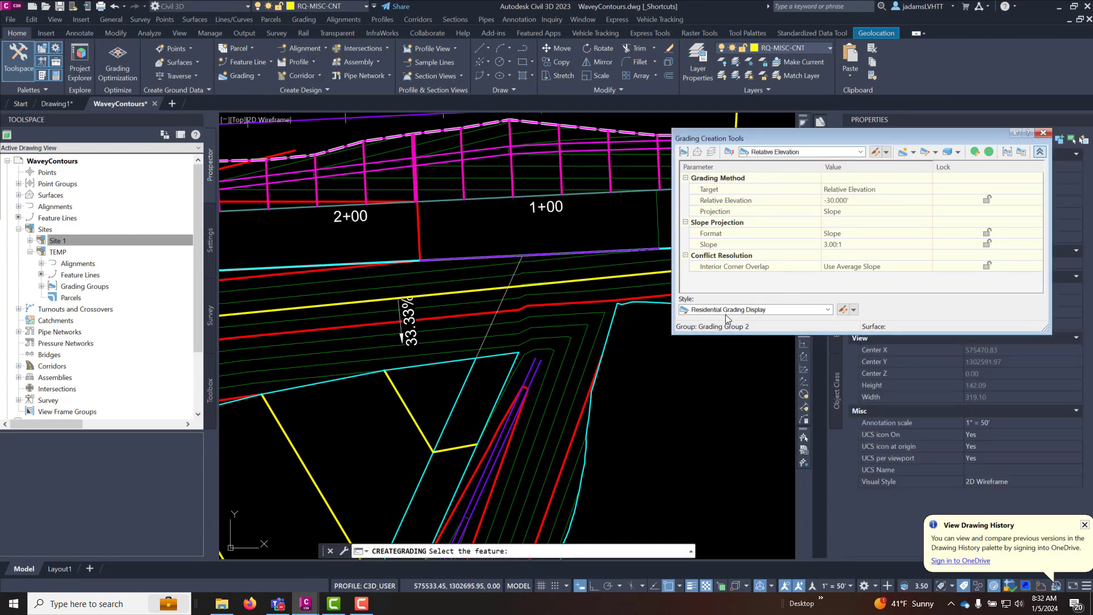
pyautogui.click(578, 278)
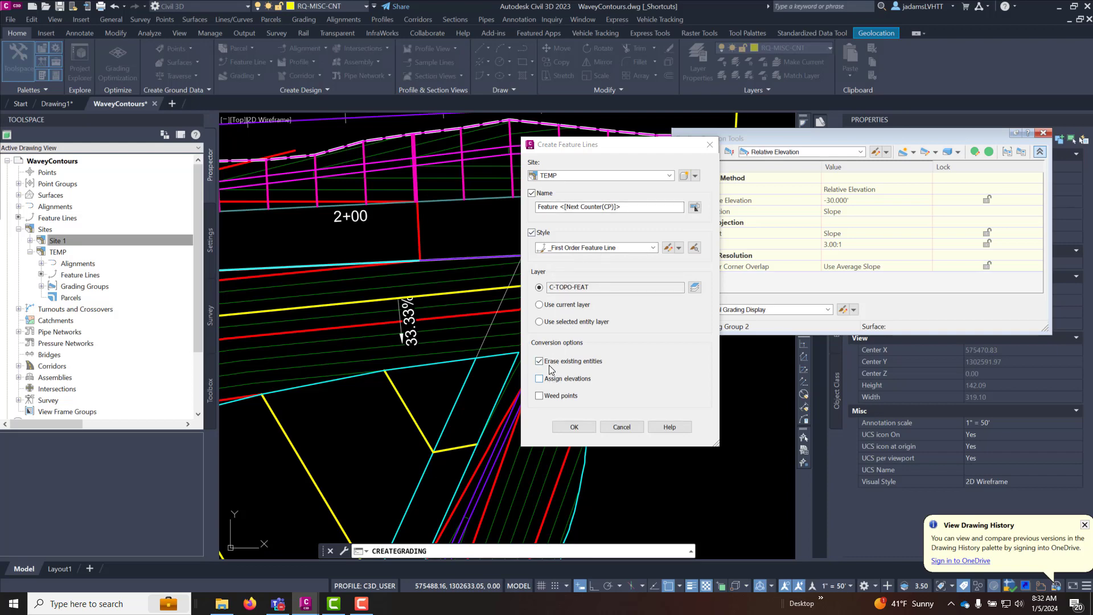
pyautogui.click(574, 426)
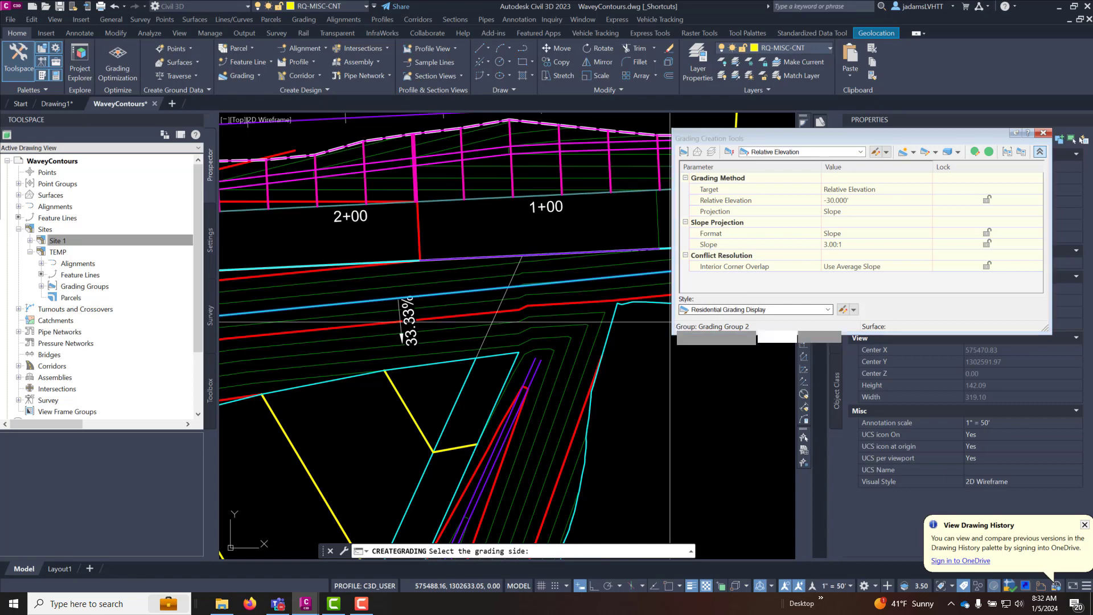
pyautogui.click(381, 432)
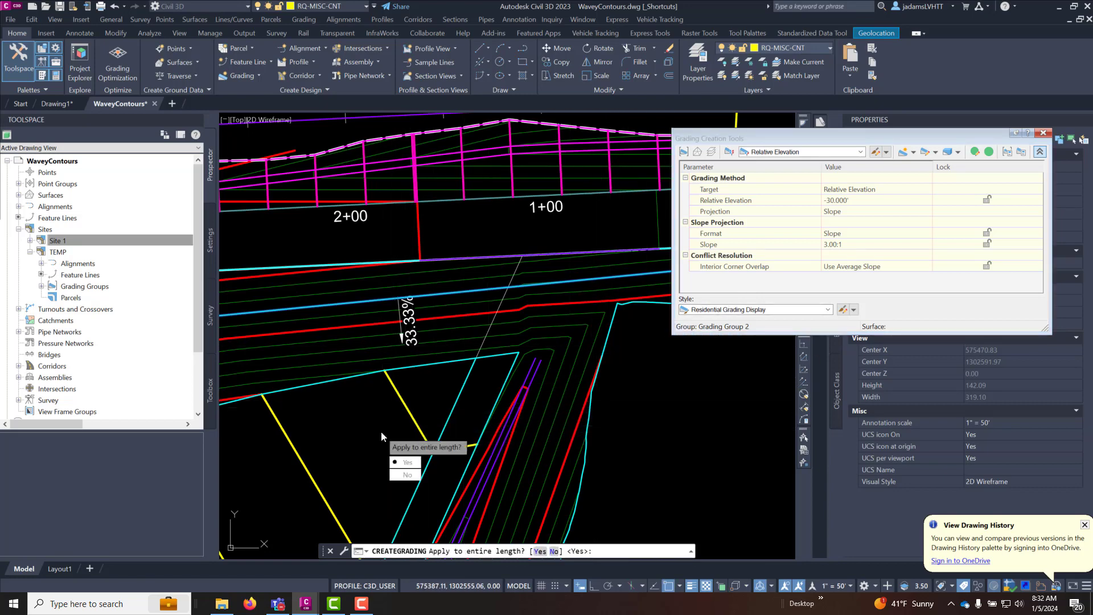
pyautogui.press('Return')
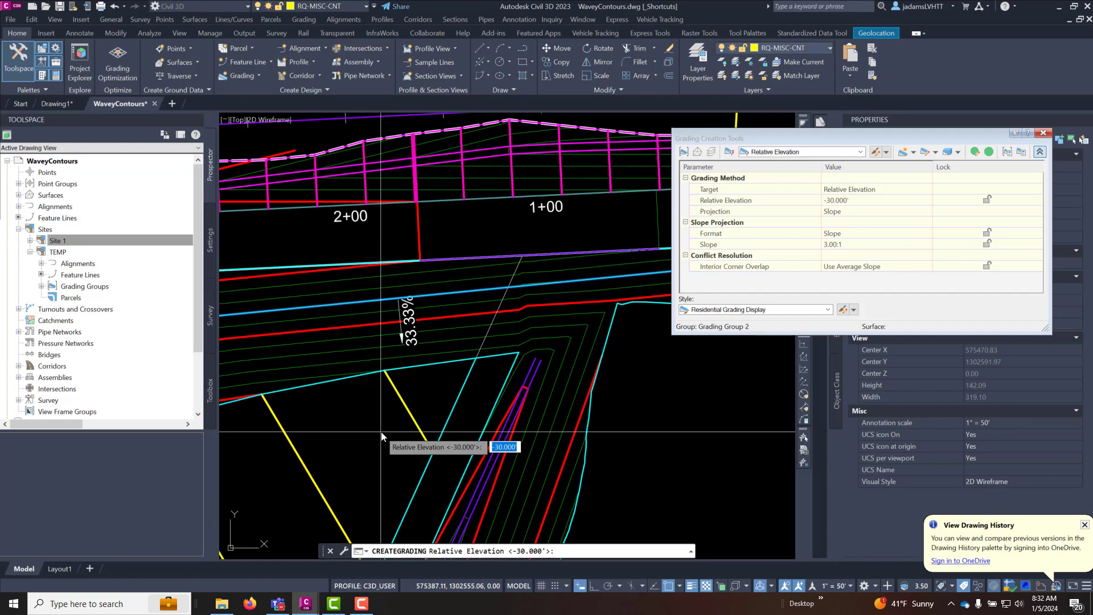
pyautogui.press('Return')
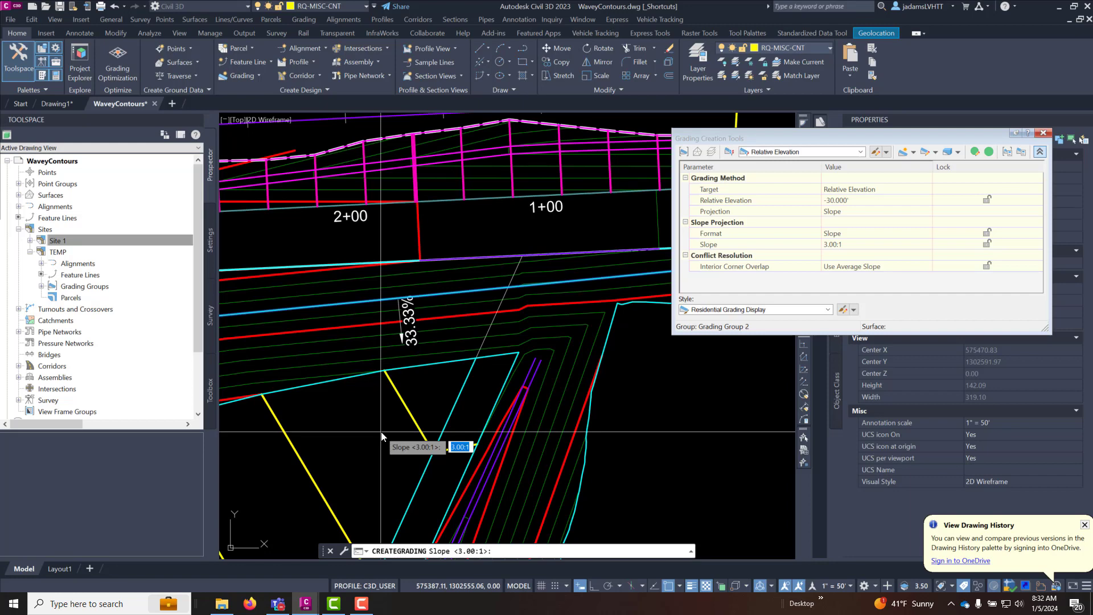
pyautogui.press('Return')
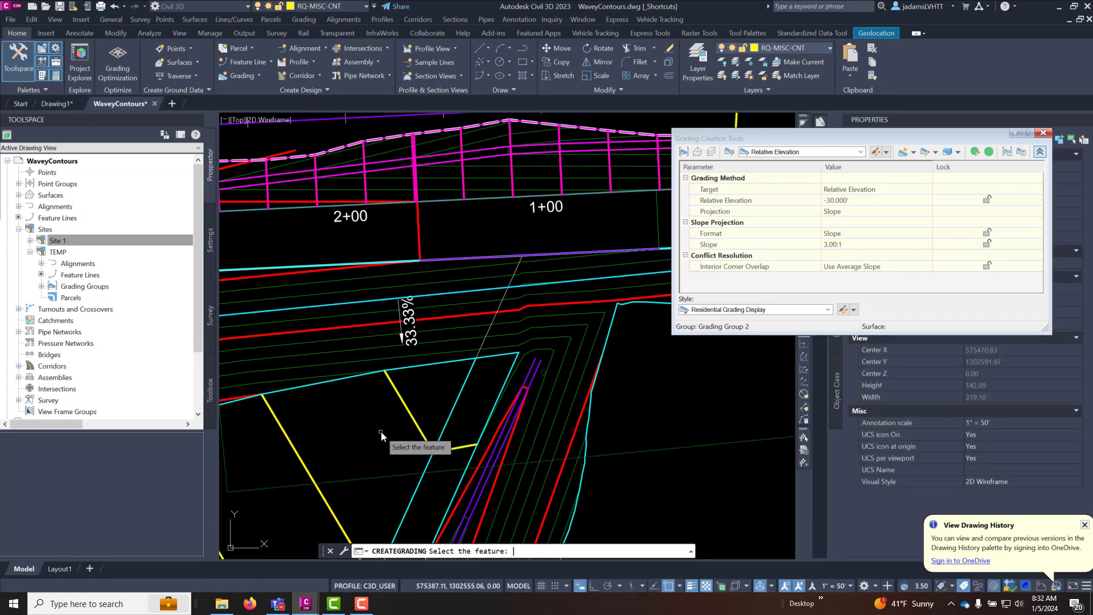
pyautogui.press('Escape')
pyautogui.scroll(-3, 403, 413)
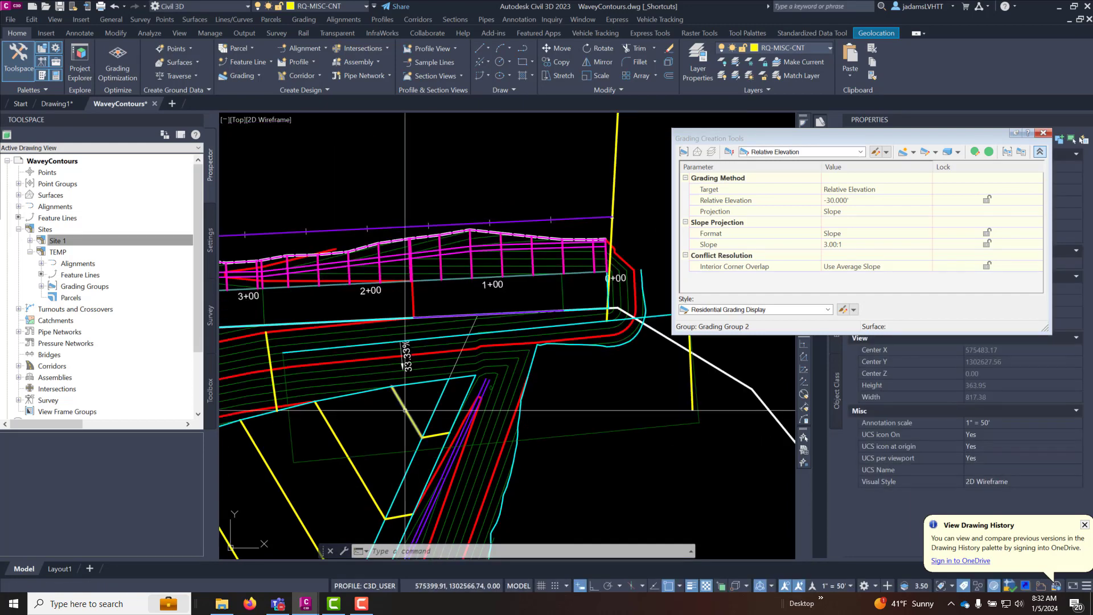
# Step: Turn off Automatic Surface Creation for Grading Group 2 while keeping its surface
pyautogui.scroll(3, 404, 387)
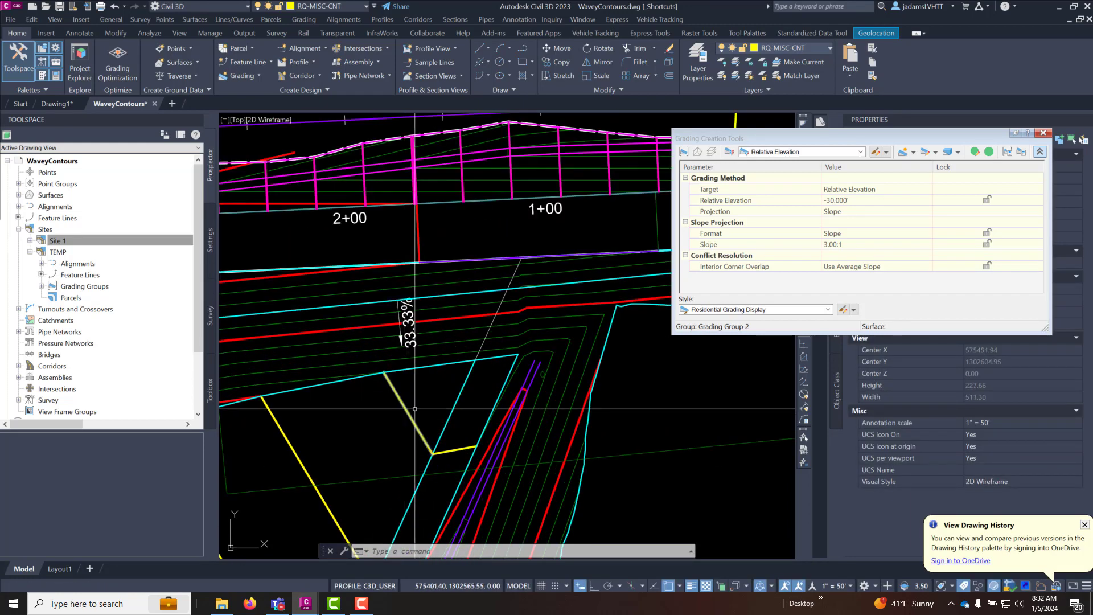
pyautogui.click(544, 373)
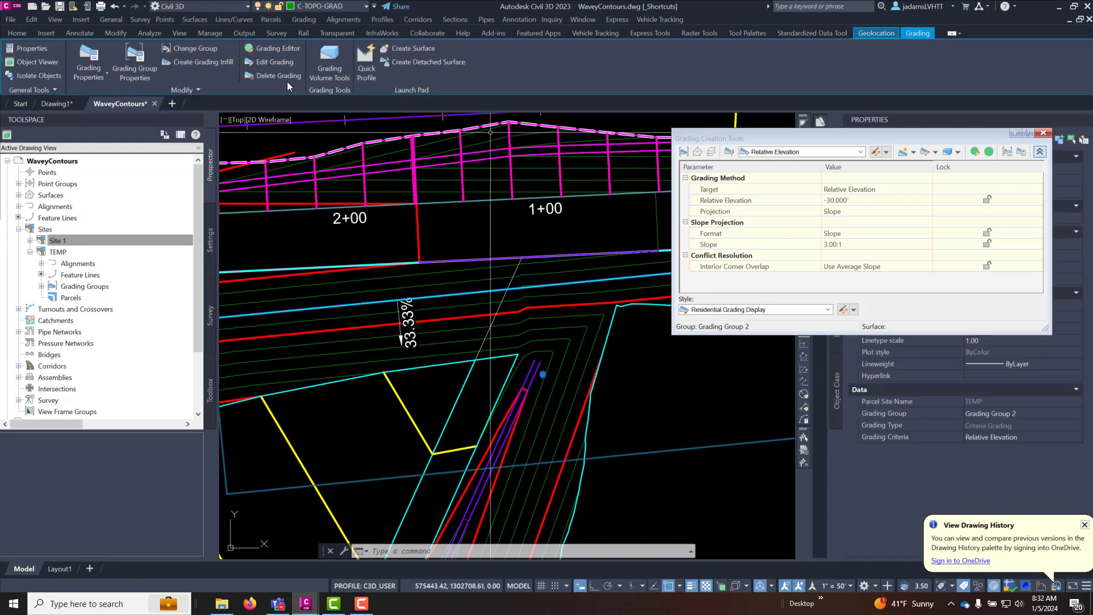
pyautogui.click(135, 62)
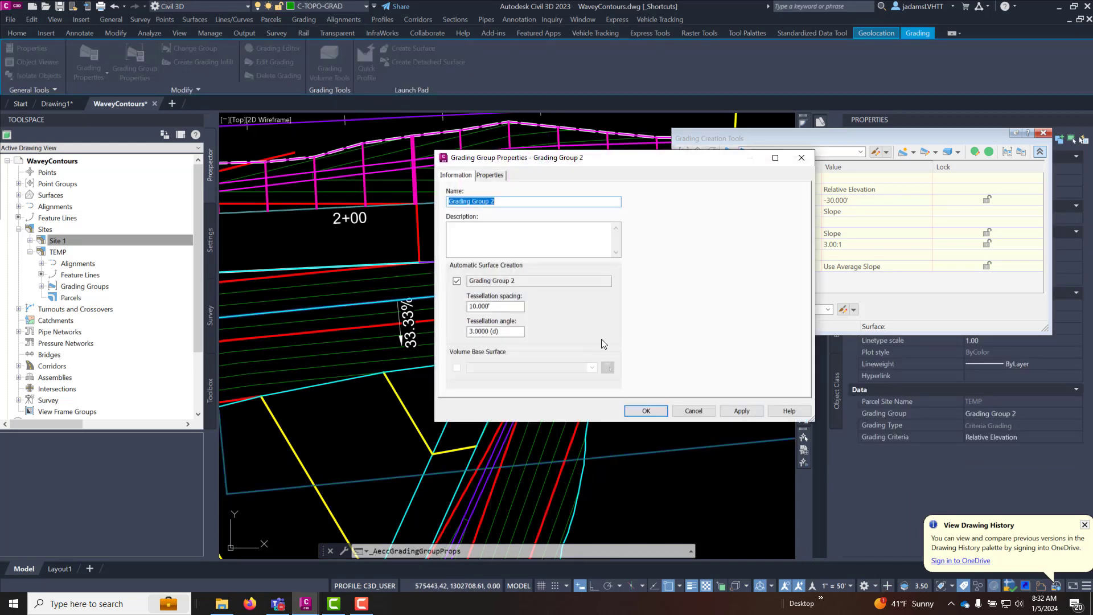
pyautogui.click(456, 281)
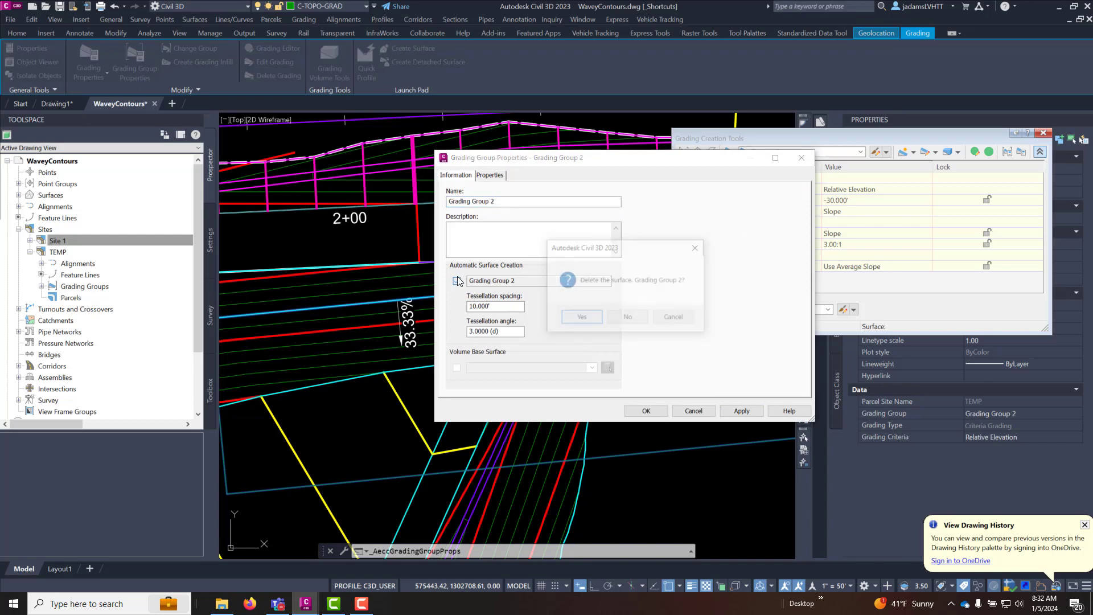
pyautogui.click(639, 317)
pyautogui.click(694, 408)
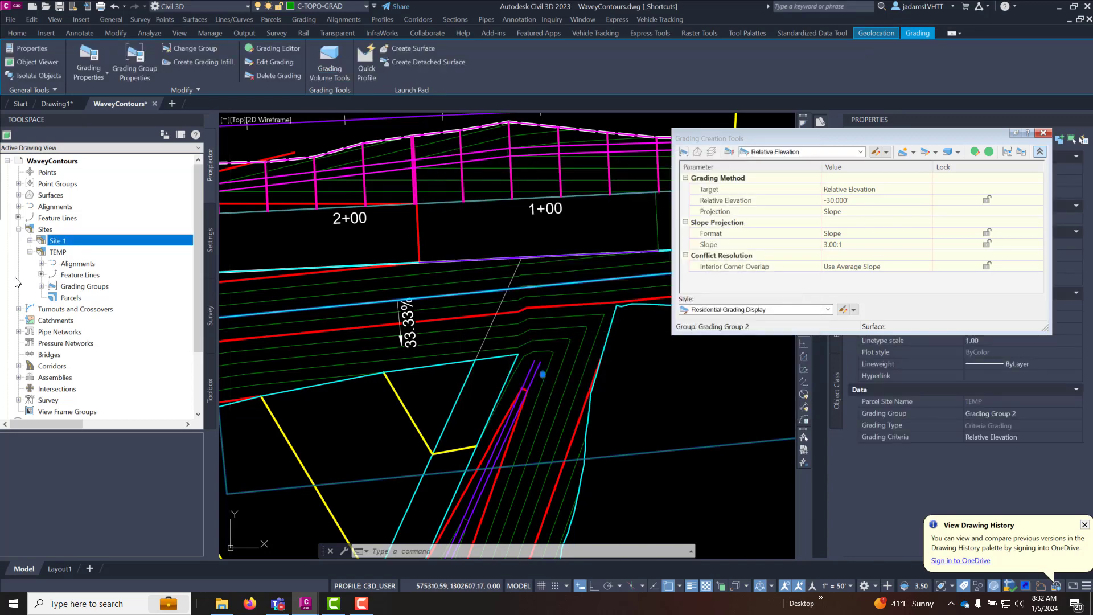
# Step: Set the Grading Group 2 surface style to CDG Contours 2' and 10' - Working
pyautogui.click(18, 195)
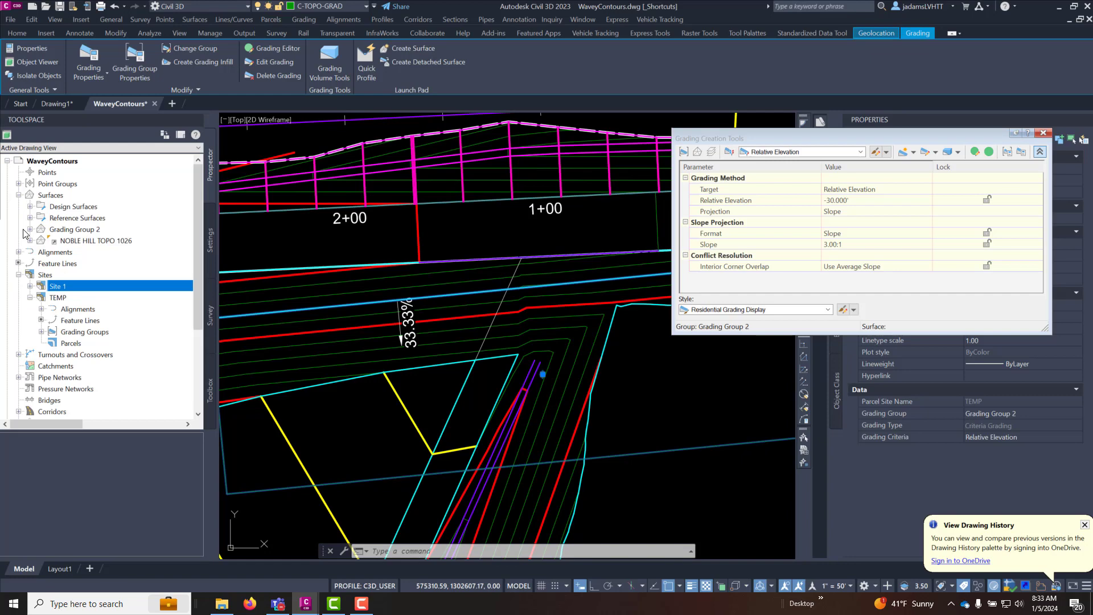
pyautogui.click(29, 229)
pyautogui.rightClick(77, 229)
pyautogui.click(118, 237)
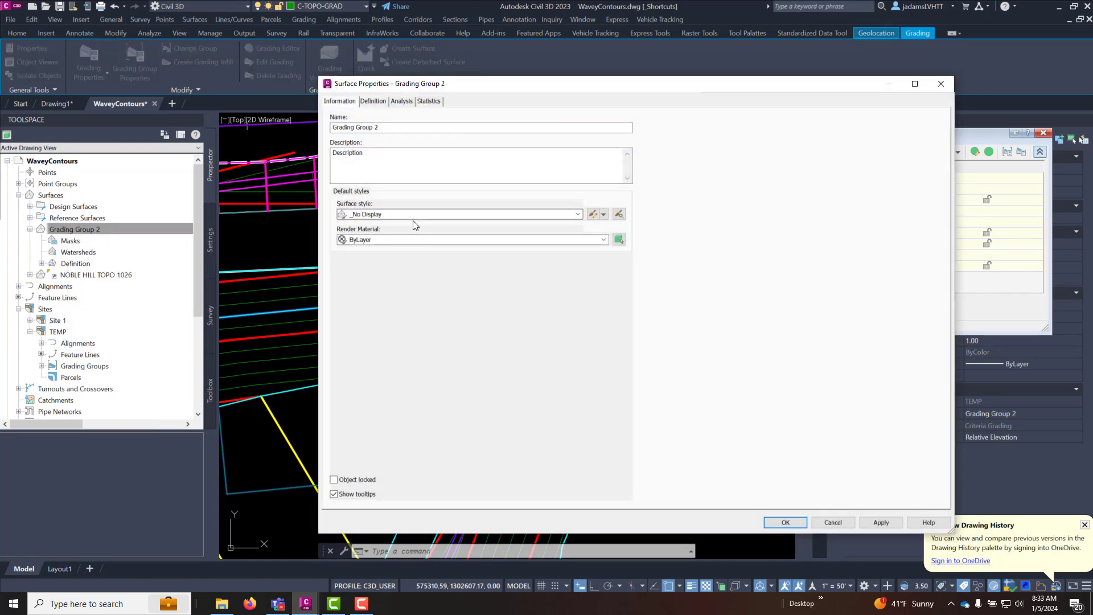
pyautogui.click(412, 215)
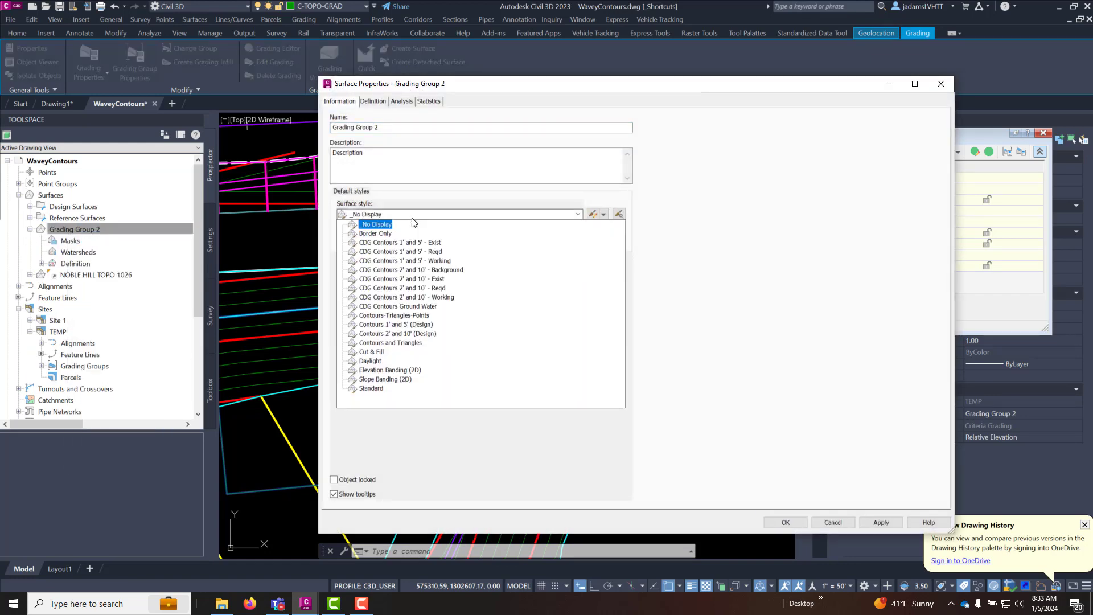
pyautogui.click(444, 297)
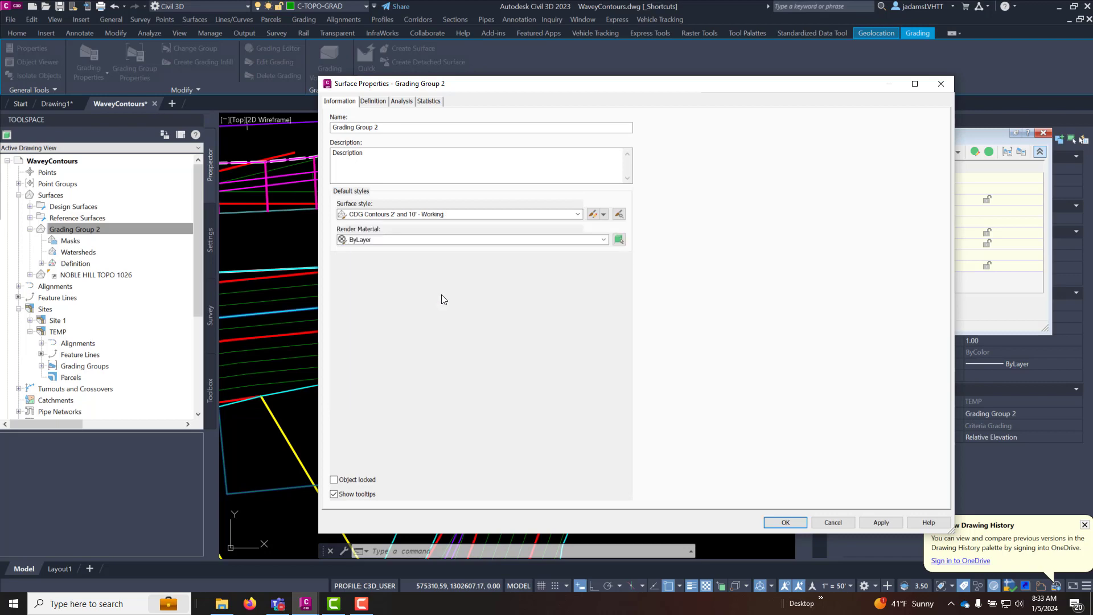
pyautogui.click(784, 522)
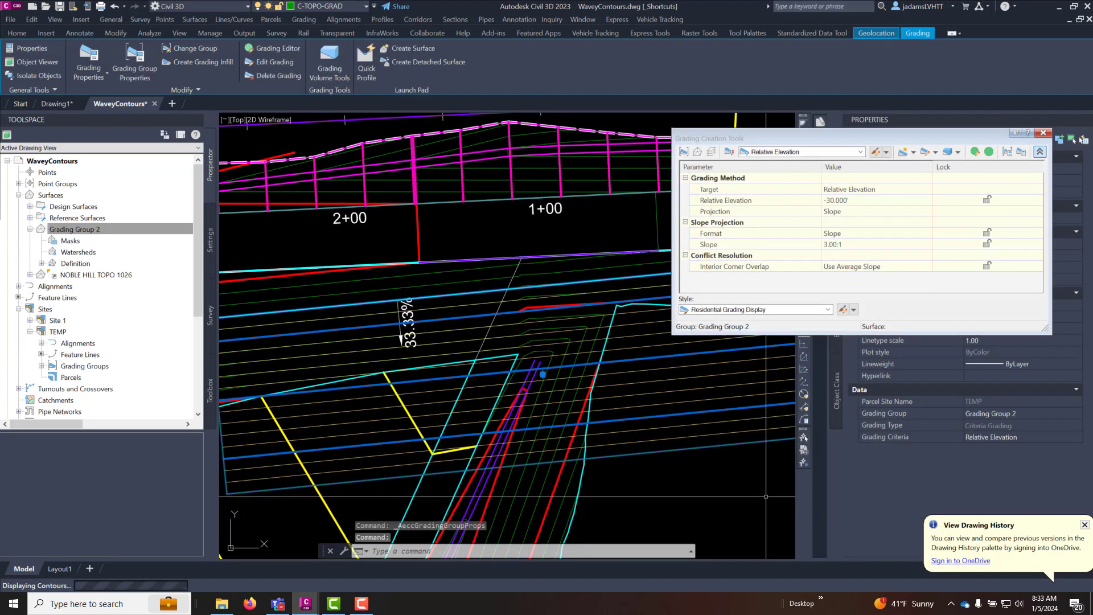
pyautogui.press('Escape')
pyautogui.press('Escape')
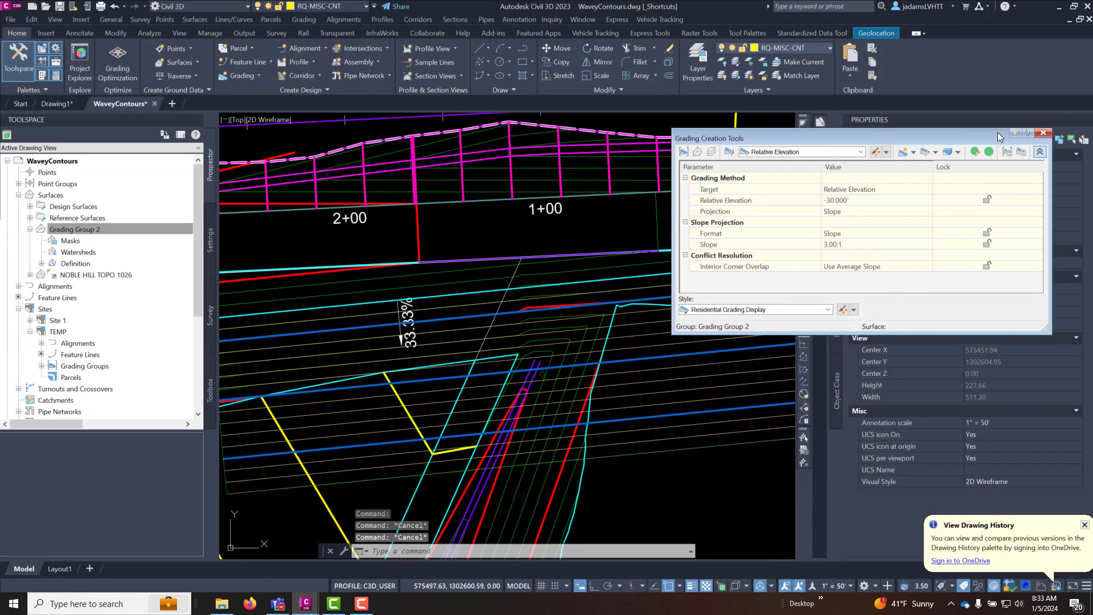
# Step: Close the Grading Creation Tools palette and zoom in on the new contours at the ditch corner
pyautogui.click(1043, 133)
pyautogui.moveTo(366, 136); pyautogui.dragTo(369, 204, button='middle')
pyautogui.scroll(-2, 370, 204)
pyautogui.moveTo(379, 299); pyautogui.dragTo(381, 293, button='middle')
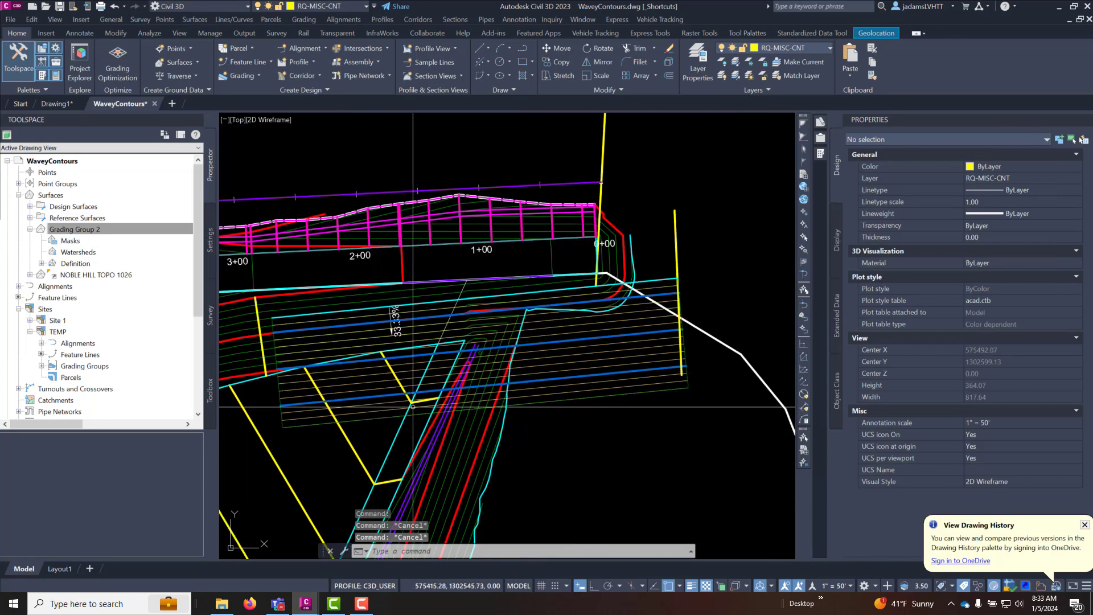
pyautogui.scroll(2, 455, 282)
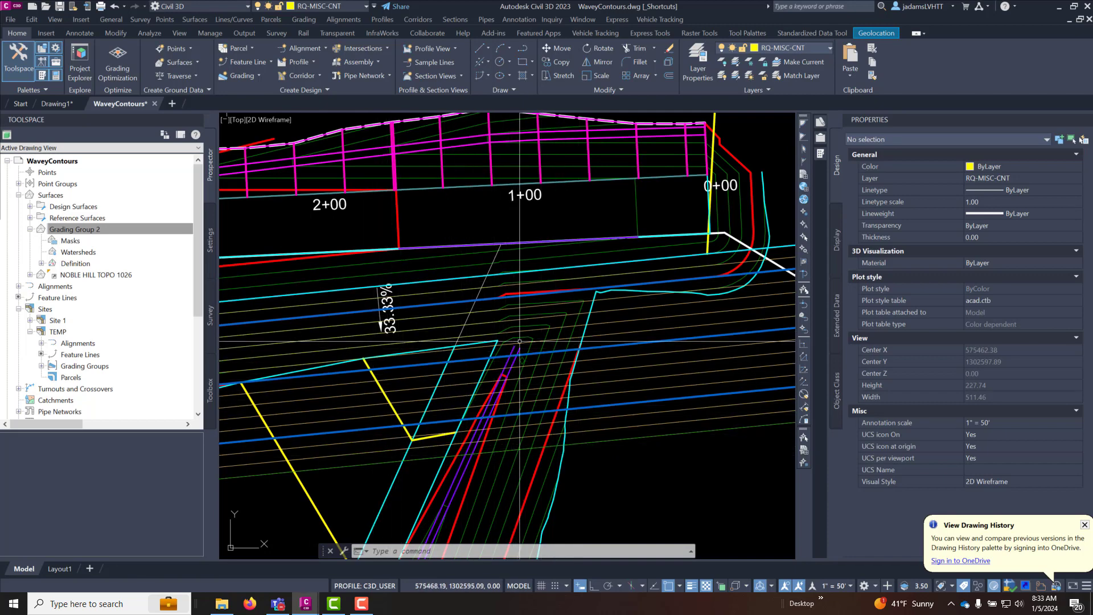
pyautogui.scroll(2, 514, 339)
pyautogui.moveTo(521, 294)
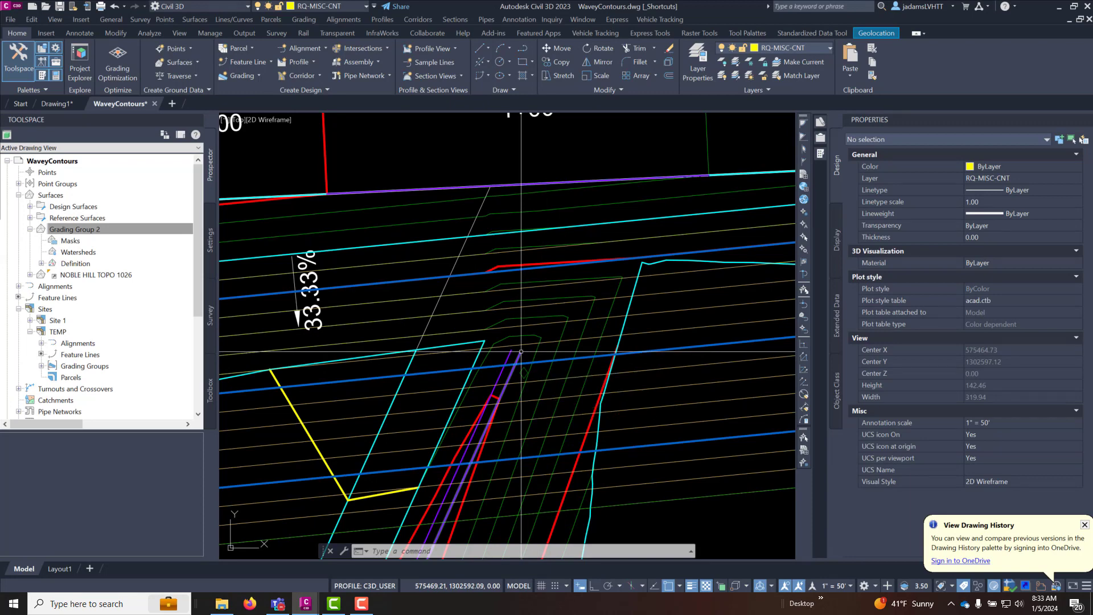
# Step: Quick-profile the purple ditch feature line against Grading Group 2 and place the view beside the site
pyautogui.click(309, 63)
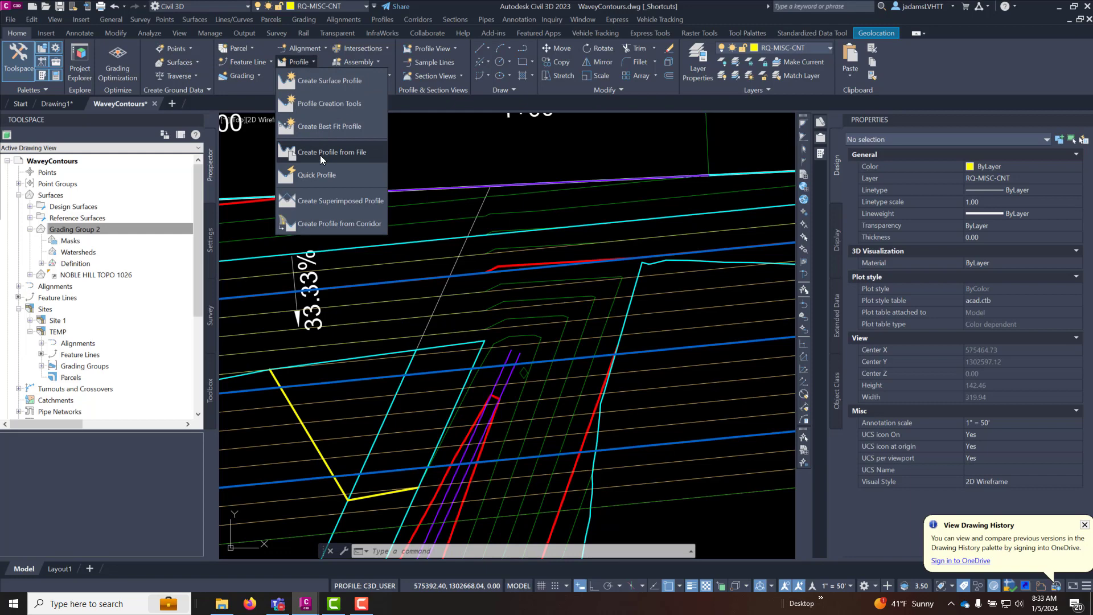
pyautogui.click(319, 176)
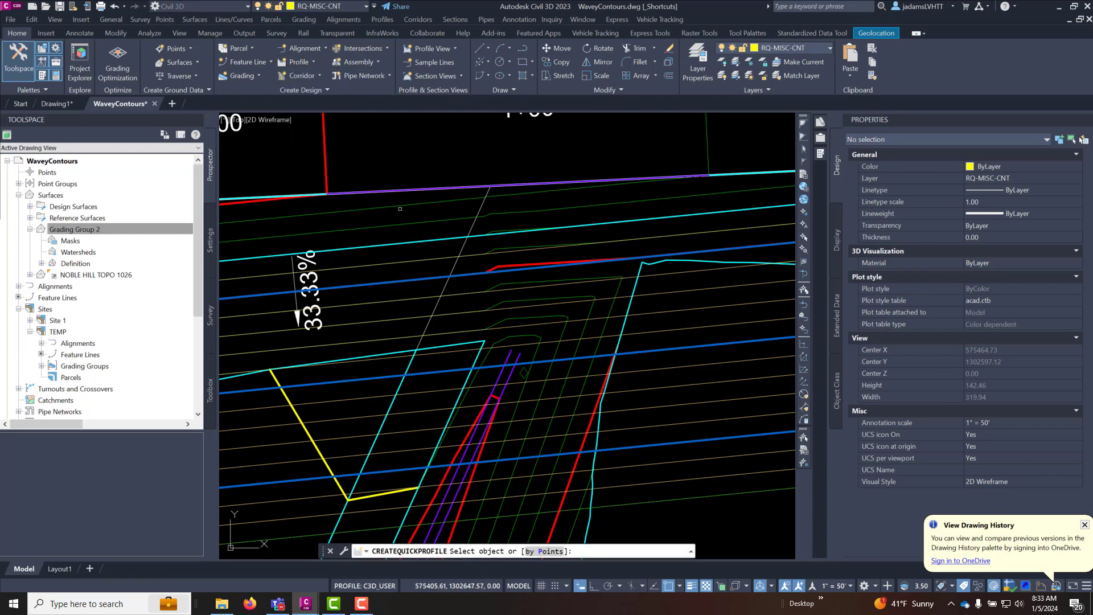
pyautogui.click(510, 363)
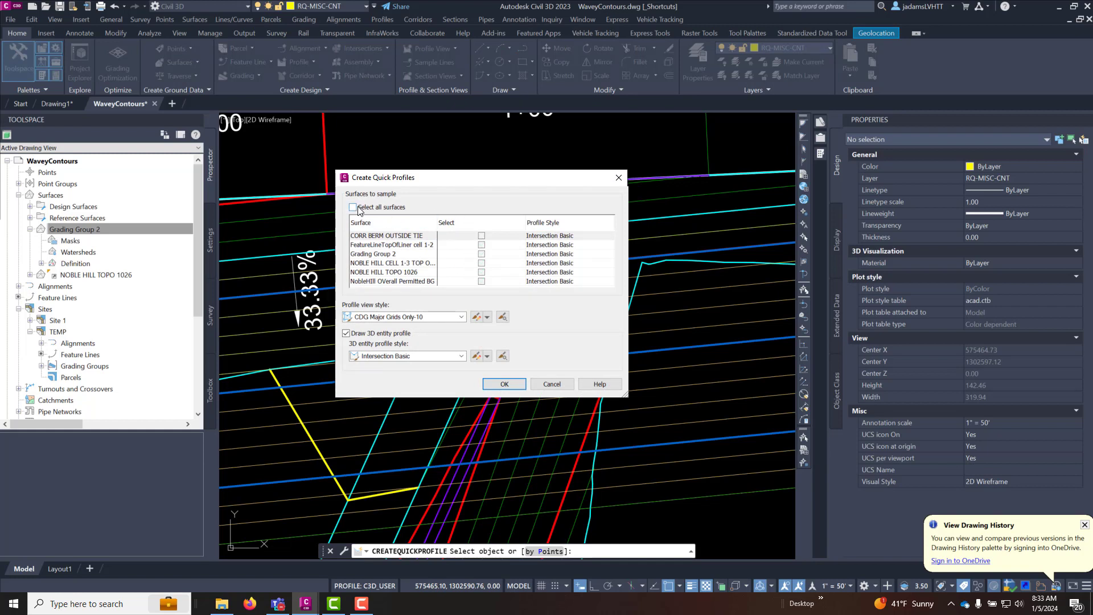
pyautogui.click(397, 253)
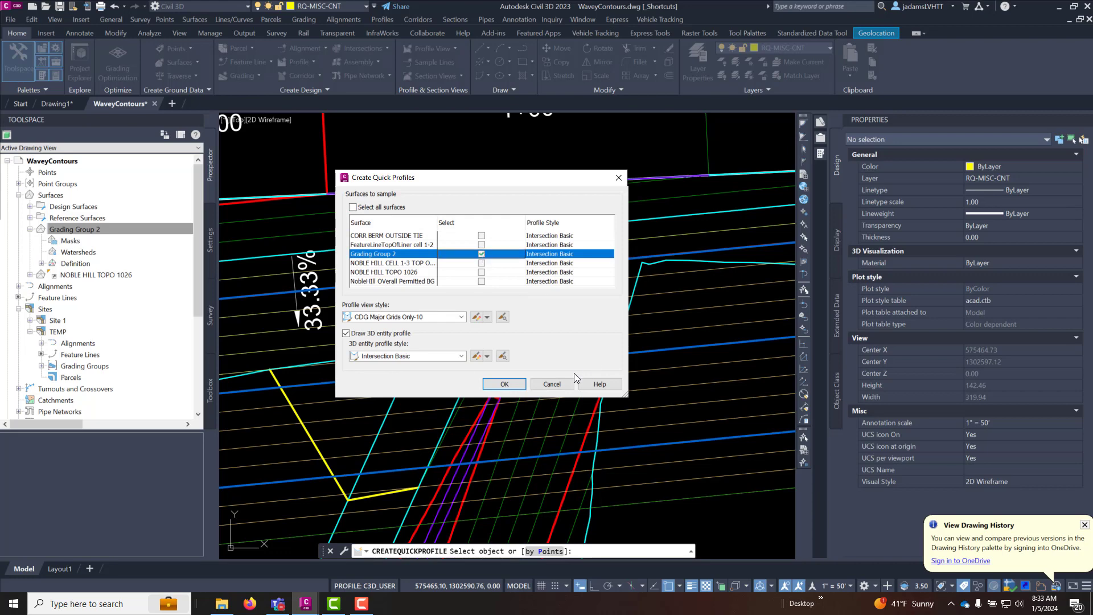
pyautogui.click(493, 384)
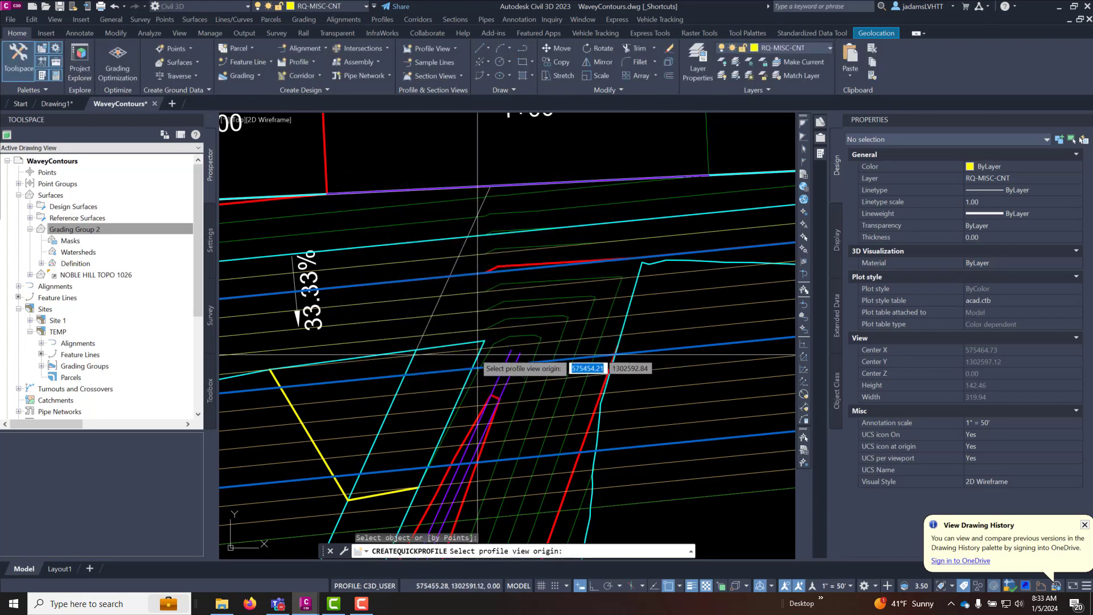
pyautogui.scroll(-12, 477, 355)
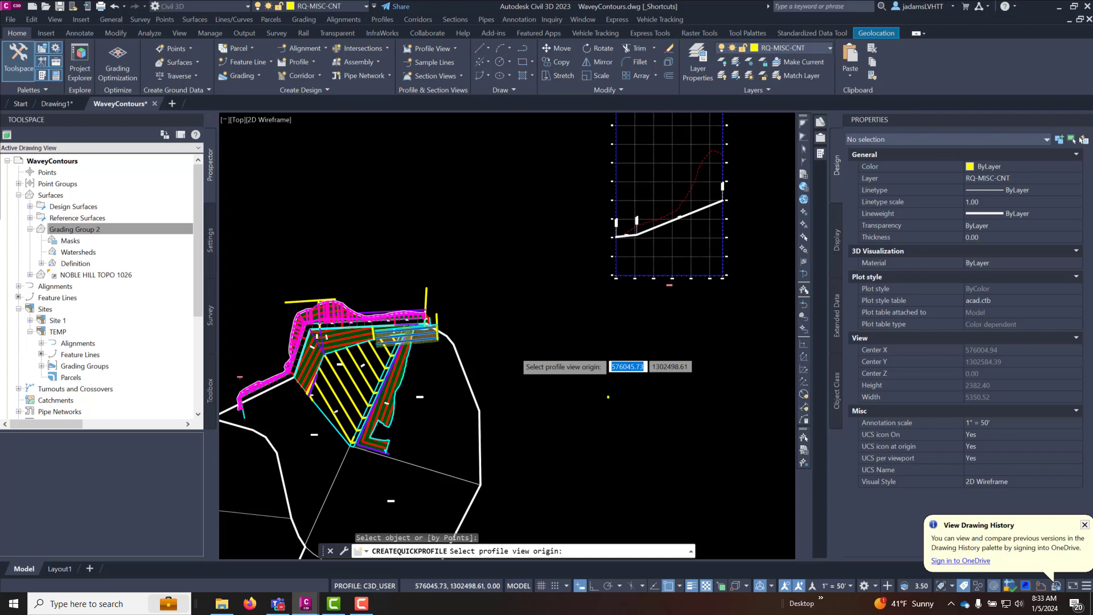
pyautogui.scroll(-6, 514, 352)
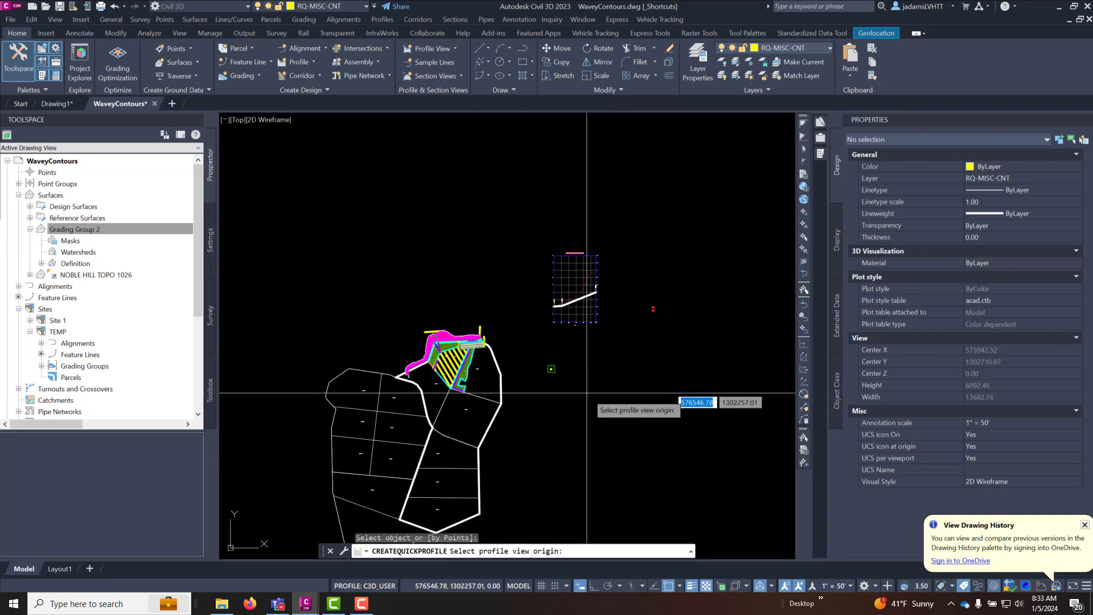
pyautogui.click(587, 436)
# Step: Zoom in where 3dEntity Profile (15) crosses elevation 740 near station 0+57.98
pyautogui.click(885, 287)
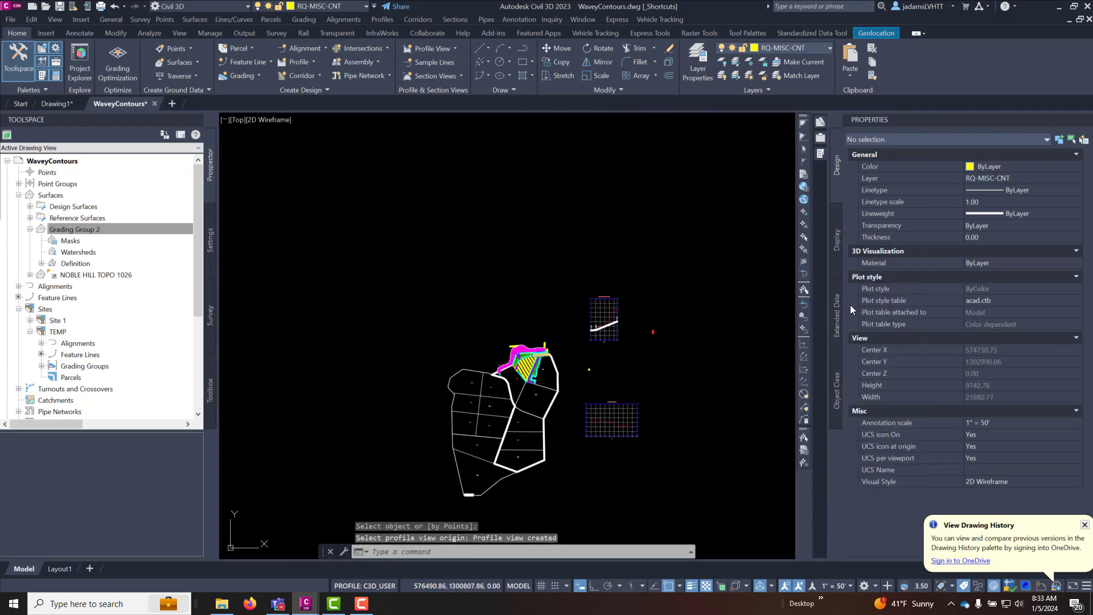
pyautogui.scroll(5, 554, 398)
pyautogui.scroll(12, 554, 398)
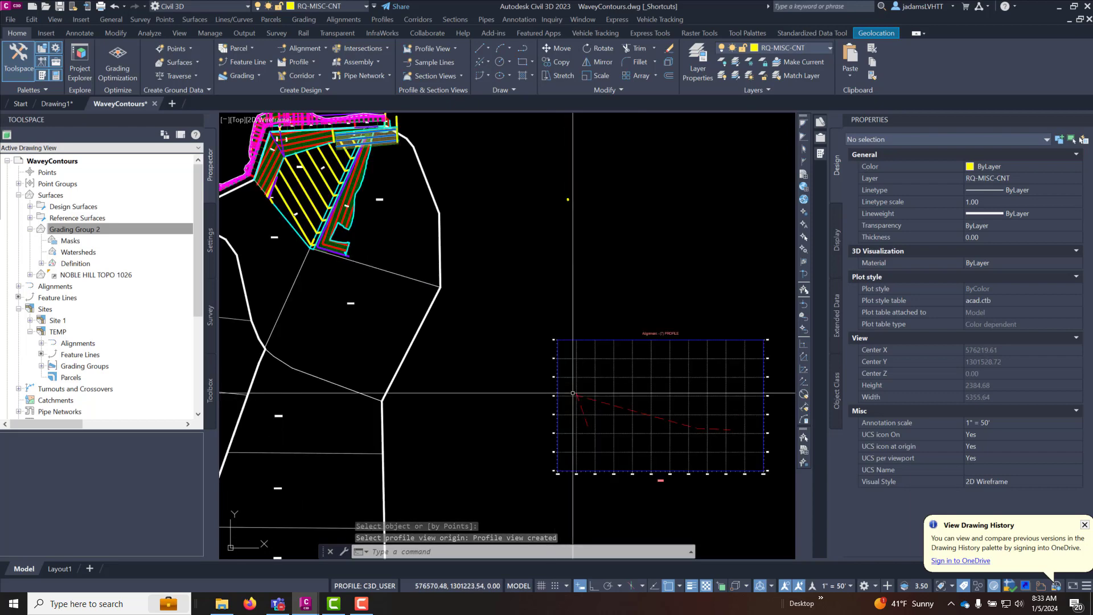
pyautogui.scroll(-5, 584, 388)
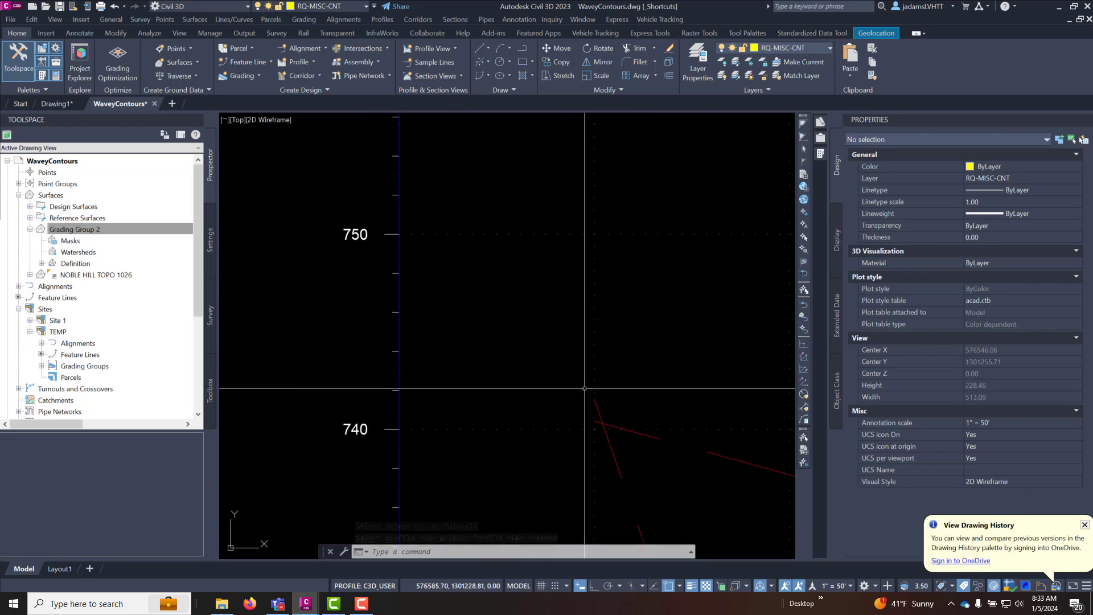
pyautogui.scroll(3, 563, 372)
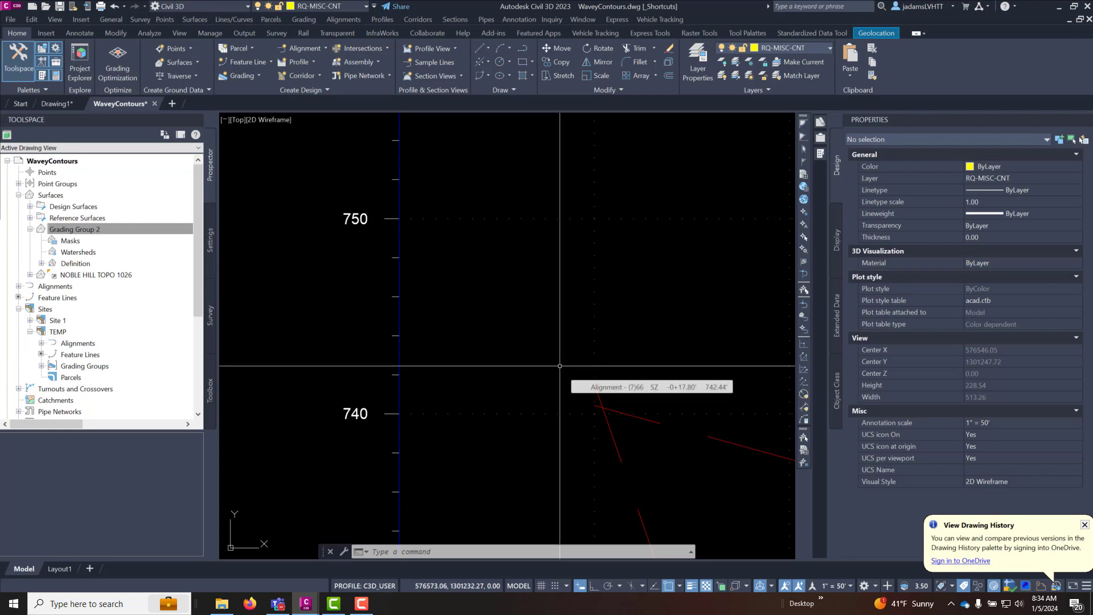
pyautogui.scroll(-2, 560, 366)
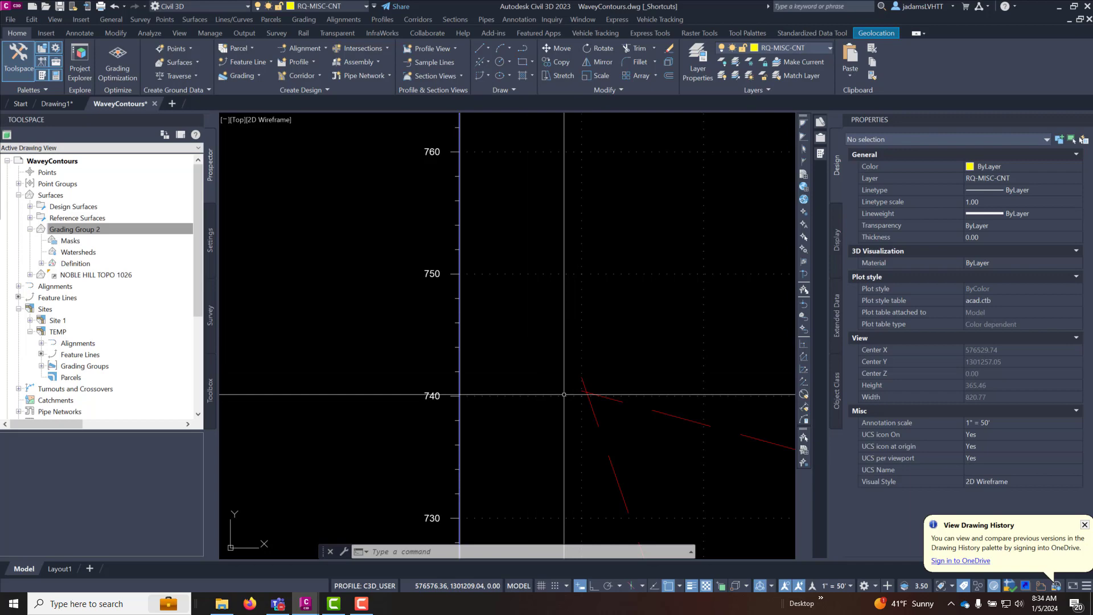
pyautogui.scroll(-6, 627, 353)
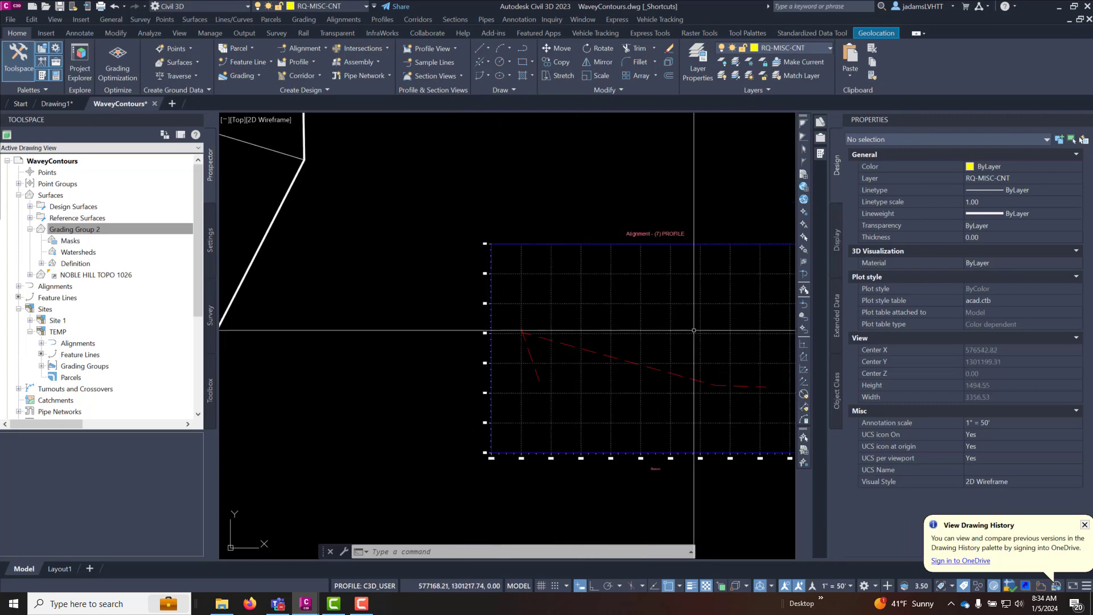
pyautogui.scroll(4, 524, 330)
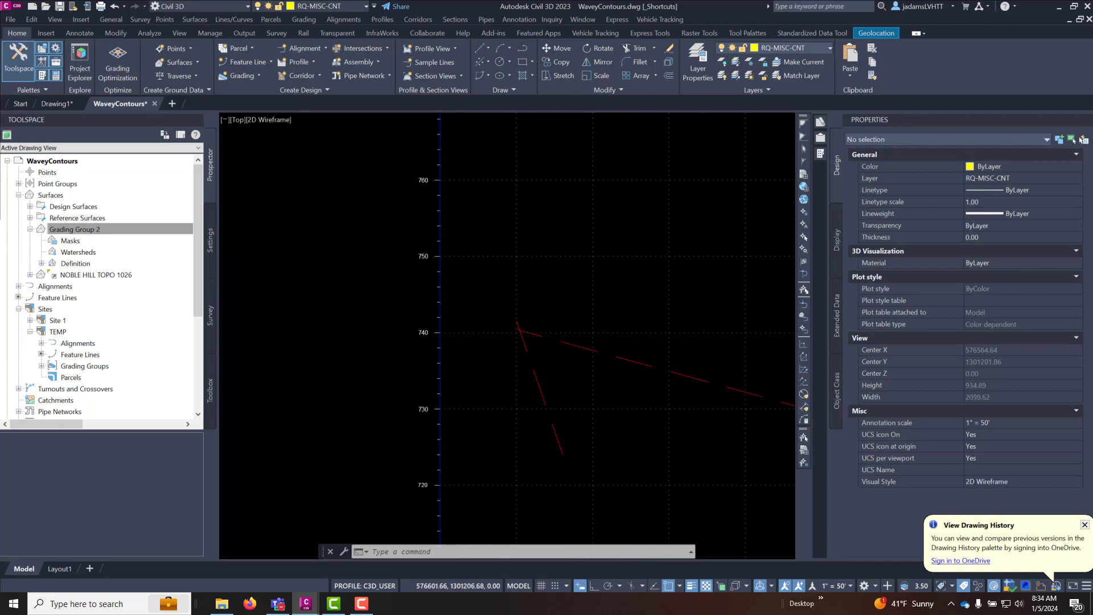
pyautogui.scroll(2, 520, 330)
pyautogui.scroll(-8, 520, 336)
pyautogui.scroll(8, 502, 348)
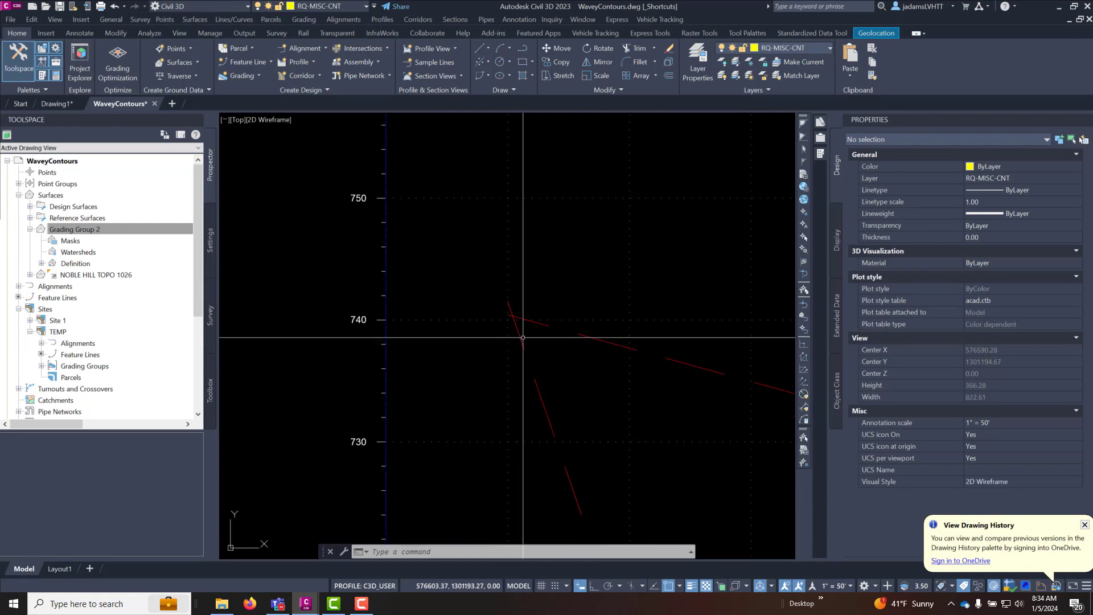
pyautogui.moveTo(521, 337)
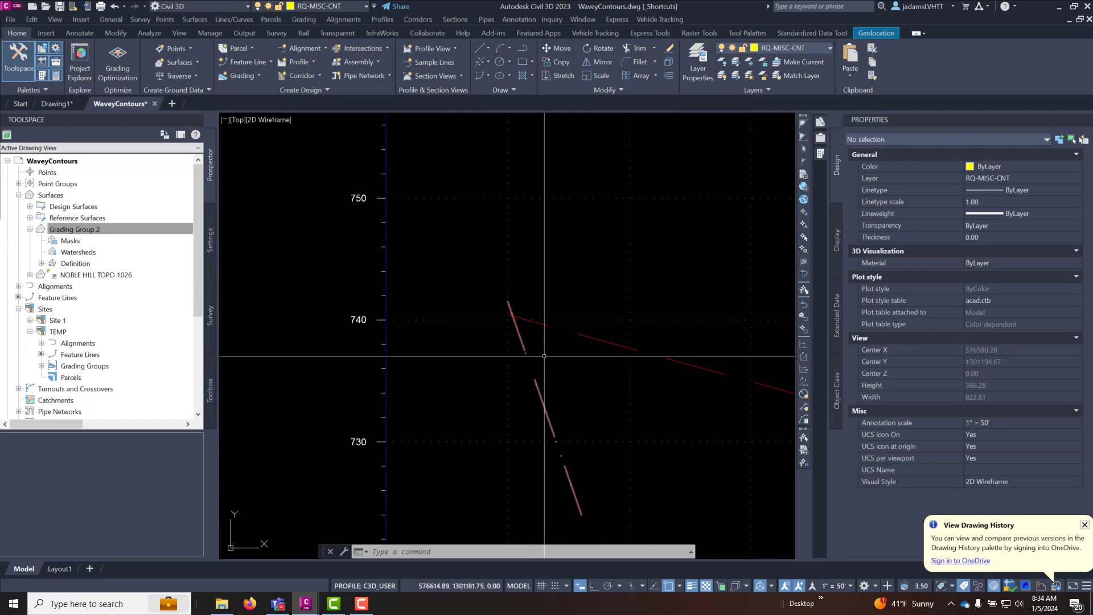
pyautogui.moveTo(579, 333)
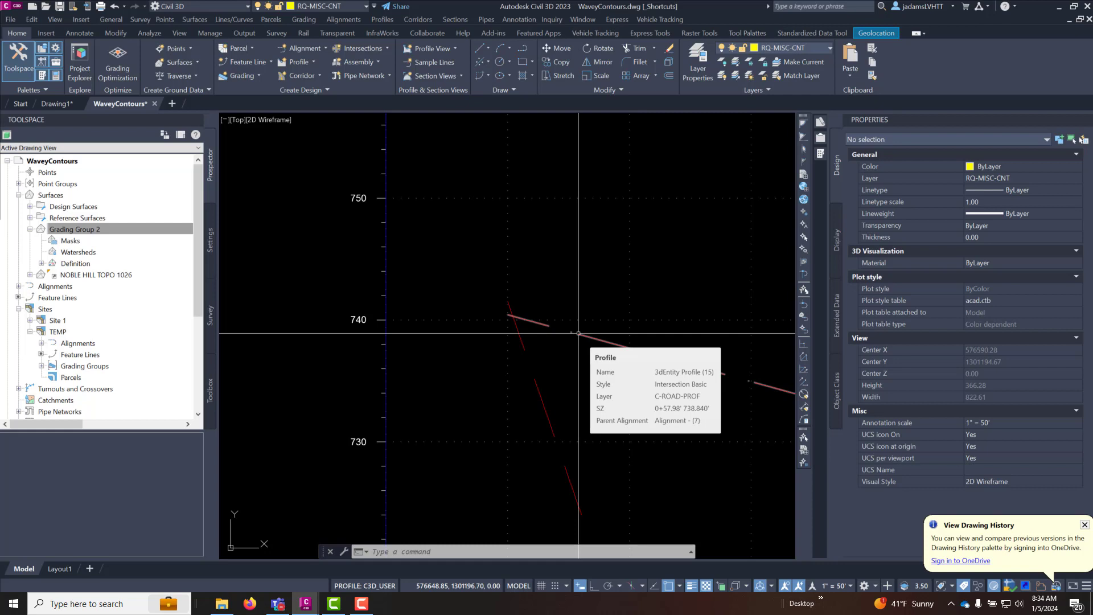
pyautogui.scroll(8, 578, 333)
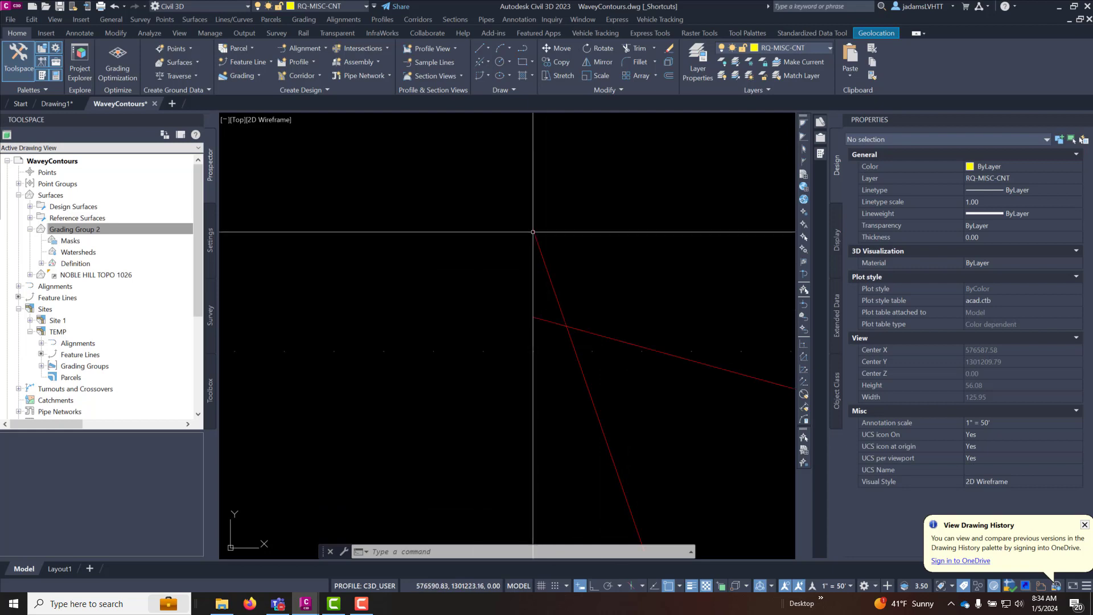
# Step: Draw a horizontal line from the profile crossing point and a vertical line through it, with Ortho on
pyautogui.write('pl')
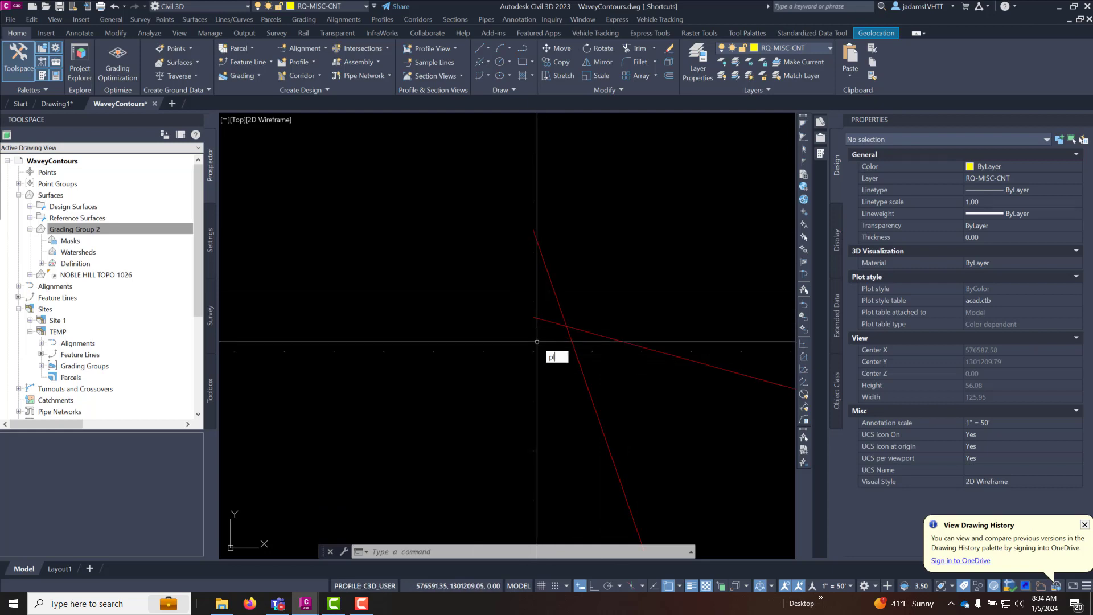
pyautogui.press('Return')
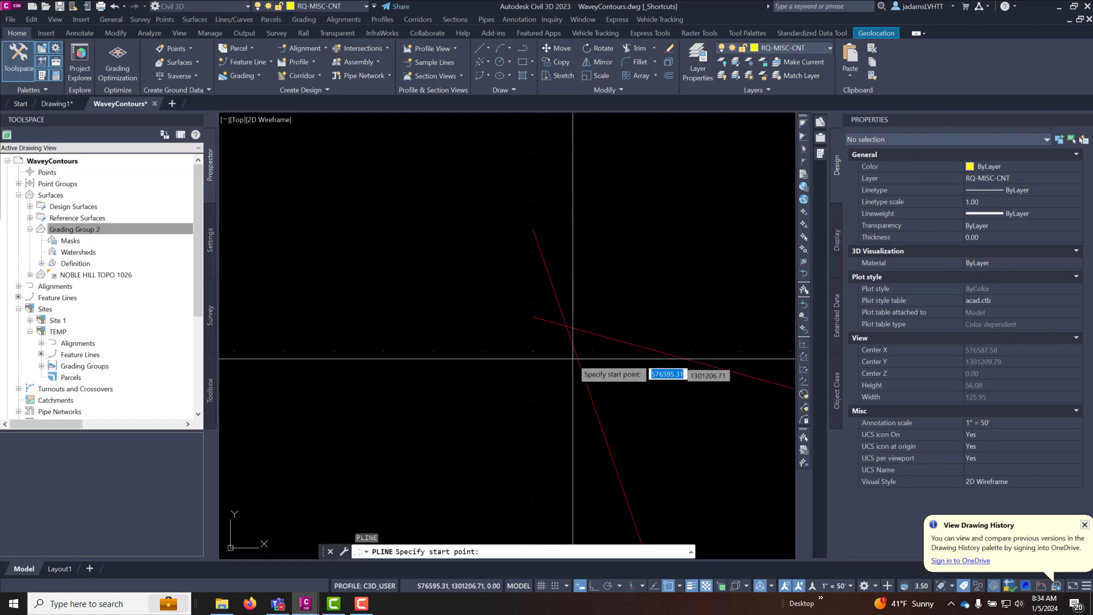
pyautogui.click(567, 326)
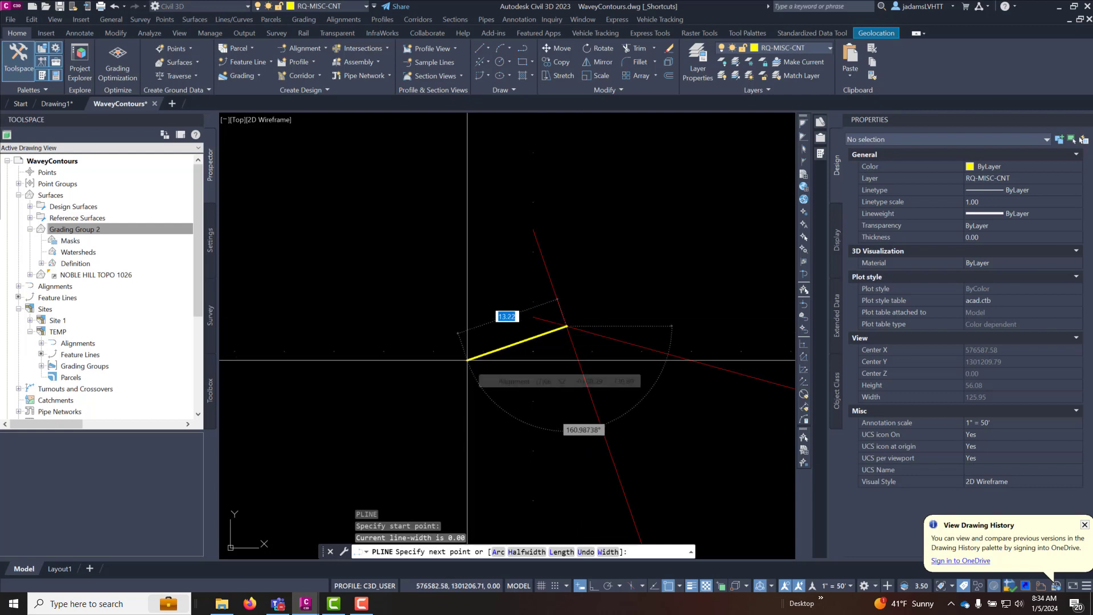
pyautogui.press('F8')
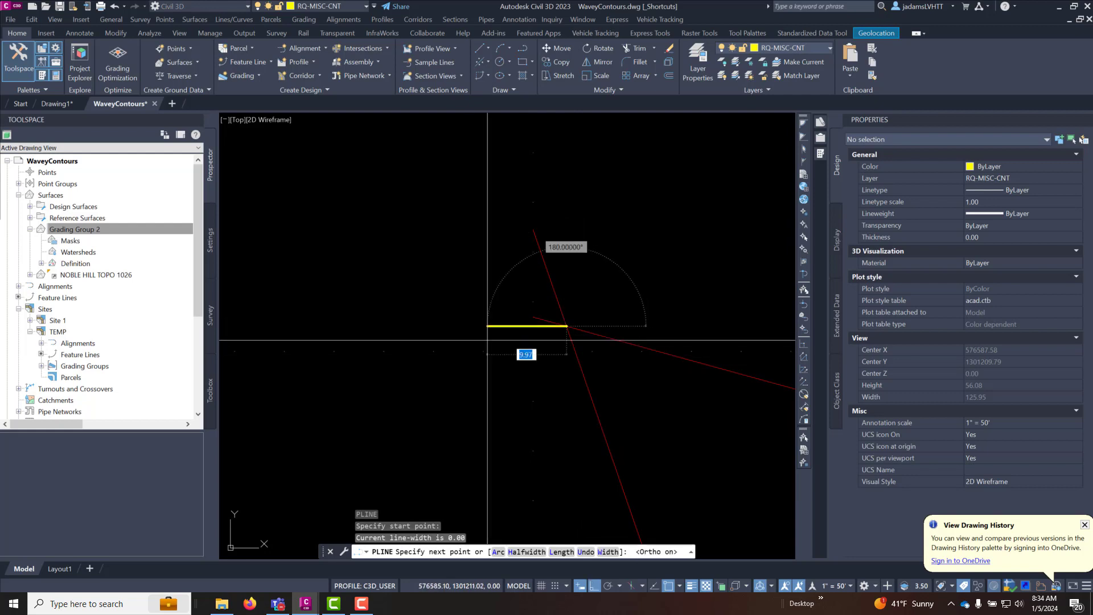
pyautogui.click(492, 322)
pyautogui.press('Return')
pyautogui.press('Return')
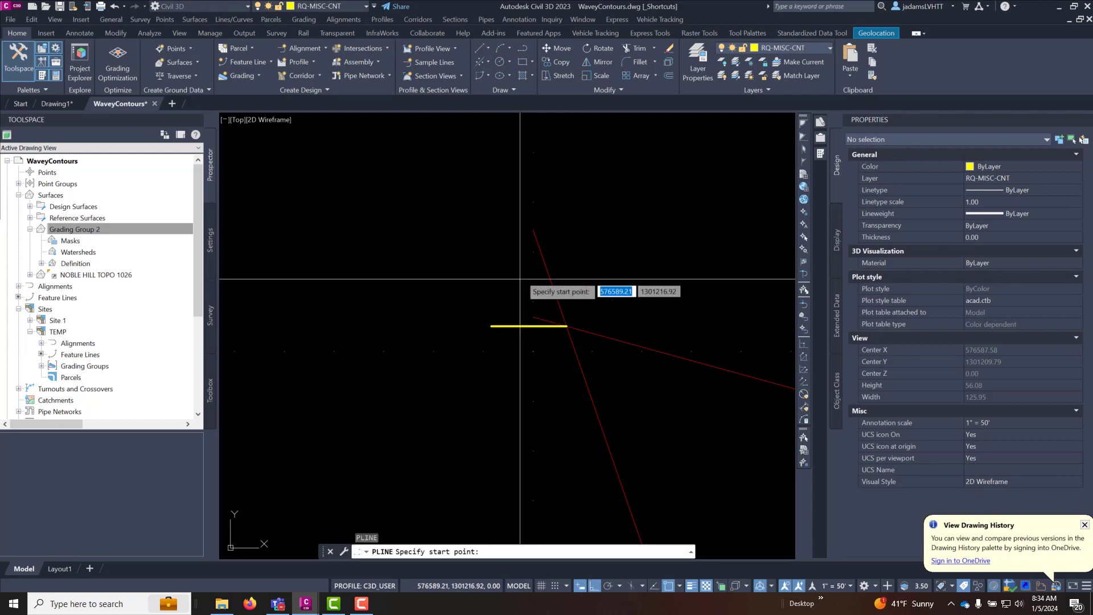
pyautogui.click(533, 229)
pyautogui.click(533, 405)
pyautogui.press('Return')
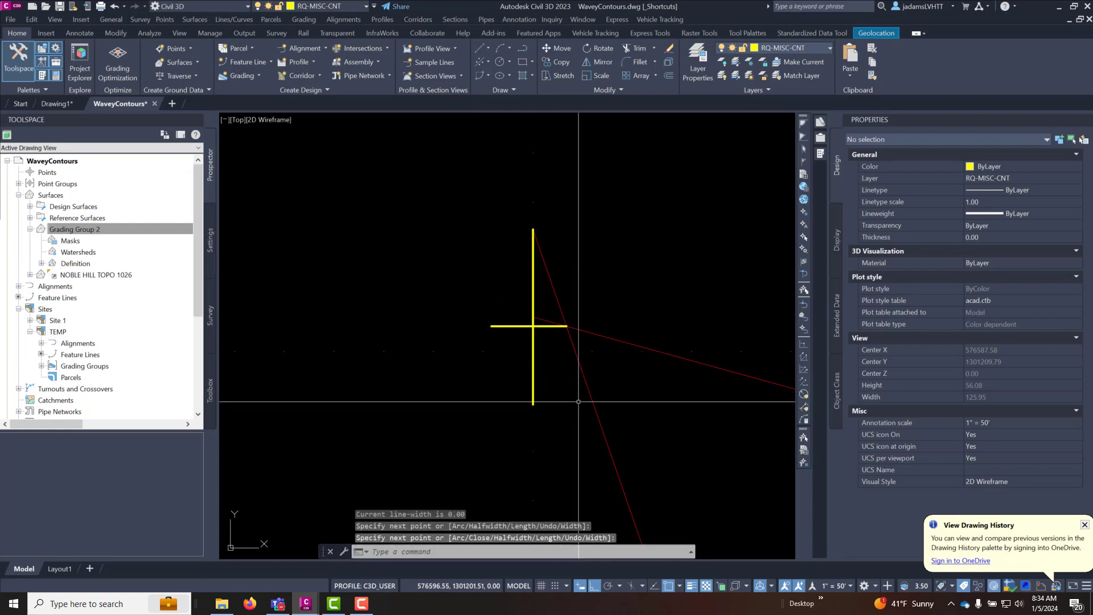
# Step: Trim the horizontal line's left overhang at the vertical line, leaving it 4.21 long
pyautogui.write('tr')
pyautogui.press('Return')
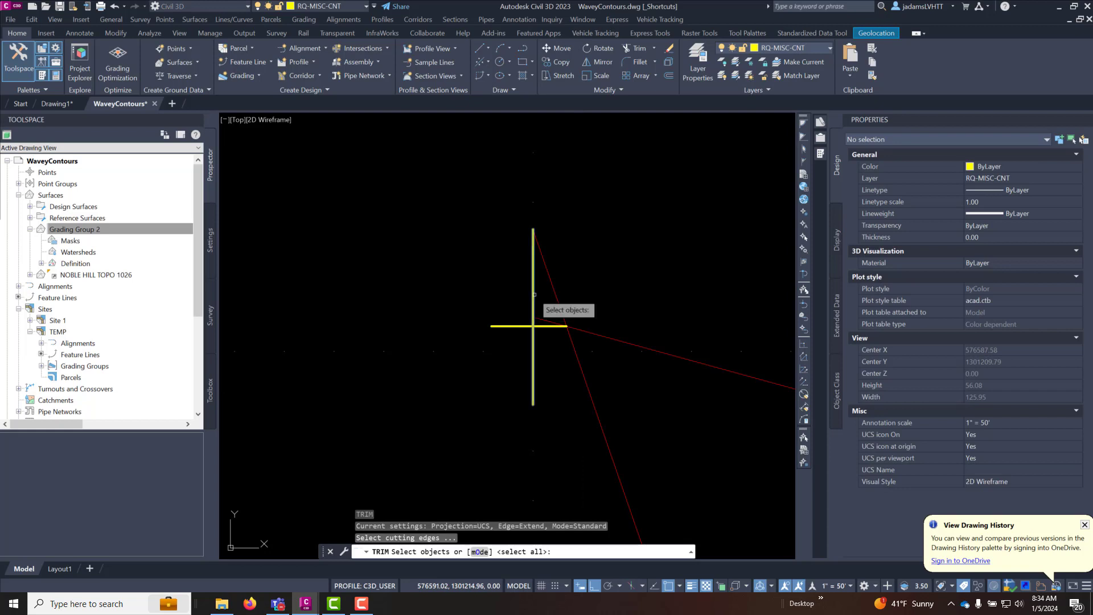
pyautogui.press('Return')
pyautogui.click(513, 325)
pyautogui.press('Return')
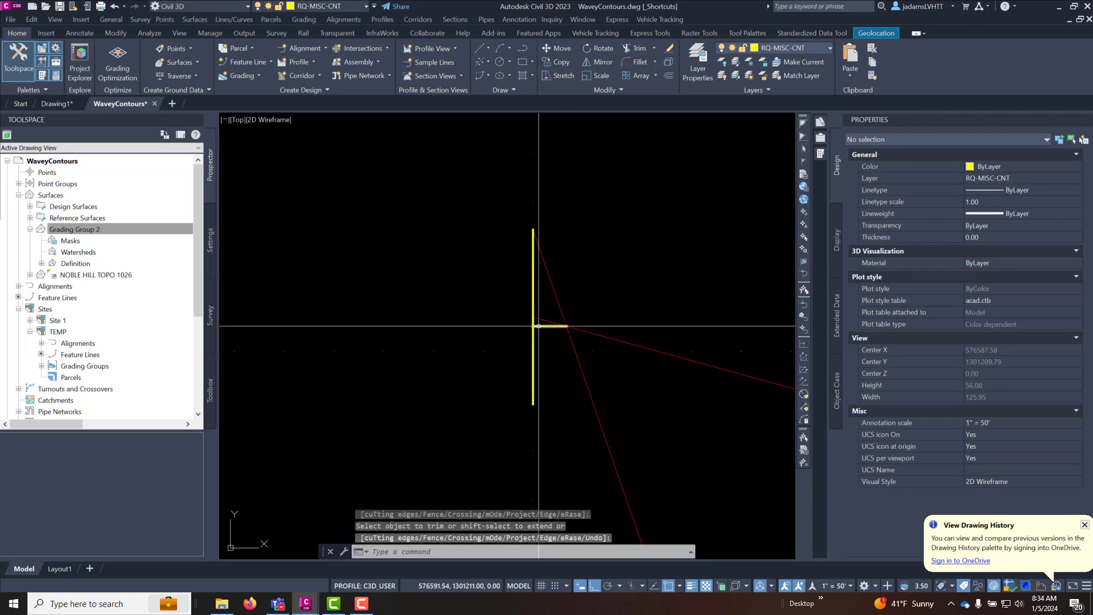
pyautogui.click(541, 326)
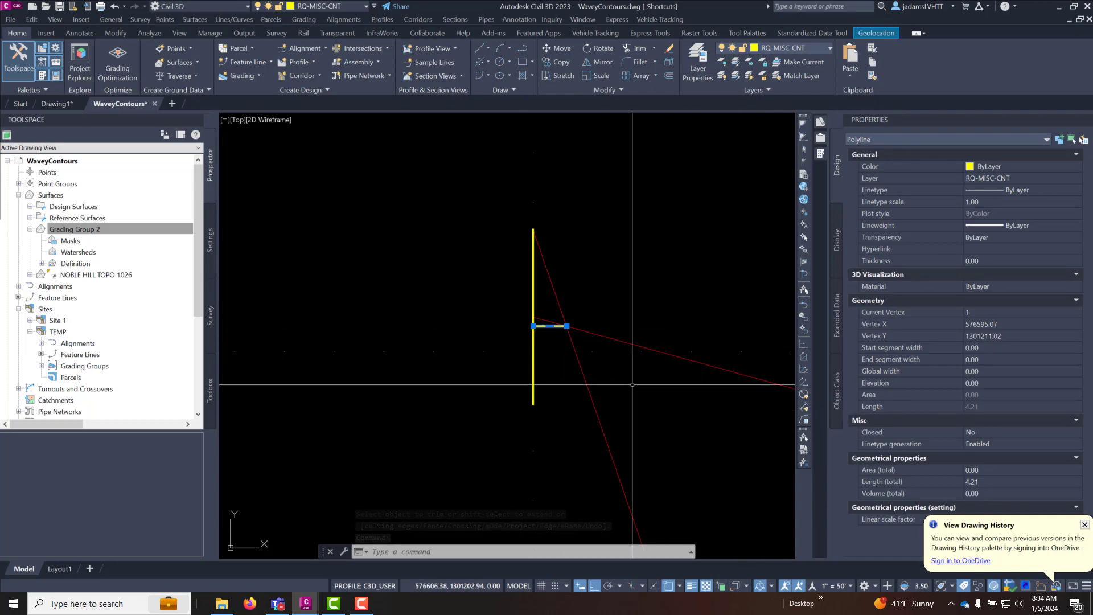
pyautogui.press('Escape')
pyautogui.press('Escape')
pyautogui.scroll(-8, 449, 266)
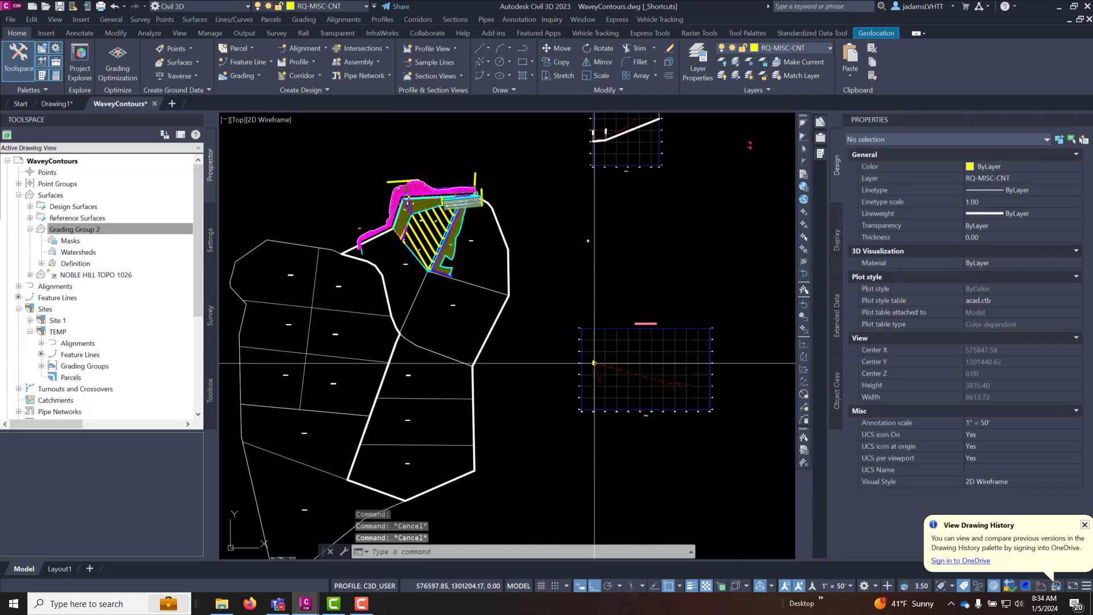
# Step: Draw a 4.21-radius circle centred on the ditch feature line's upper end and verify its size
pyautogui.scroll(10, 443, 233)
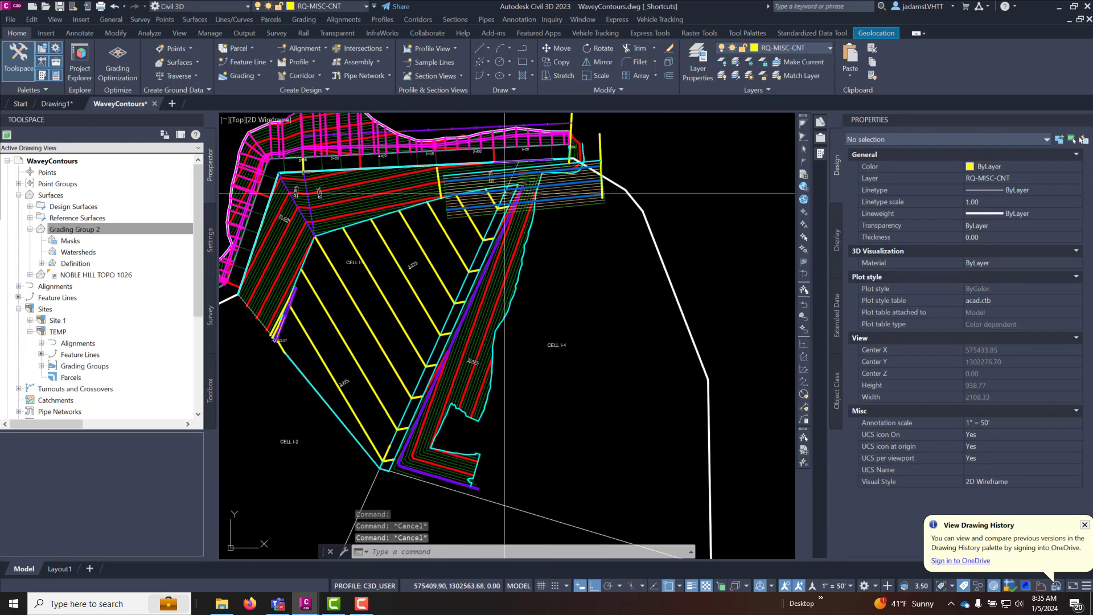
pyautogui.scroll(12, 548, 200)
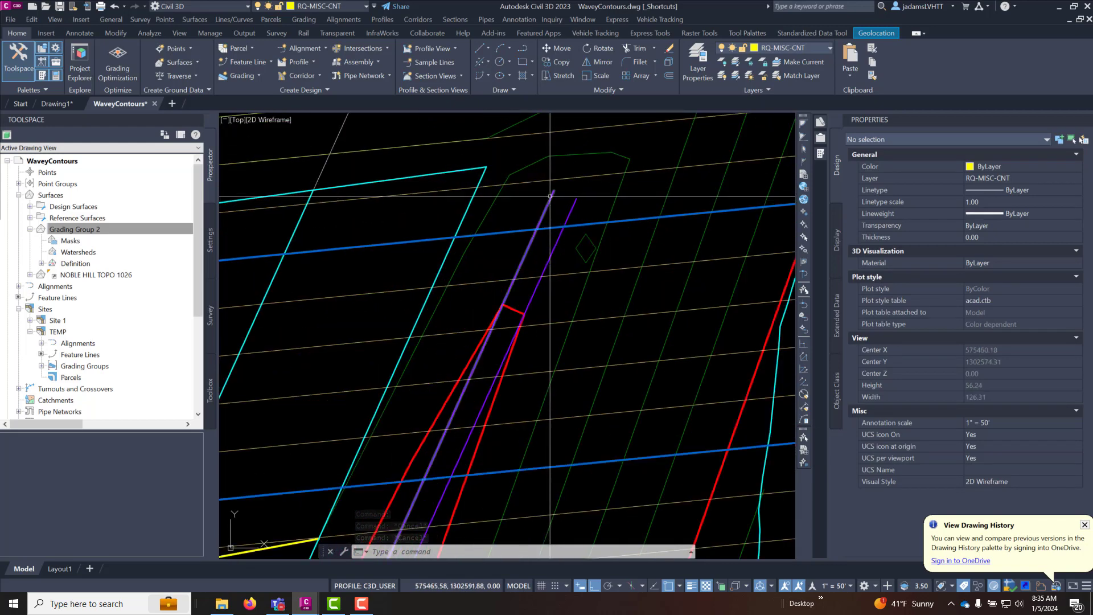
pyautogui.press('Return')
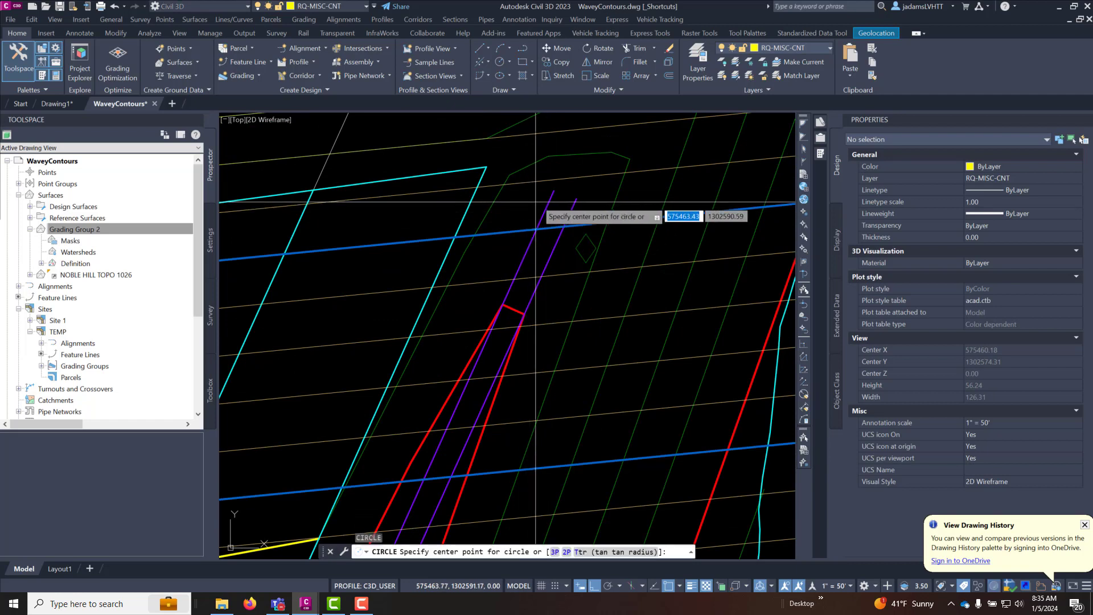
pyautogui.click(553, 190)
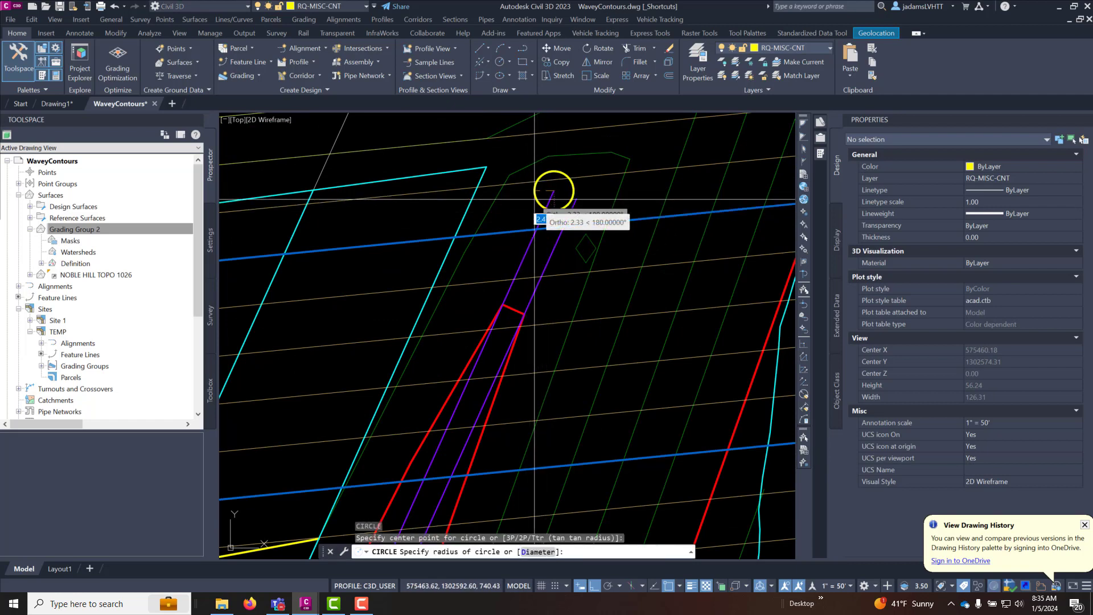
pyautogui.write('4.21')
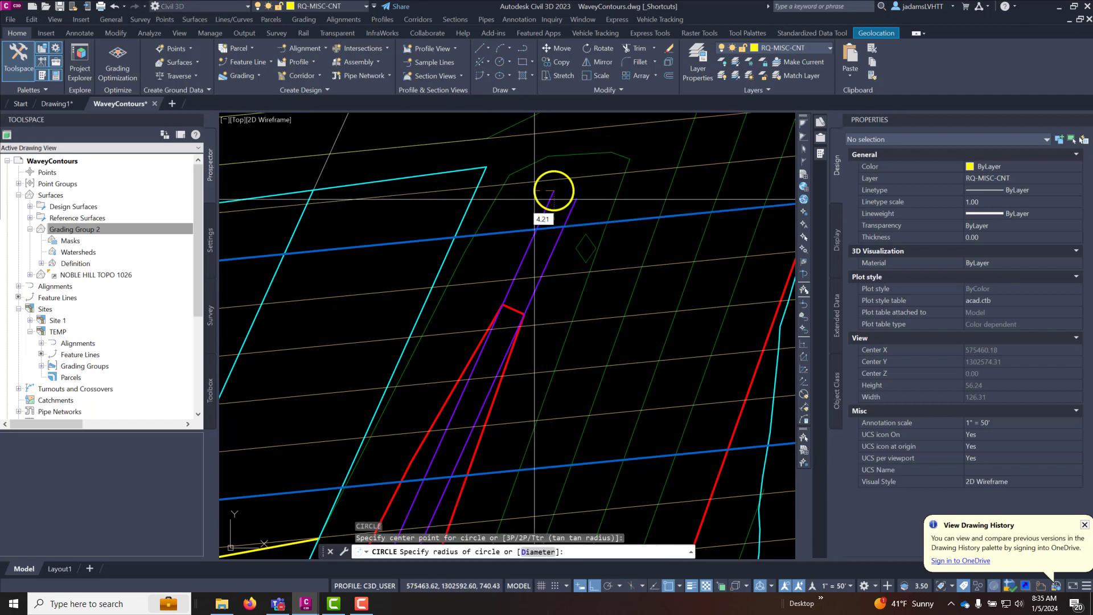
pyautogui.press('Return')
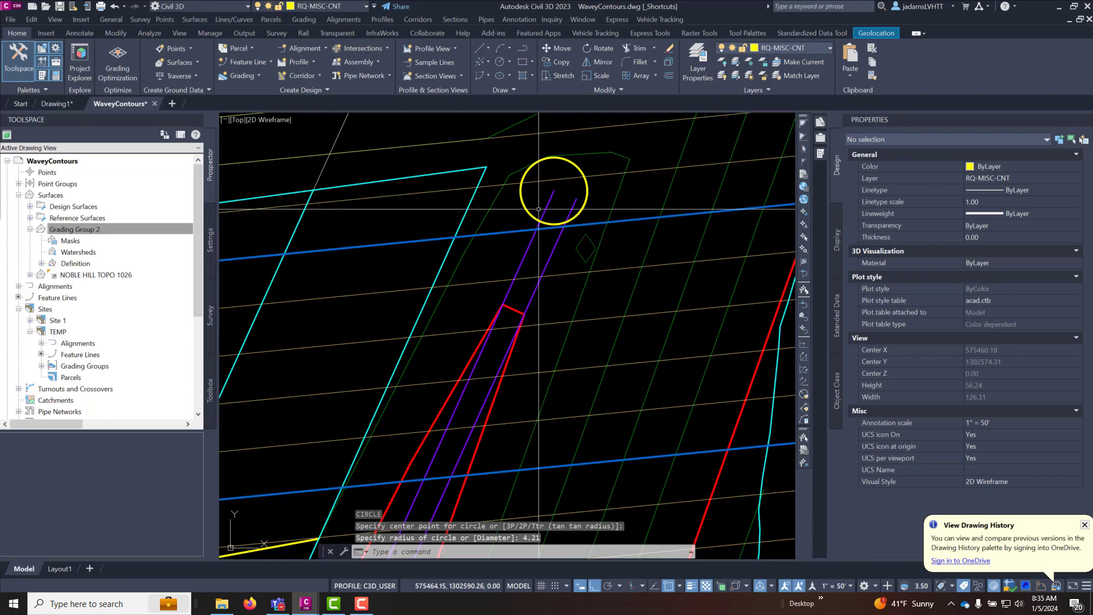
pyautogui.click(530, 217)
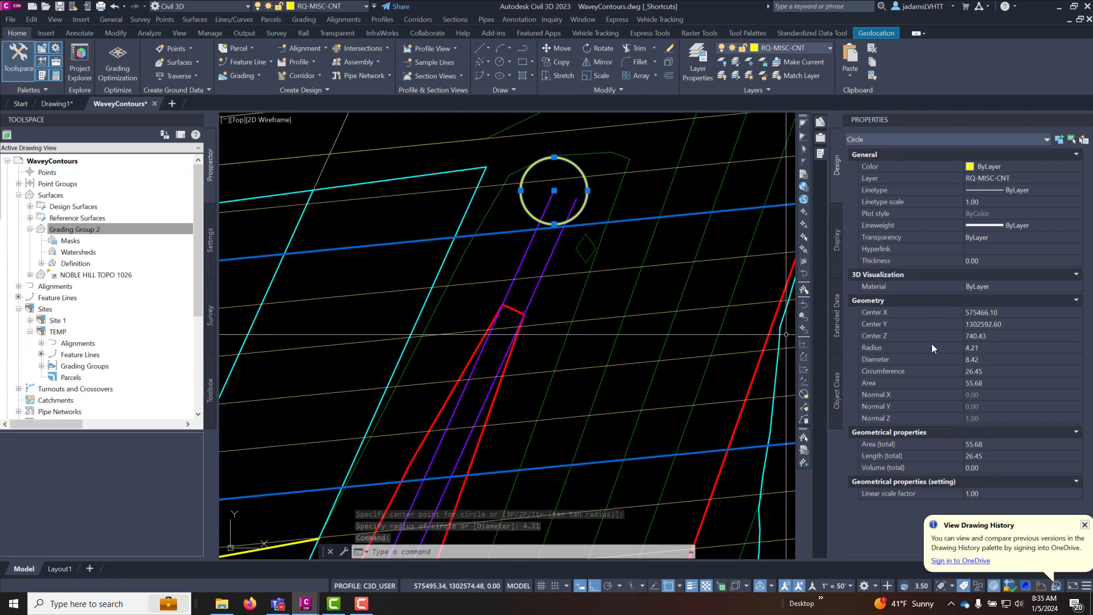
pyautogui.press('Escape')
pyautogui.press('Escape')
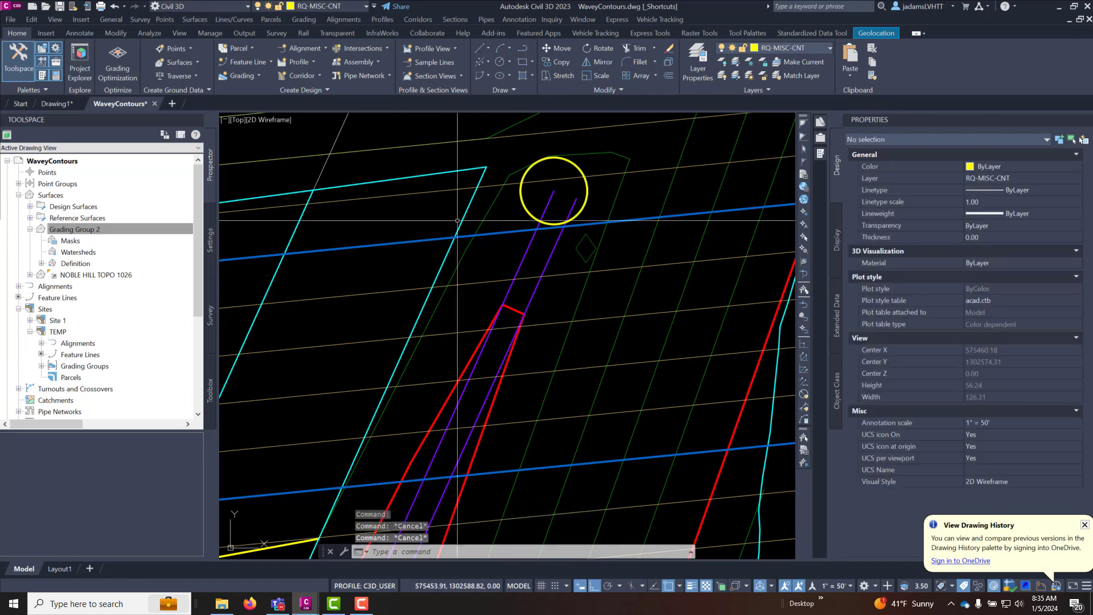
# Step: Inspect the purple feature line, then draw a short cutting polyline beside the circle
pyautogui.click(547, 207)
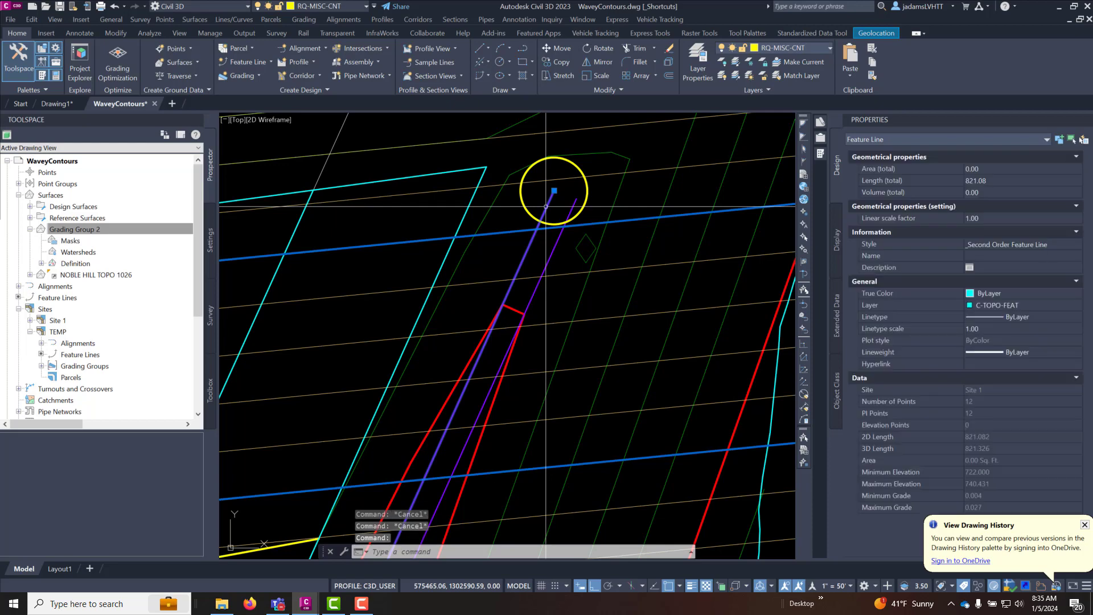
pyautogui.press('Escape')
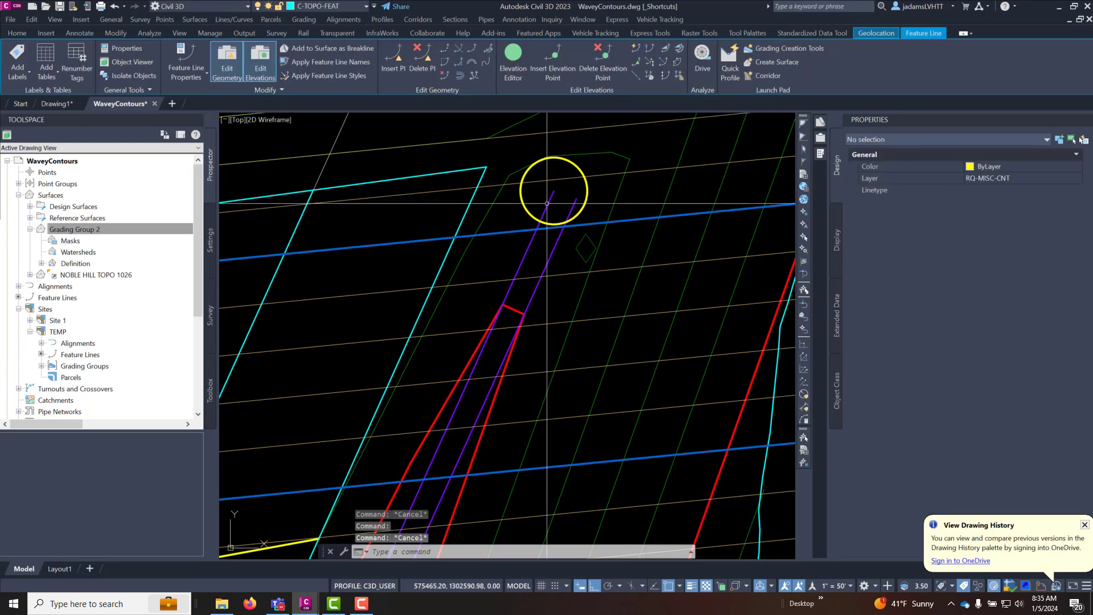
pyautogui.scroll(4, 554, 196)
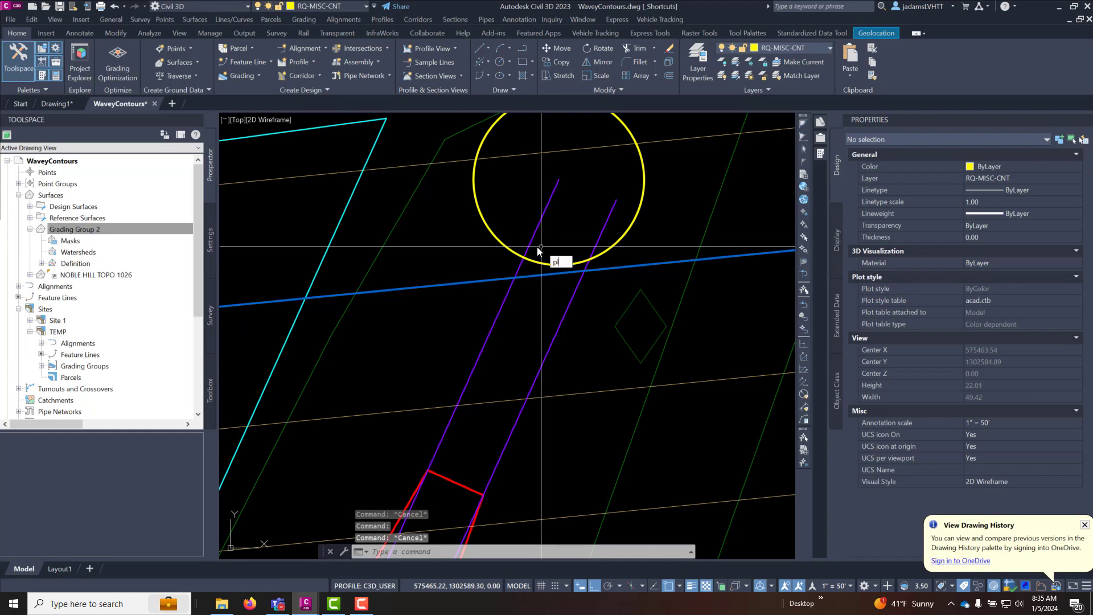
pyautogui.press('Return')
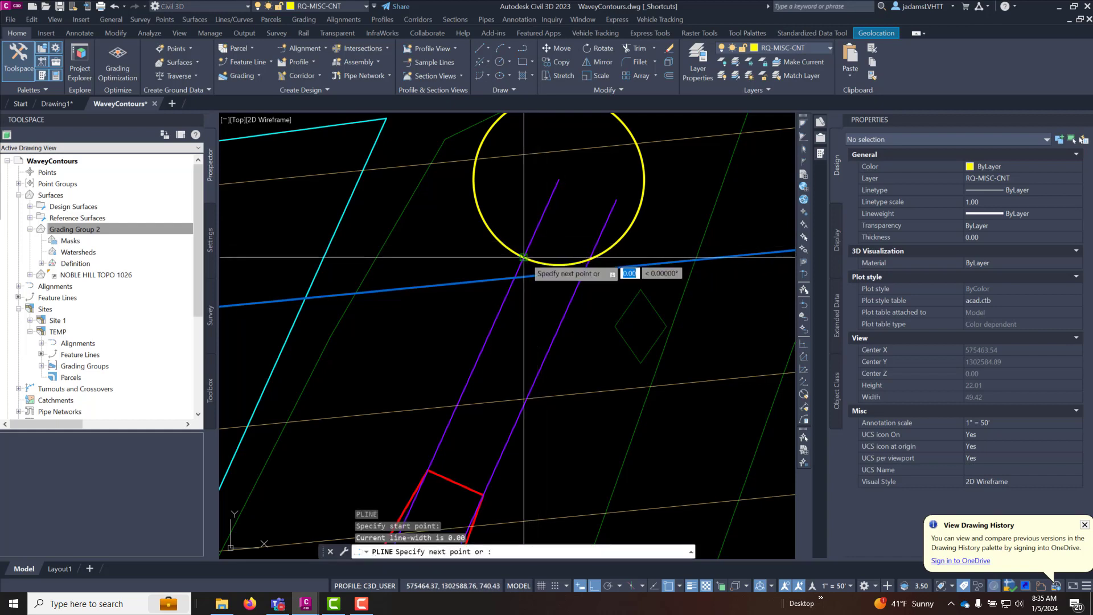
pyautogui.click(454, 262)
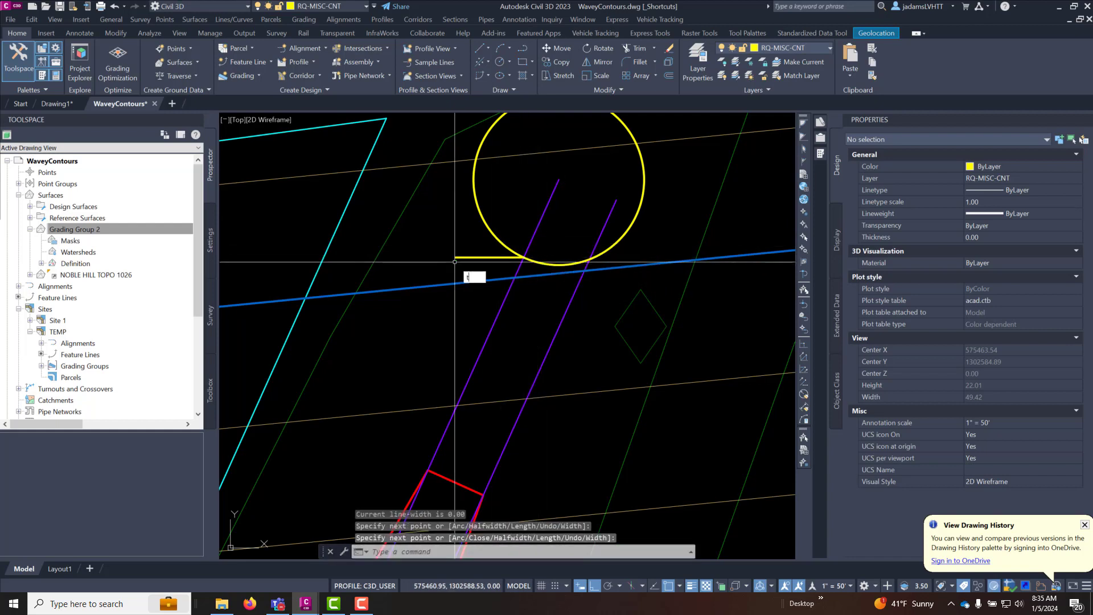
# Step: Trim the purple feature line inside the circle against the cutting line, then erase that line
pyautogui.write('imf')
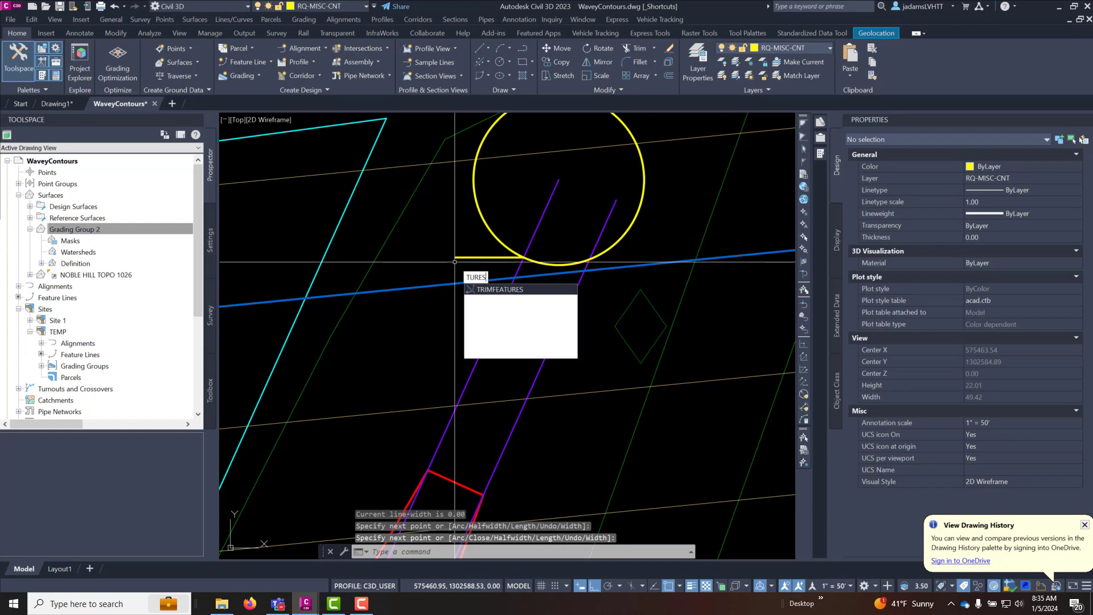
pyautogui.press('Return')
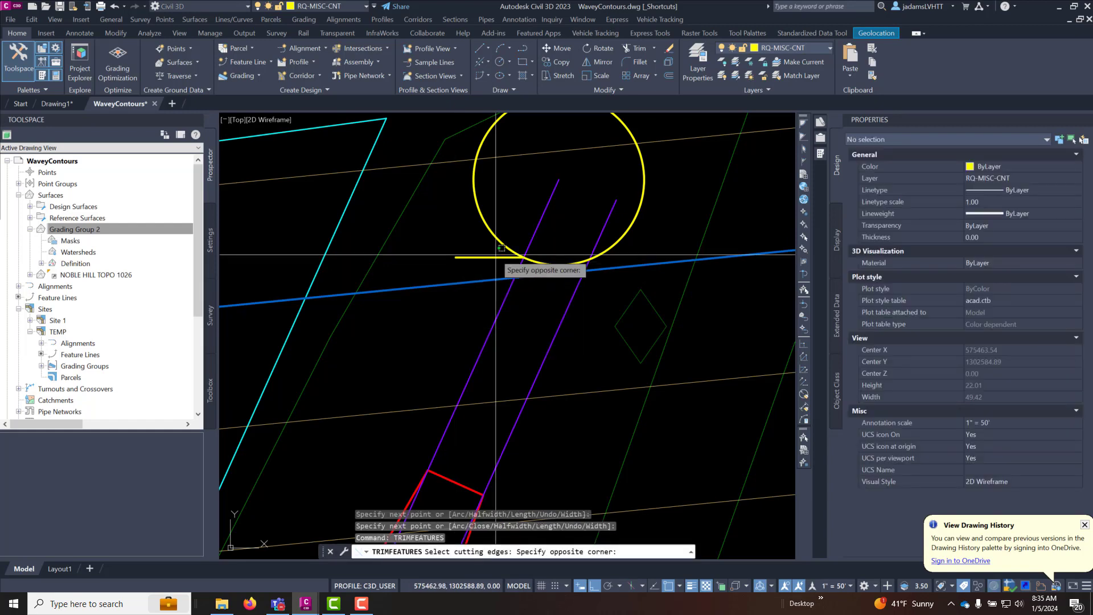
pyautogui.click(493, 260)
pyautogui.press('Return')
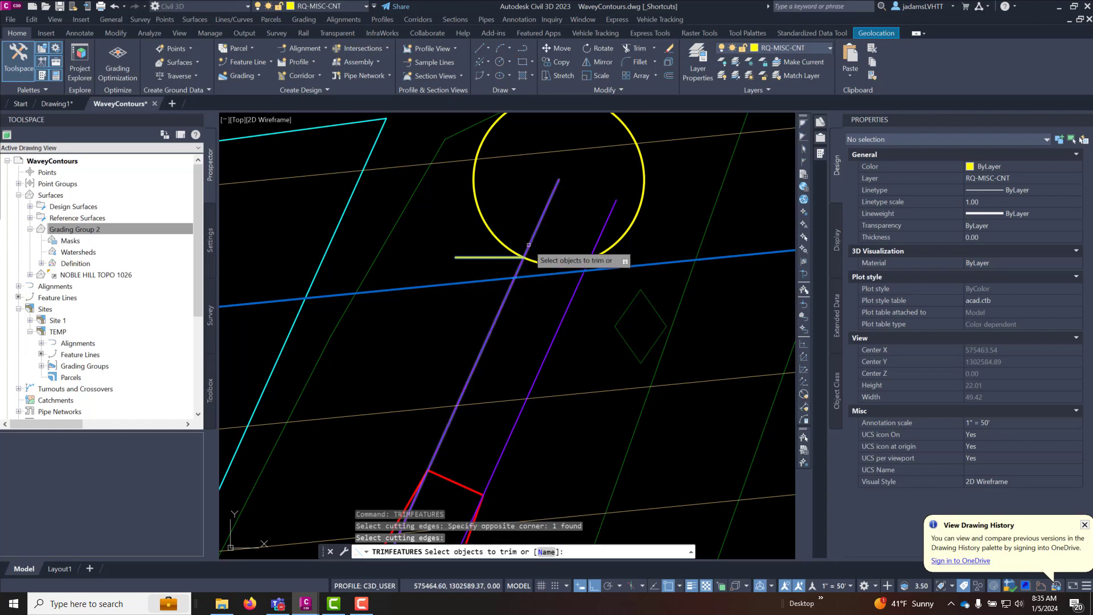
pyautogui.click(536, 249)
pyautogui.press('Return')
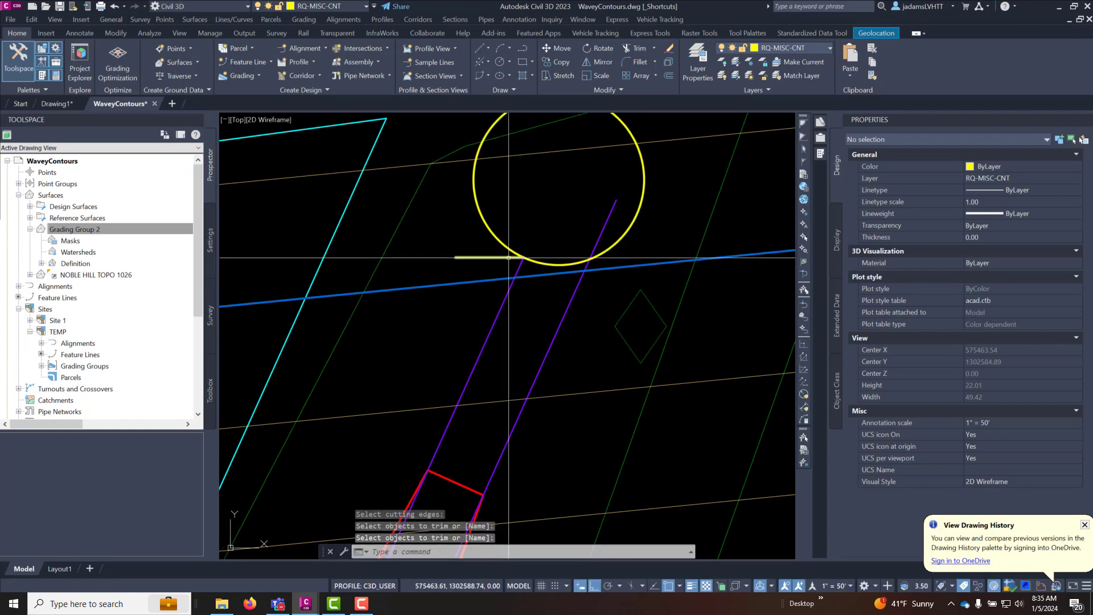
pyautogui.click(508, 258)
pyautogui.press('Delete')
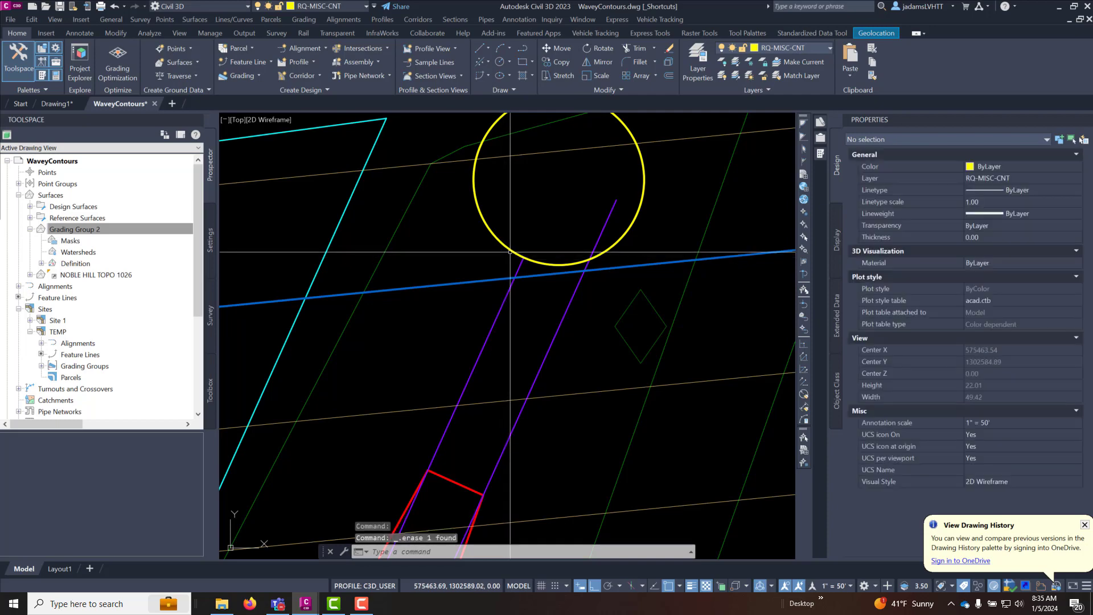
pyautogui.scroll(-6, 509, 252)
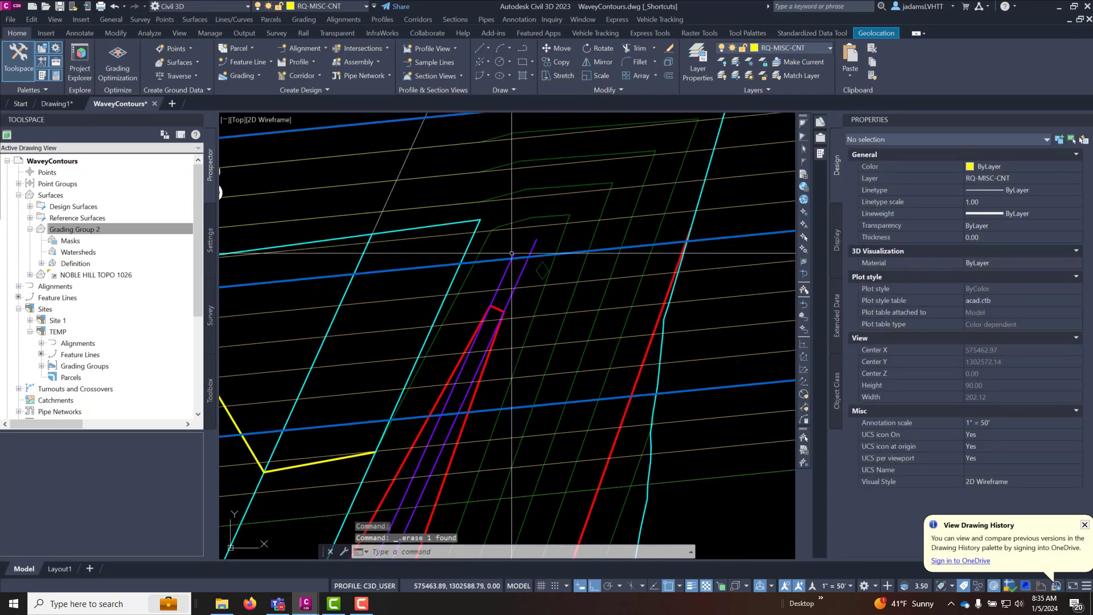
# Step: Window-select and delete the old lower profile view
pyautogui.scroll(-14, 511, 253)
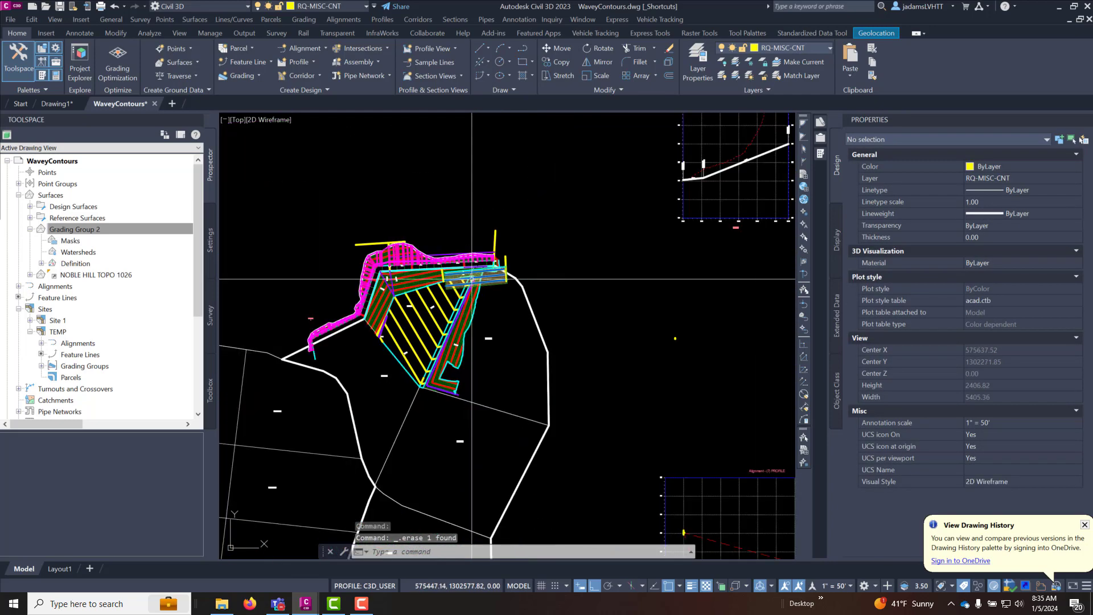
pyautogui.scroll(-4, 627, 382)
pyautogui.press('Escape')
pyautogui.click(629, 339)
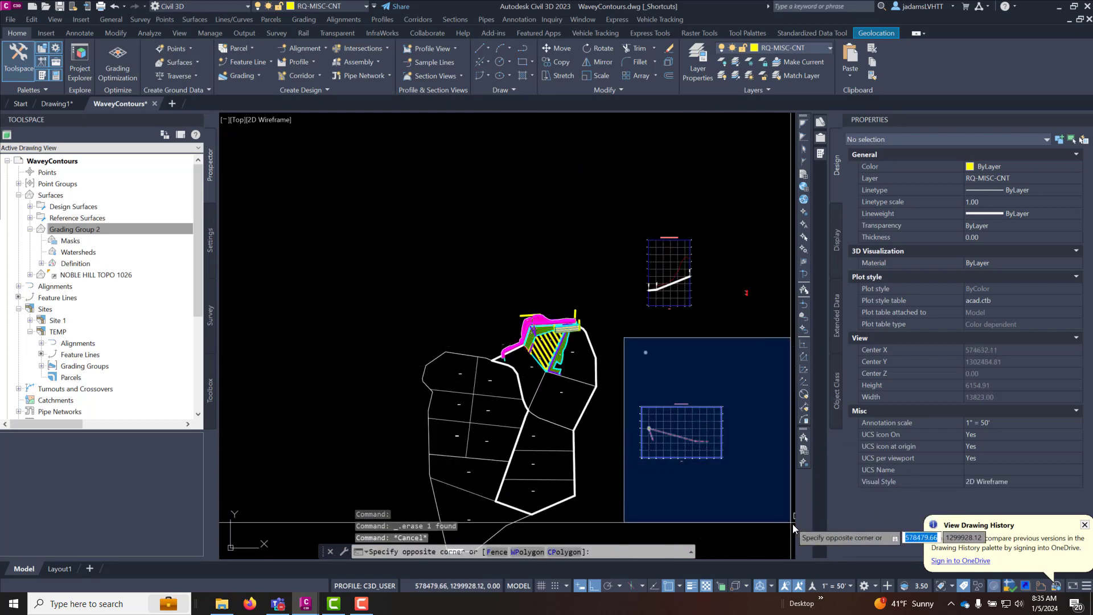
pyautogui.click(793, 523)
pyautogui.press('Delete')
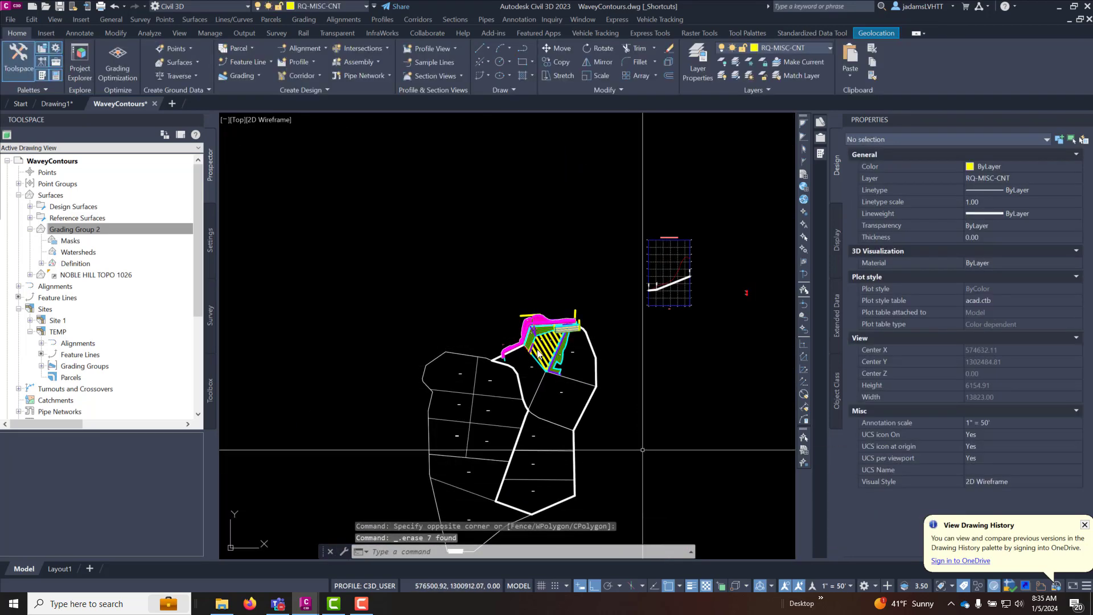
# Step: Create a quick profile of the ditch feature line sampling Grading Group 2 and place its view
pyautogui.click(313, 61)
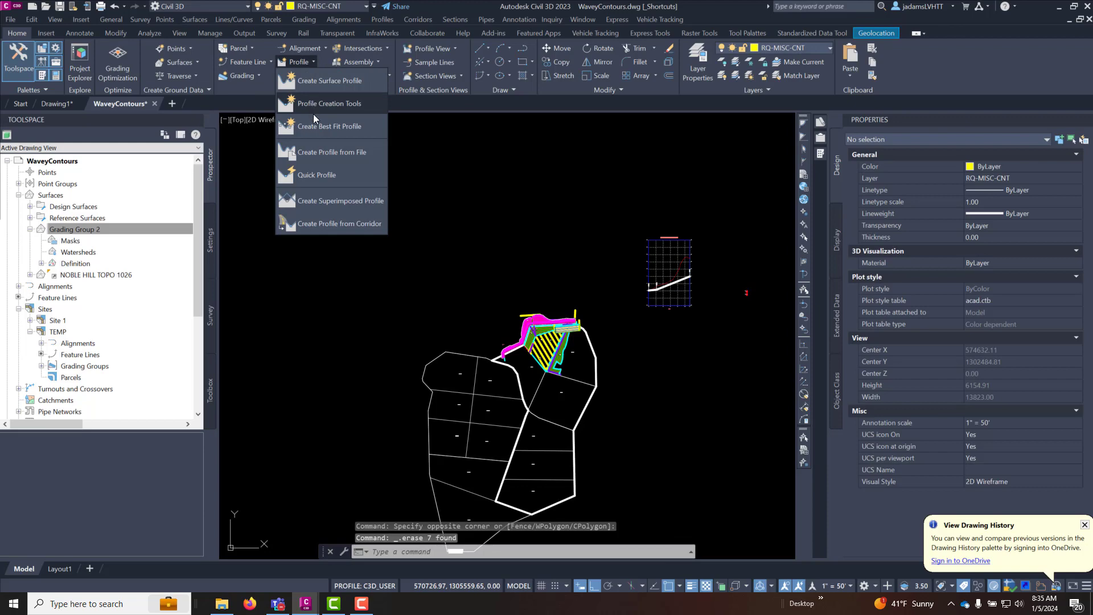
pyautogui.click(320, 152)
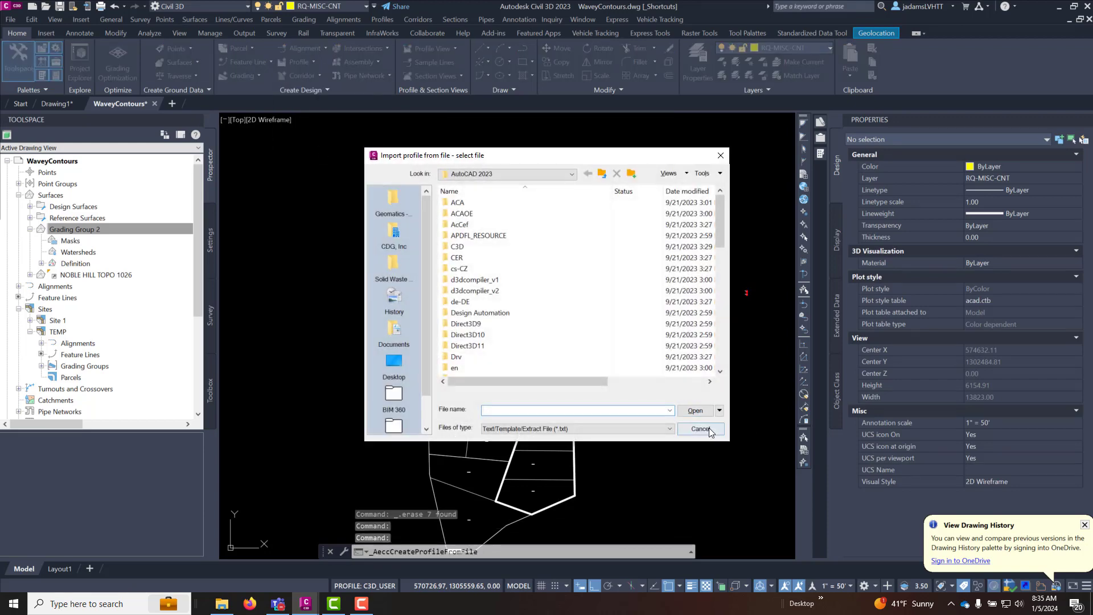
pyautogui.press('Escape')
pyautogui.click(299, 62)
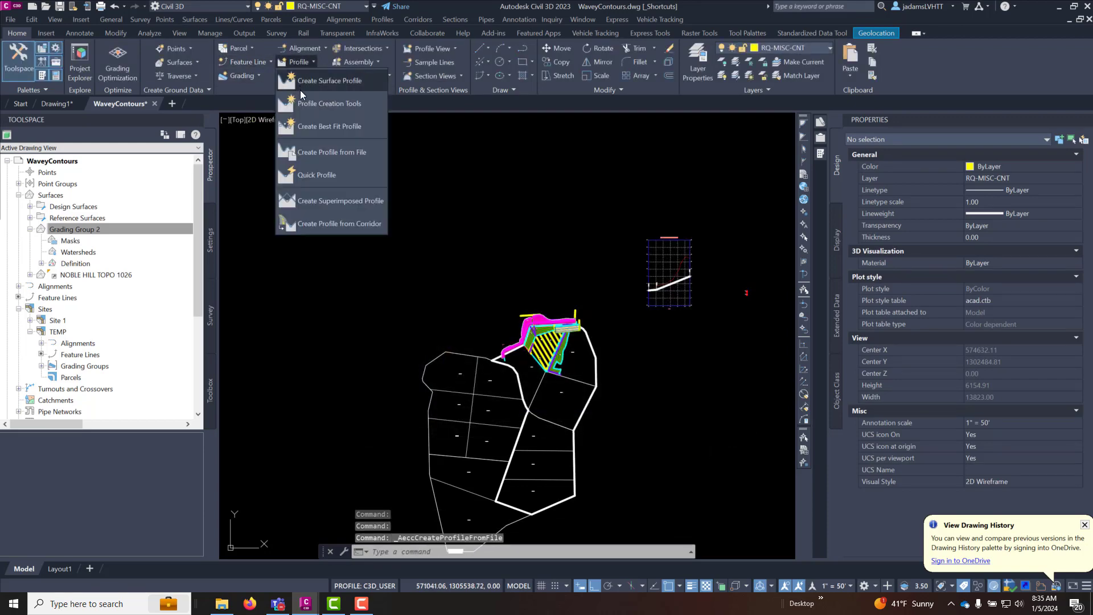
pyautogui.click(311, 176)
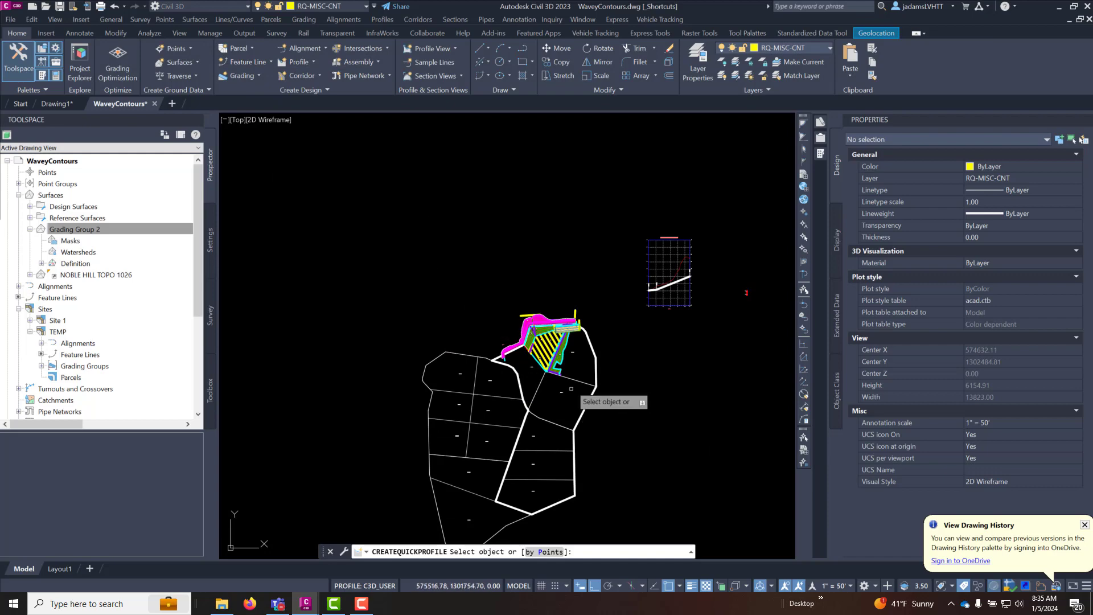
pyautogui.scroll(15, 571, 388)
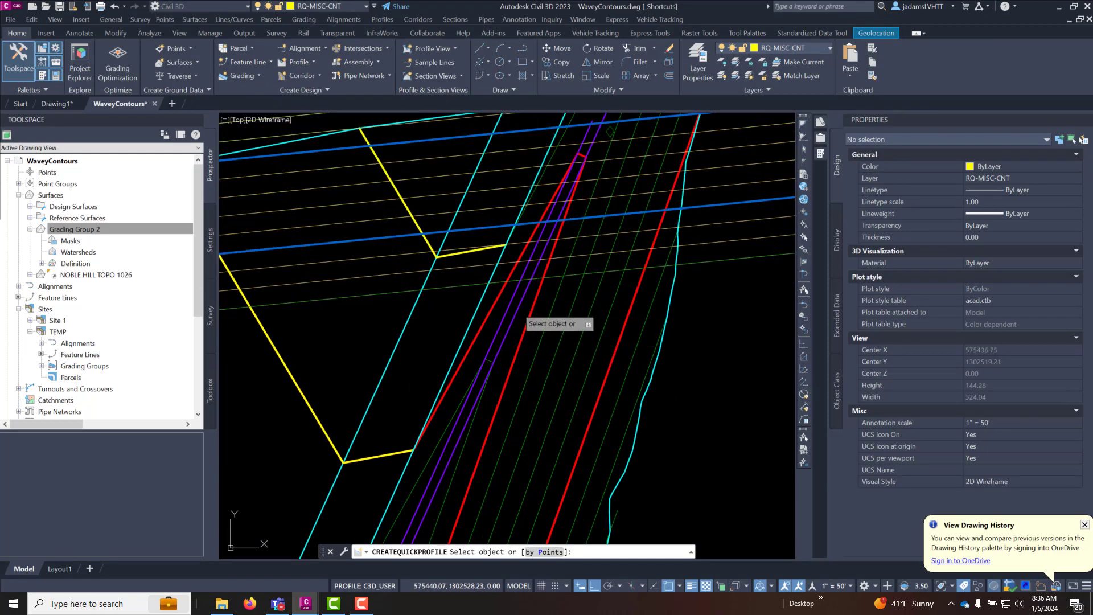
pyautogui.click(516, 313)
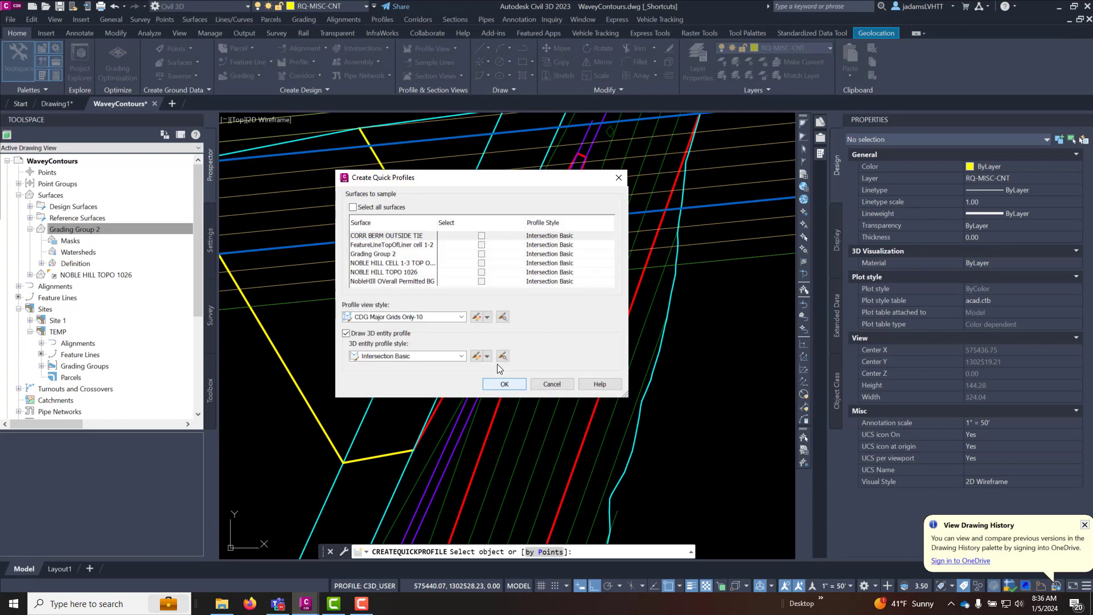
pyautogui.click(481, 254)
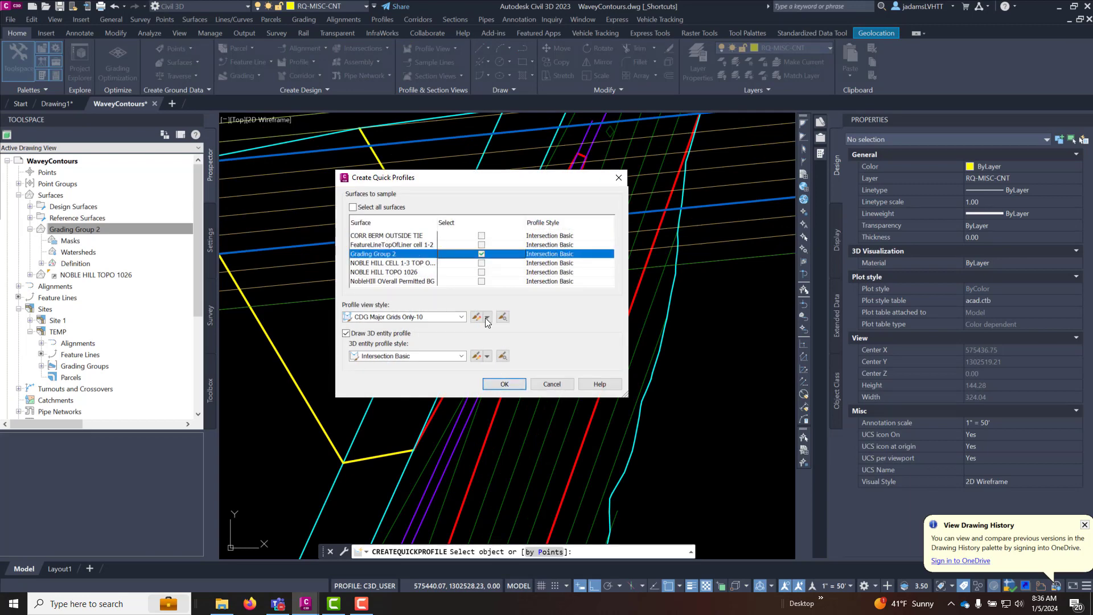
pyautogui.click(503, 385)
pyautogui.scroll(-12, 512, 349)
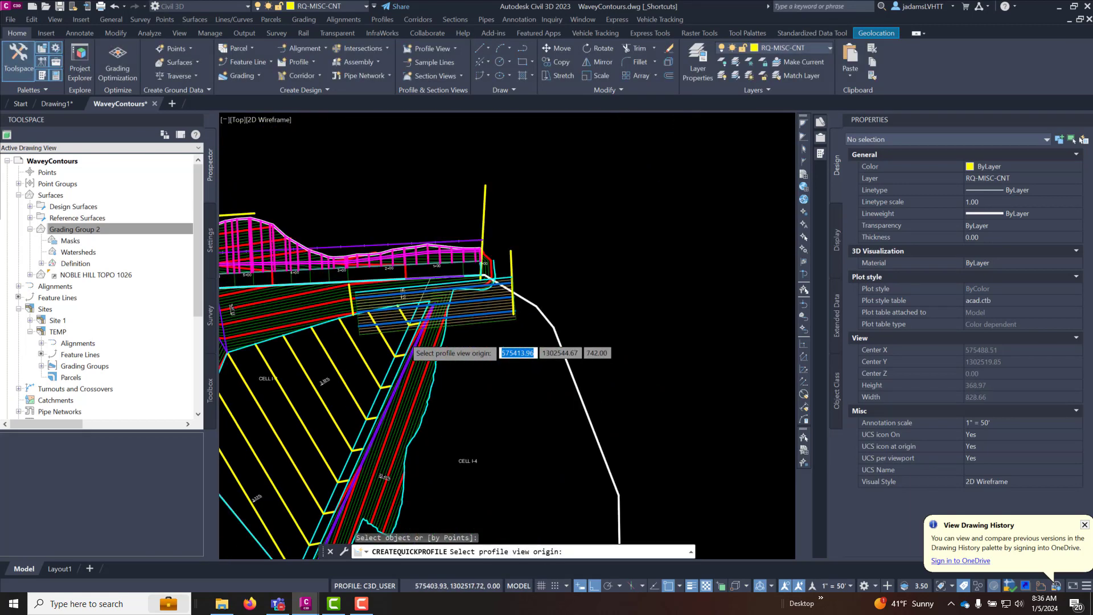
pyautogui.click(602, 424)
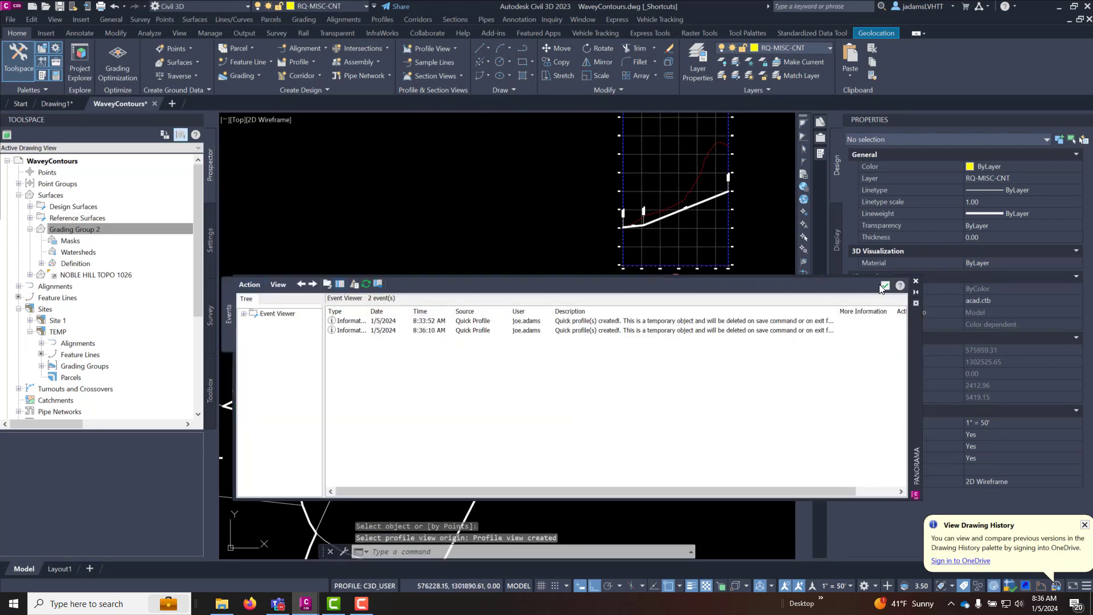
# Step: Draw a horizontal reference polyline in the new profile view
pyautogui.click(885, 285)
pyautogui.scroll(10, 570, 364)
pyautogui.press('Escape')
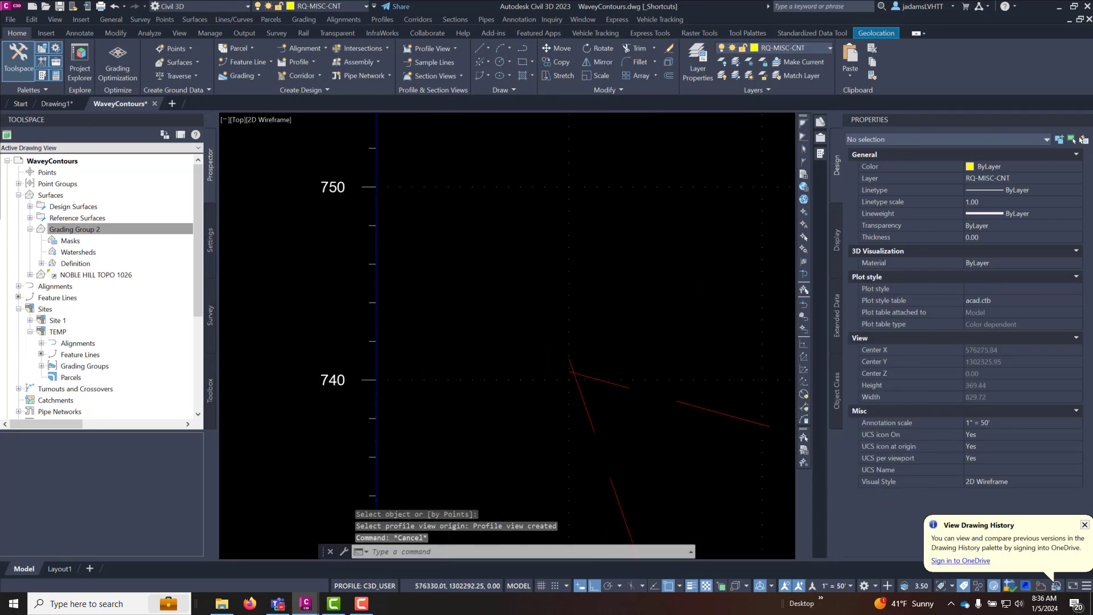
pyautogui.scroll(10, 573, 371)
pyautogui.press('Return')
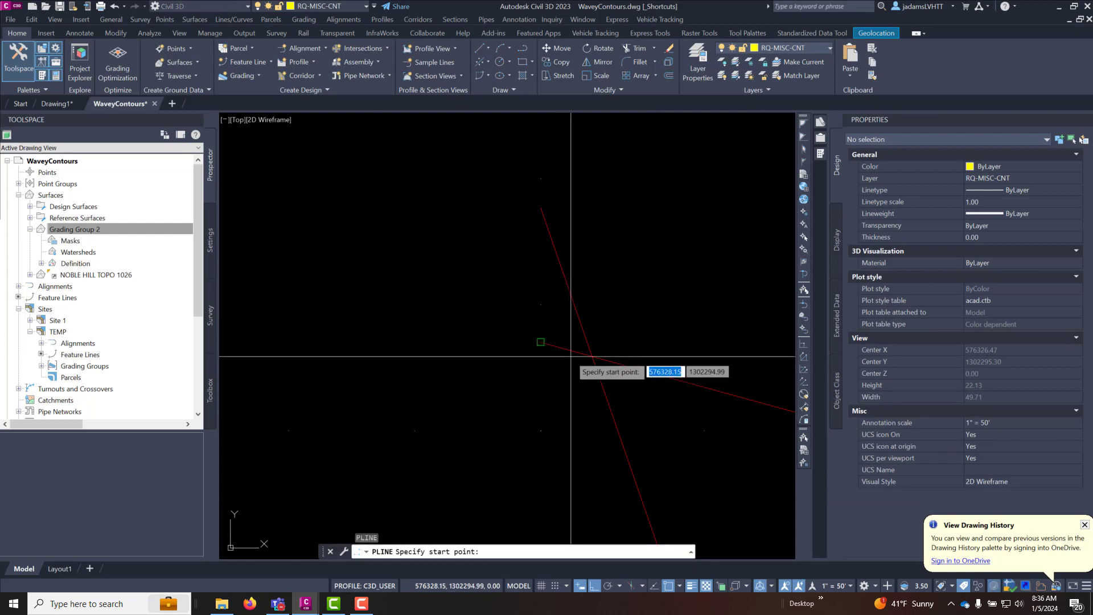
pyautogui.click(593, 356)
pyautogui.click(516, 356)
pyautogui.press('Return')
pyautogui.press('Return')
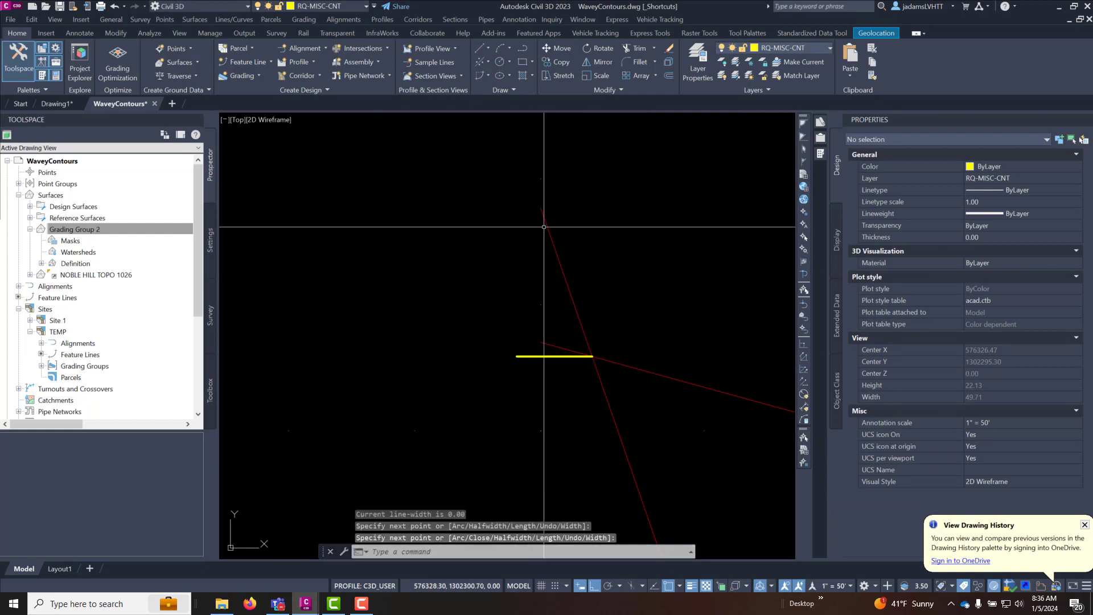
# Step: Draw a vertical guide line, trim the polyline to it, and confirm the remaining length of 2.55
pyautogui.click(541, 209)
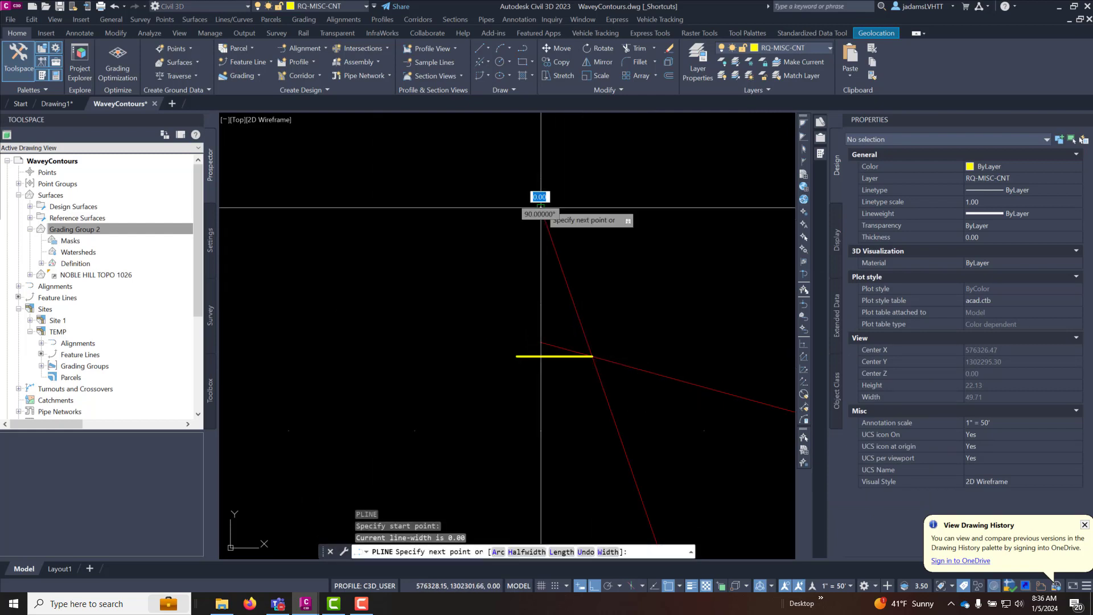
pyautogui.click(580, 423)
pyautogui.press('Return')
pyautogui.write('tr')
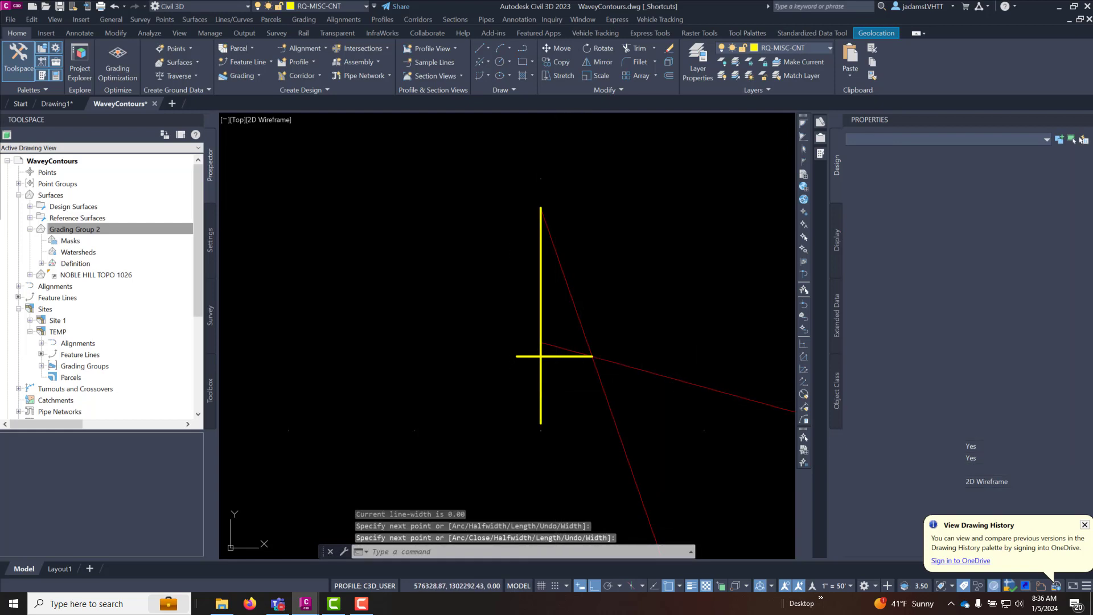
pyautogui.press('Return')
pyautogui.click(542, 370)
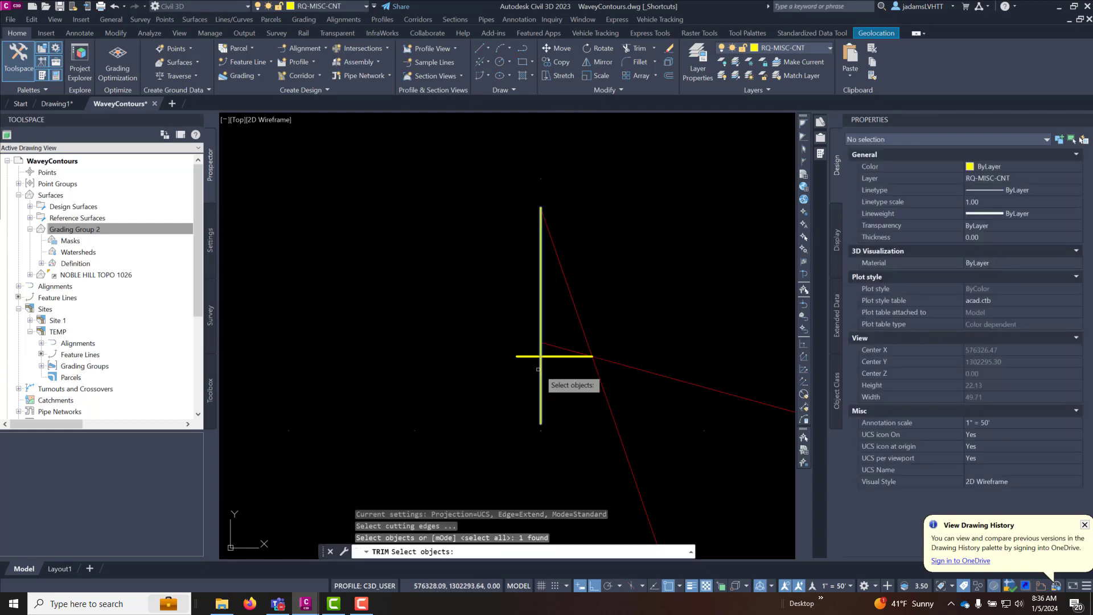
pyautogui.press('Return')
pyautogui.press('Return')
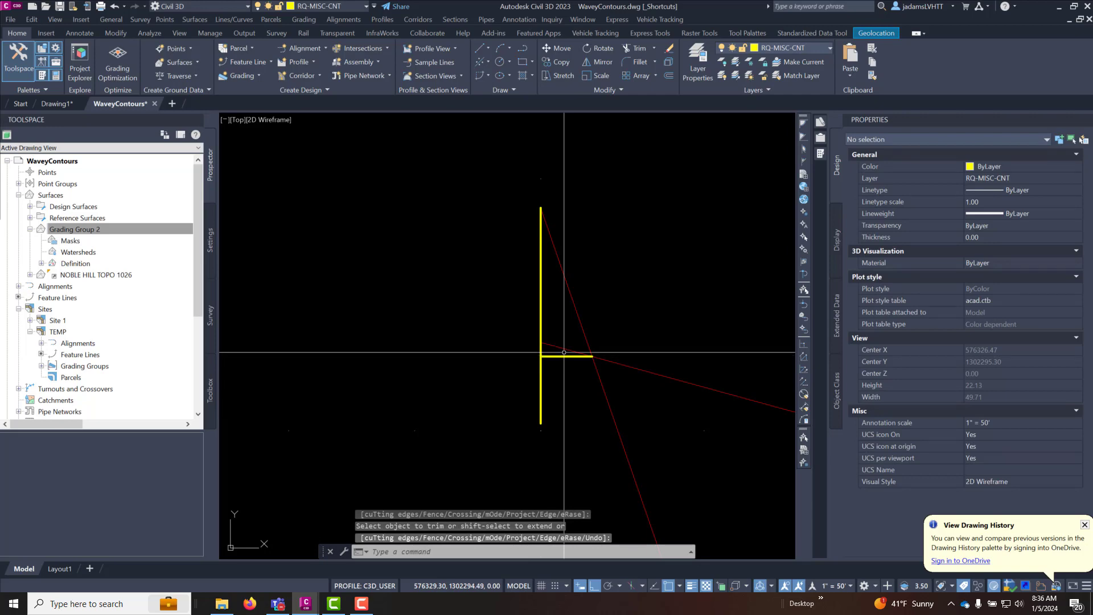
pyautogui.click(567, 356)
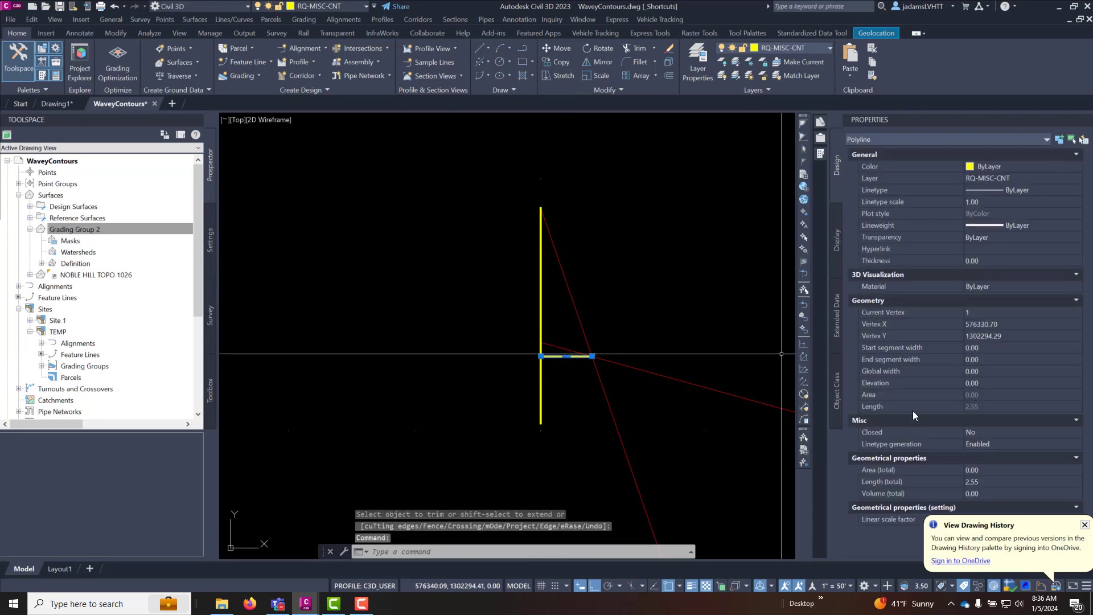
pyautogui.press('Escape')
# Step: Draw a 2.55-radius circle centred on the purple ditch feature line's end
pyautogui.scroll(-6, 568, 317)
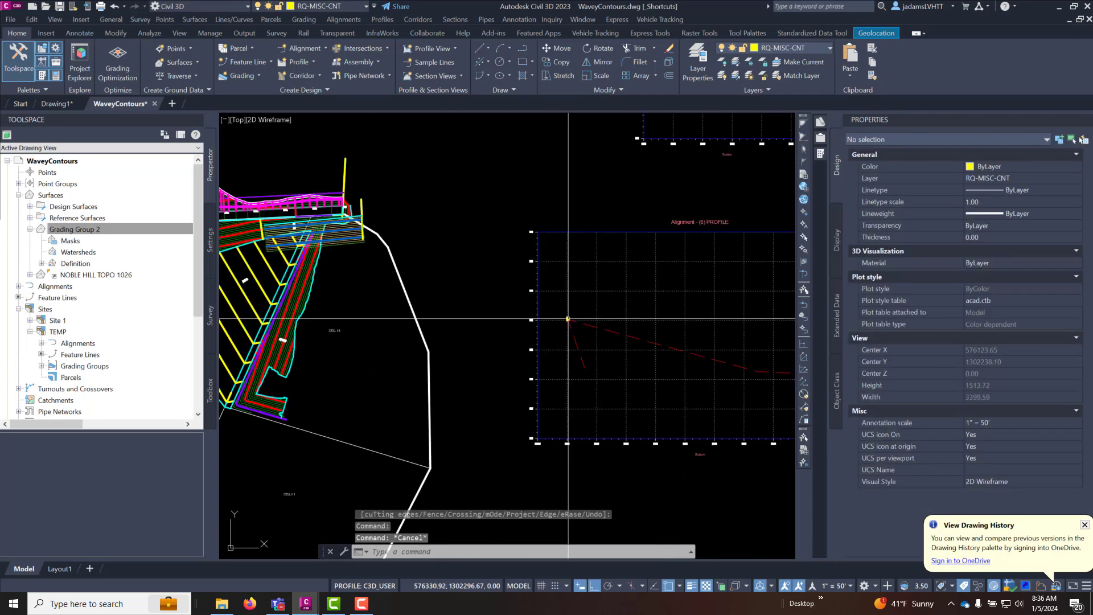
pyautogui.scroll(12, 460, 263)
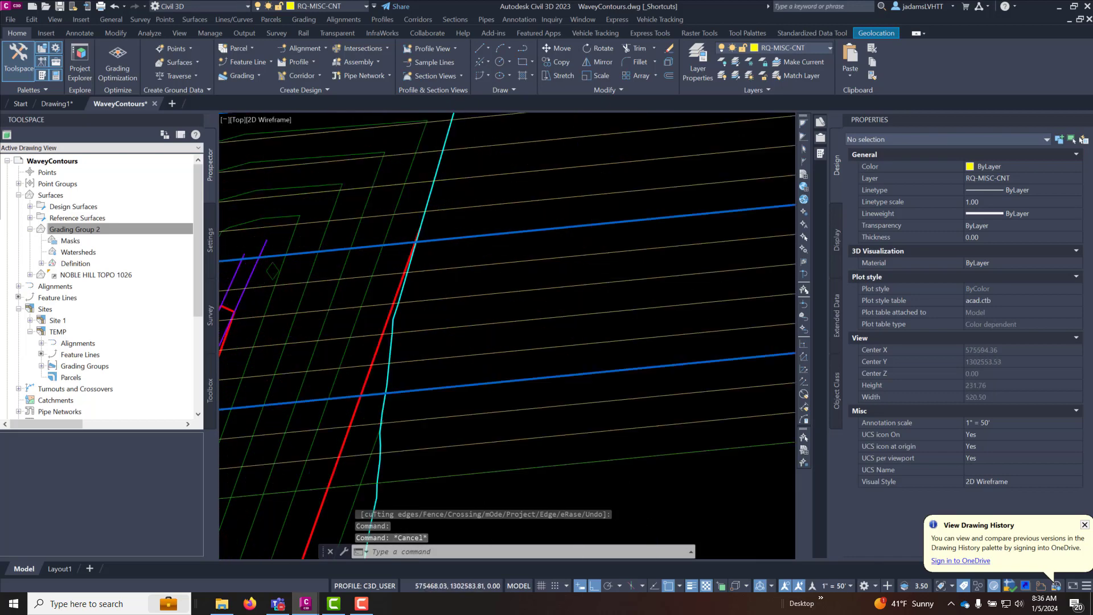
pyautogui.write('c')
pyautogui.press('Return')
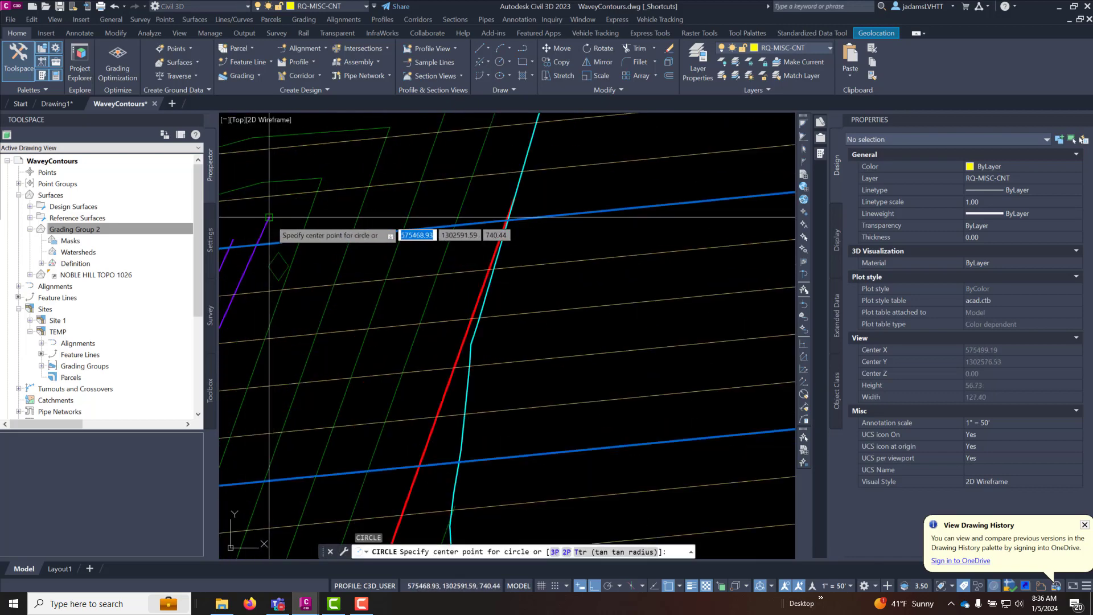
pyautogui.click(269, 217)
pyautogui.write('2.55')
pyautogui.press('Return')
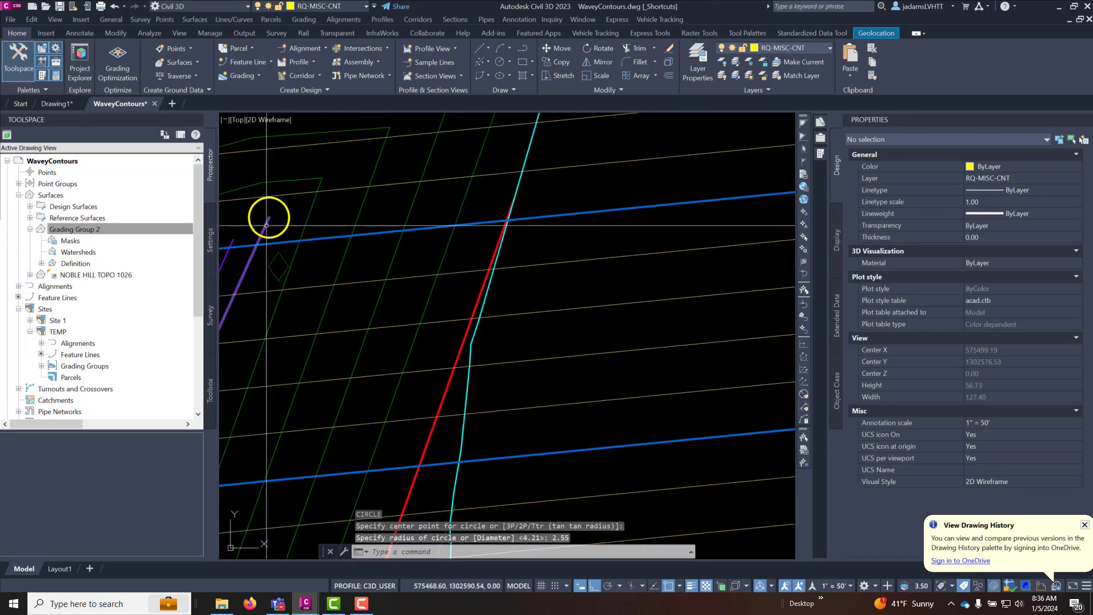
# Step: Draw a short helper polyline and trim the feature line to the circle's edge with TRIMFEATURES
pyautogui.write('pl')
pyautogui.press('Return')
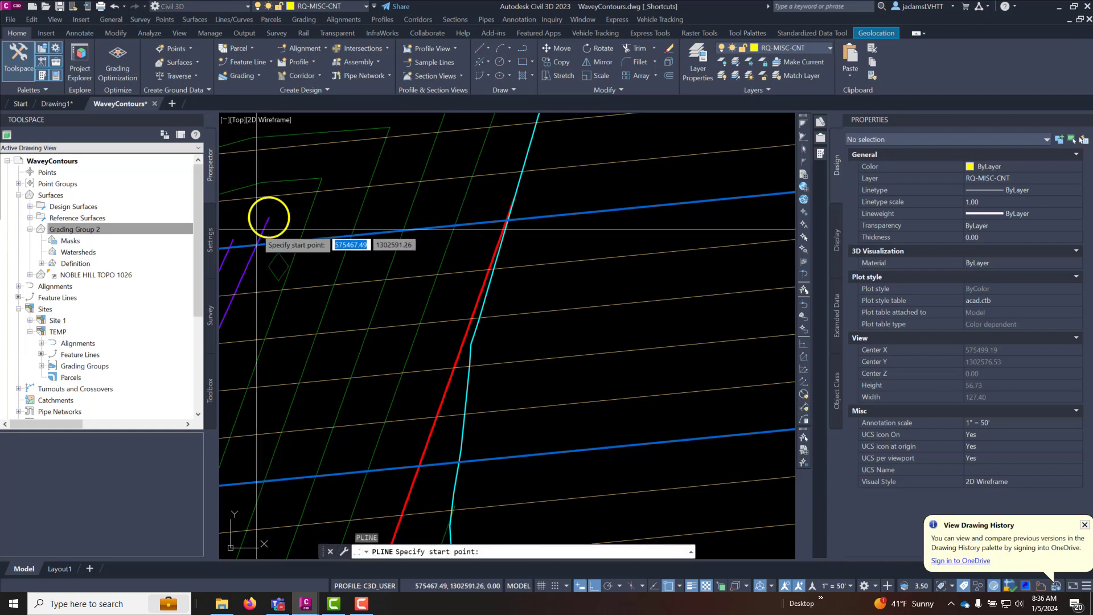
pyautogui.click(257, 223)
pyautogui.click(299, 221)
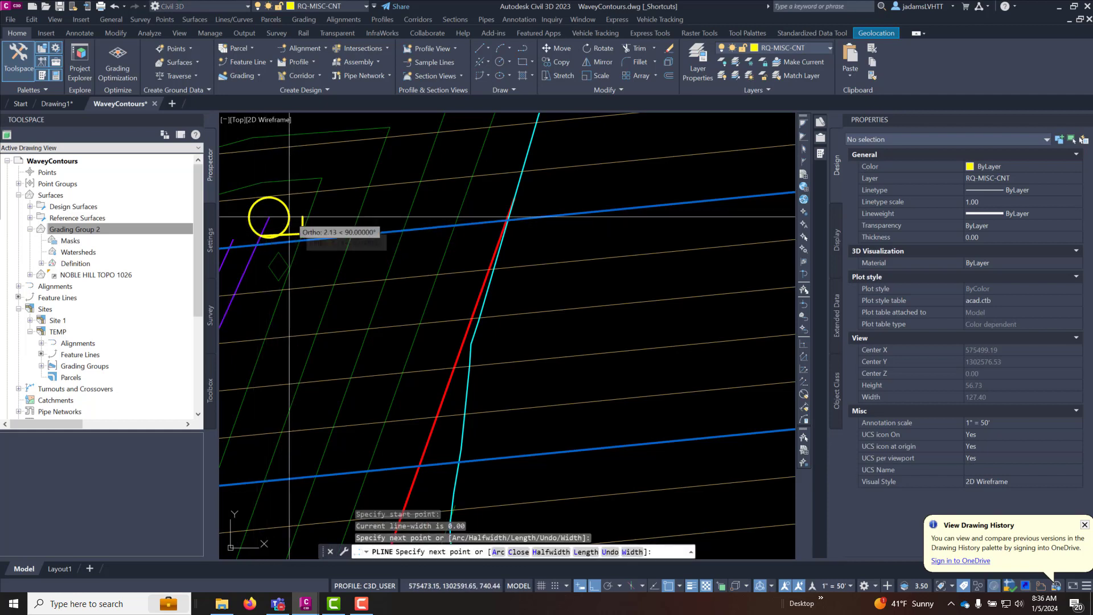
pyautogui.press('Return')
pyautogui.scroll(6, 226, 239)
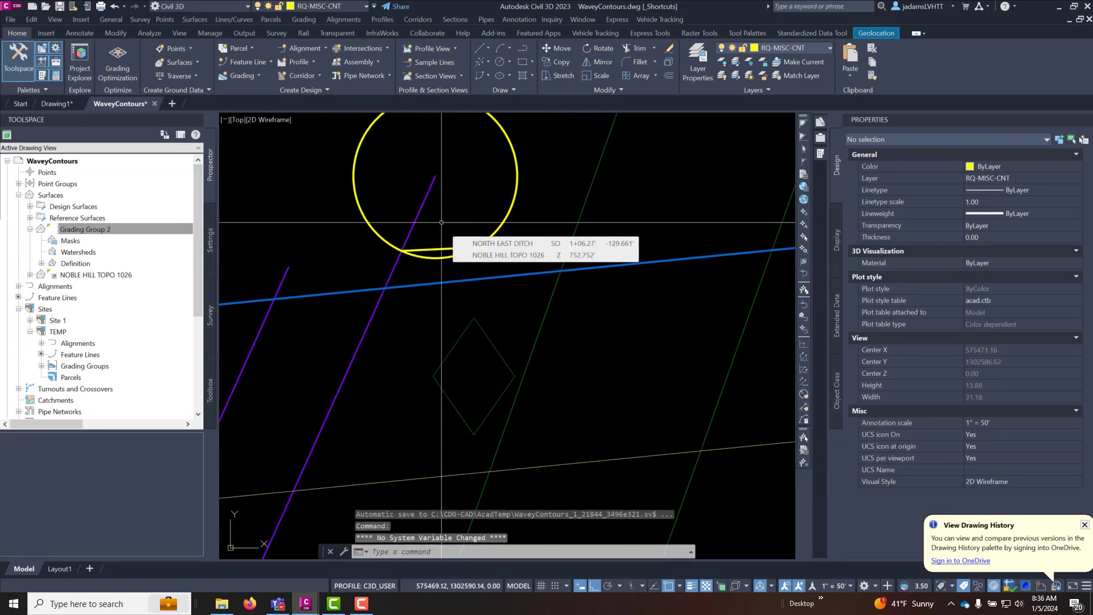
pyautogui.write('trim')
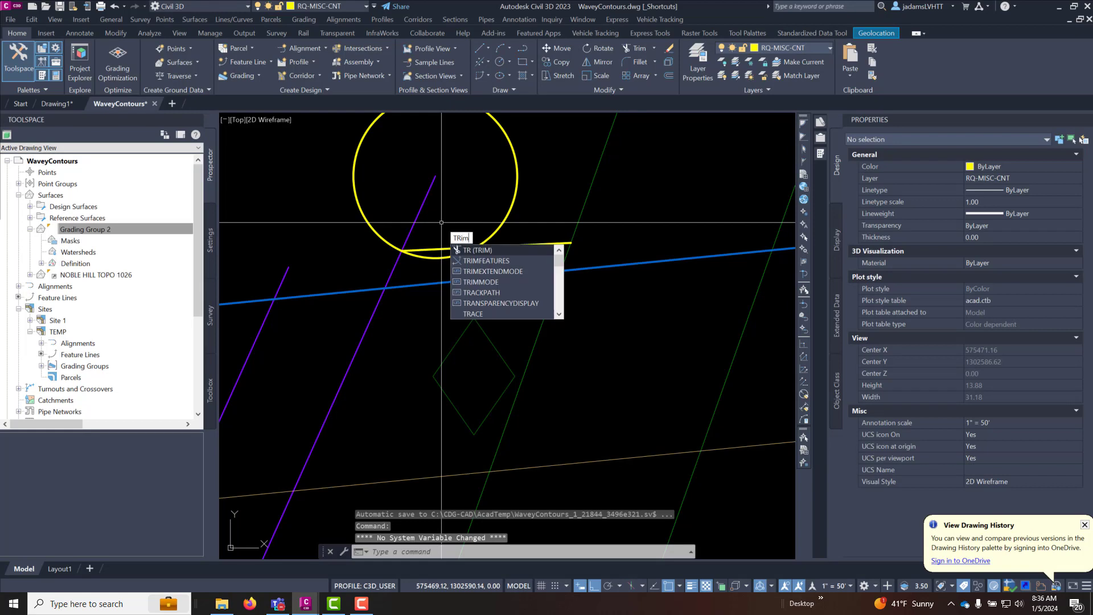
pyautogui.write('f')
pyautogui.press('Return')
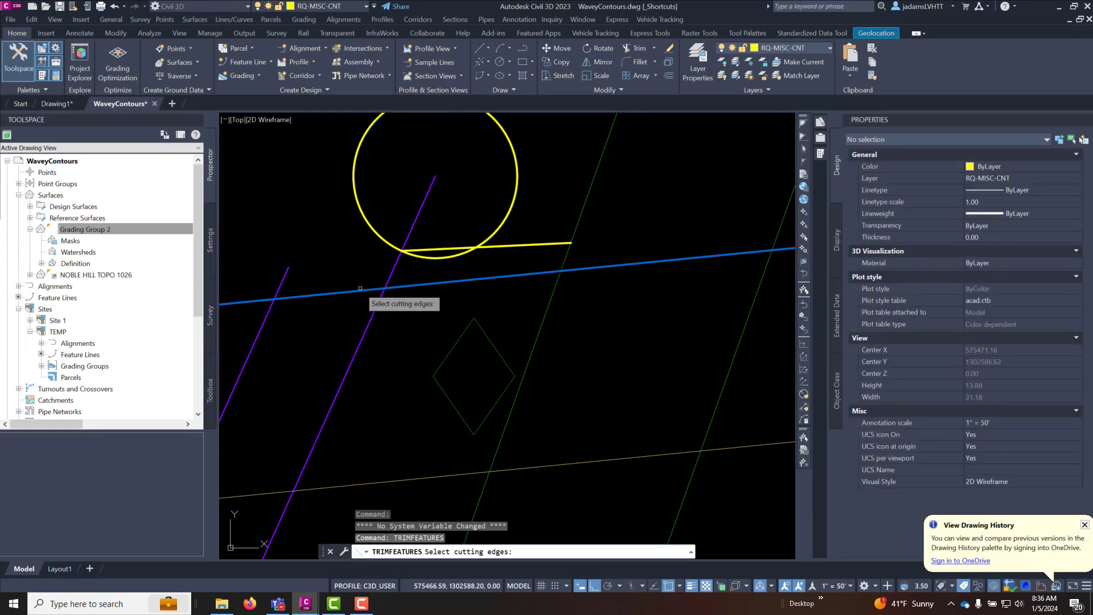
pyautogui.press('Return')
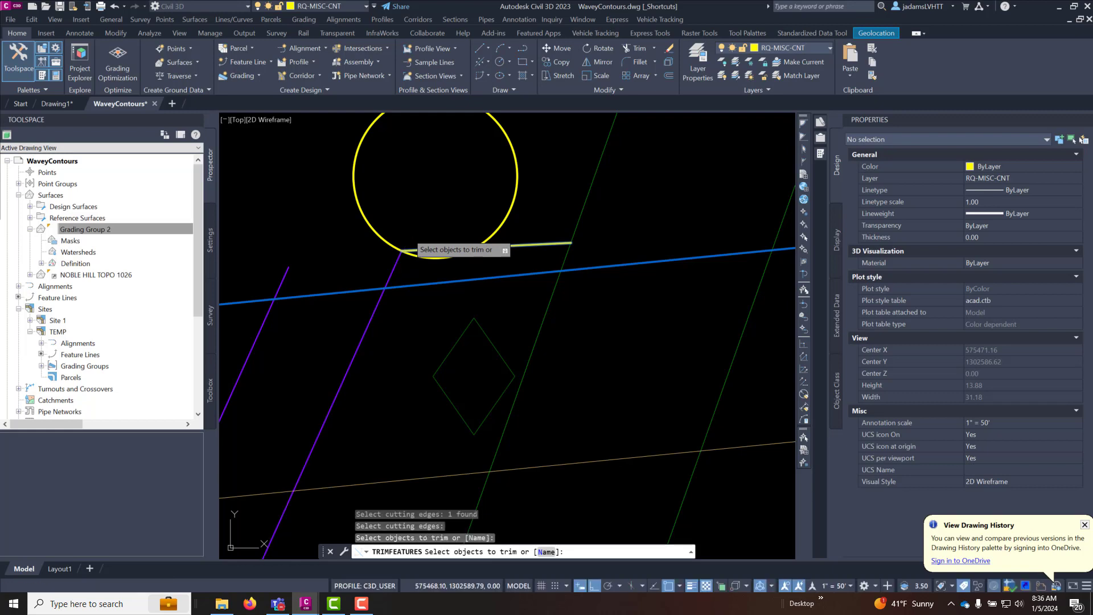
pyautogui.press('Escape')
# Step: Delete the short helper line and the 2.55 circle
pyautogui.click(421, 249)
pyautogui.press('Delete')
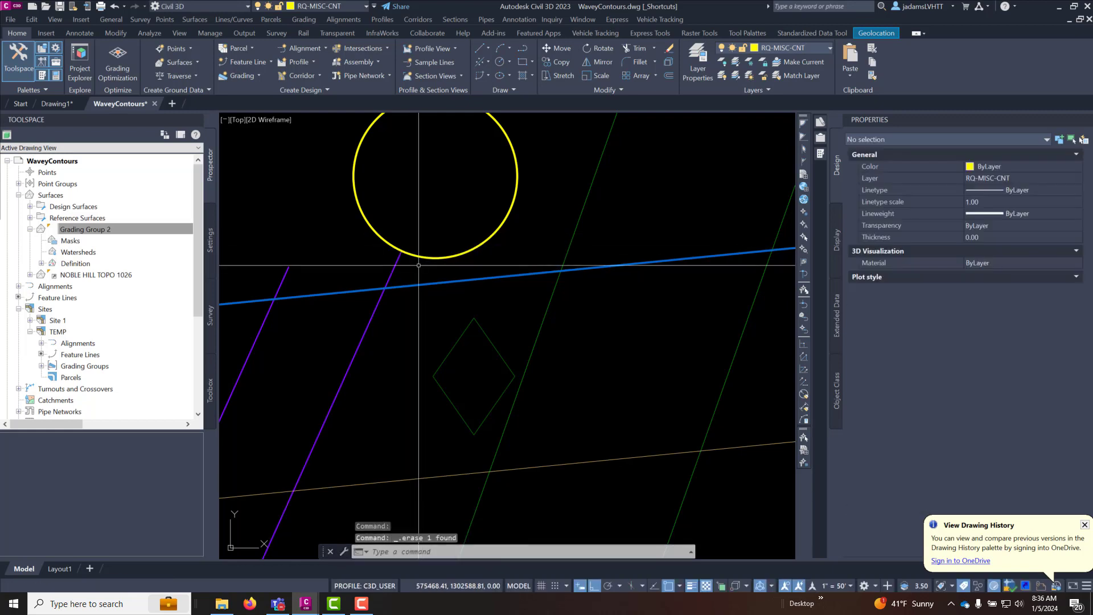
pyautogui.click(427, 257)
pyautogui.press('Delete')
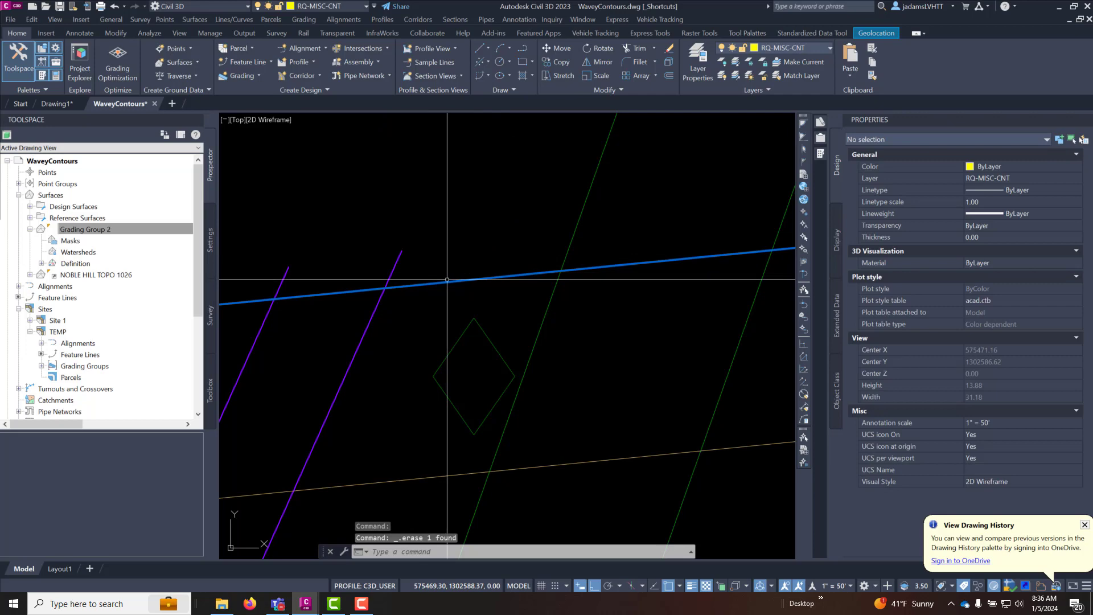
pyautogui.scroll(-7, 638, 336)
pyautogui.scroll(-7, 394, 355)
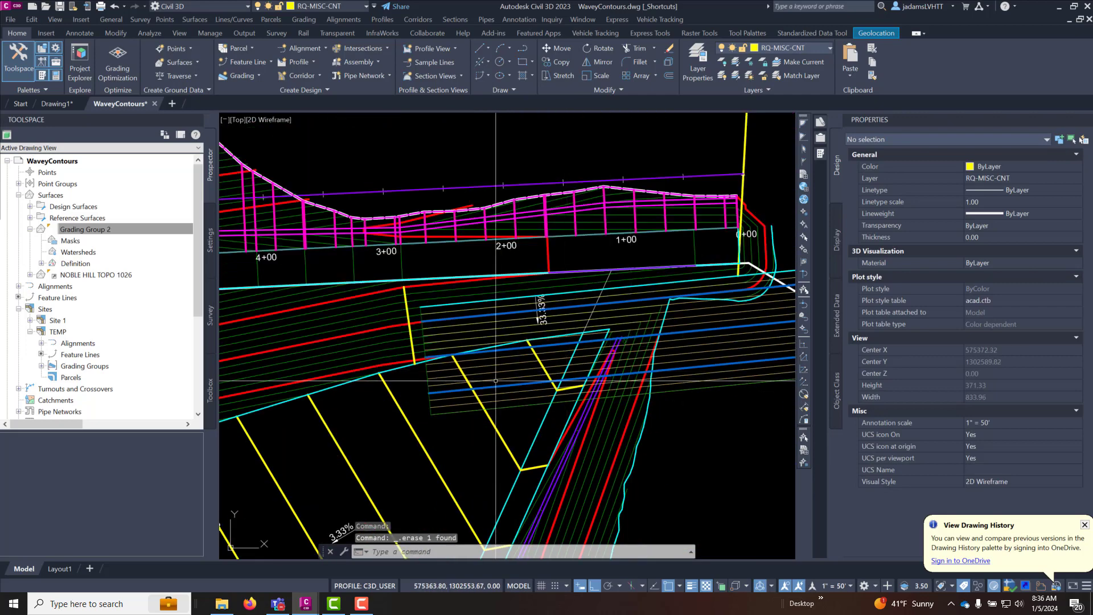
pyautogui.scroll(3, 394, 356)
pyautogui.press('Escape')
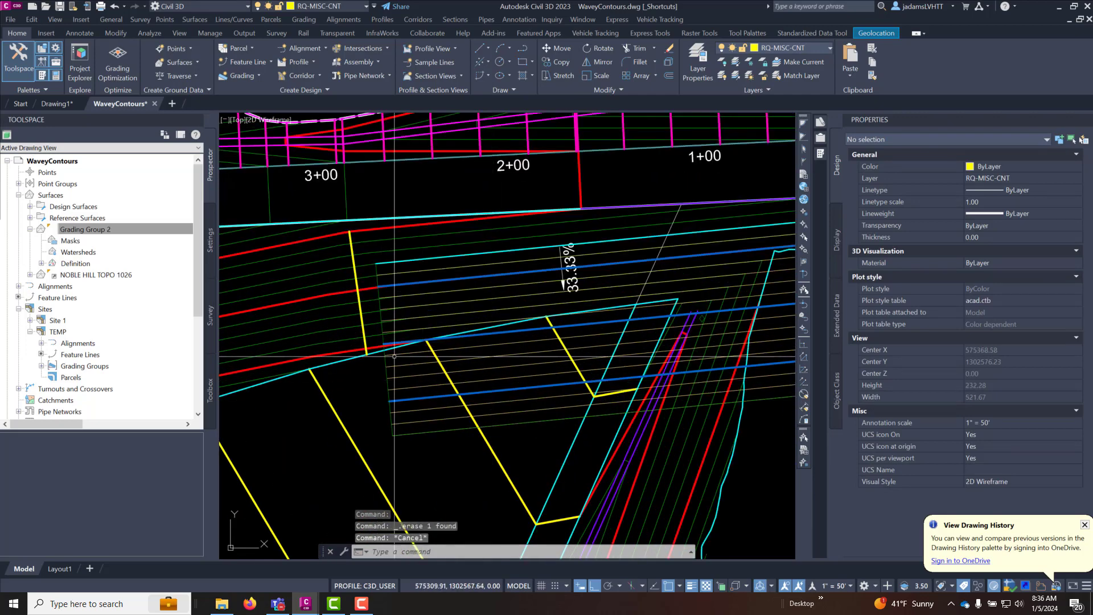
# Step: Delete the temporary 3:1 grading and pan to check the ditch corner contours
pyautogui.click(388, 395)
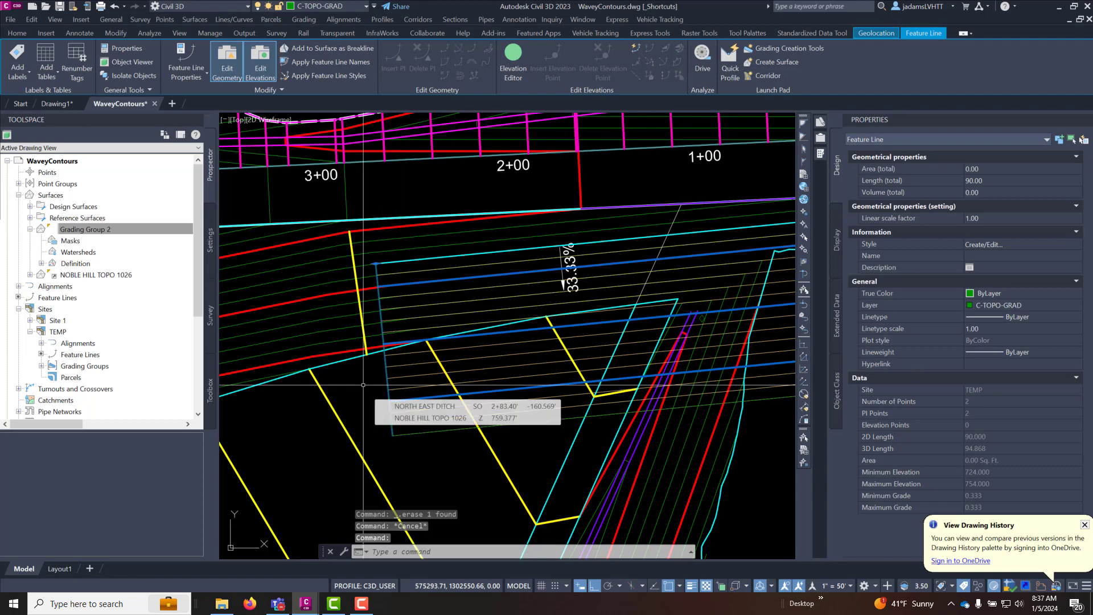
pyautogui.press('Escape')
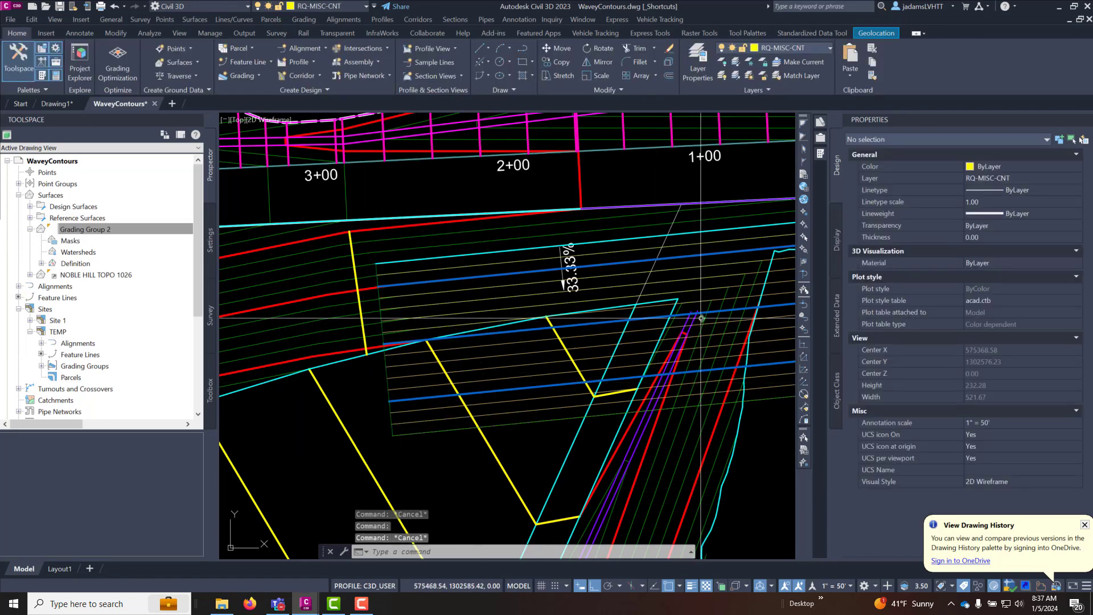
pyautogui.click(701, 318)
pyautogui.press('Delete')
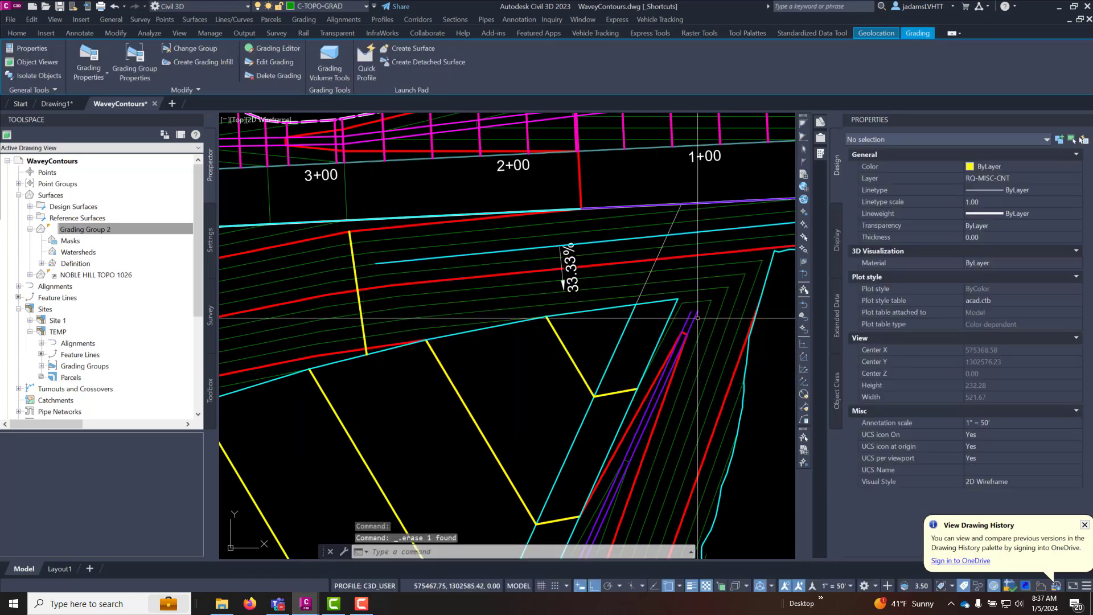
pyautogui.scroll(3, 731, 249)
pyautogui.moveTo(677, 353); pyautogui.dragTo(506, 378, button='middle')
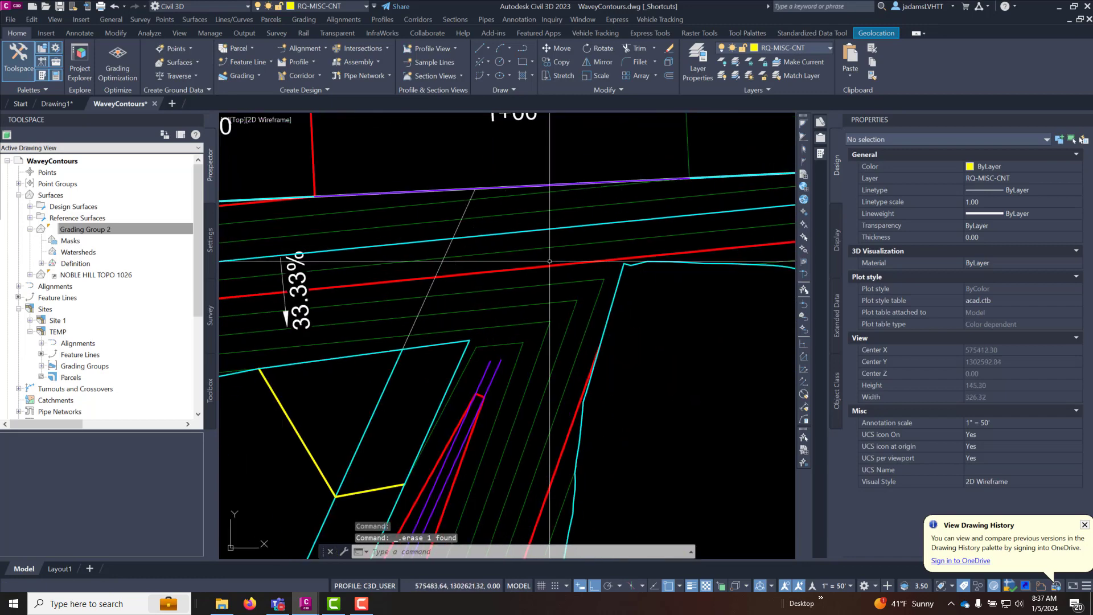
pyautogui.scroll(4, 492, 394)
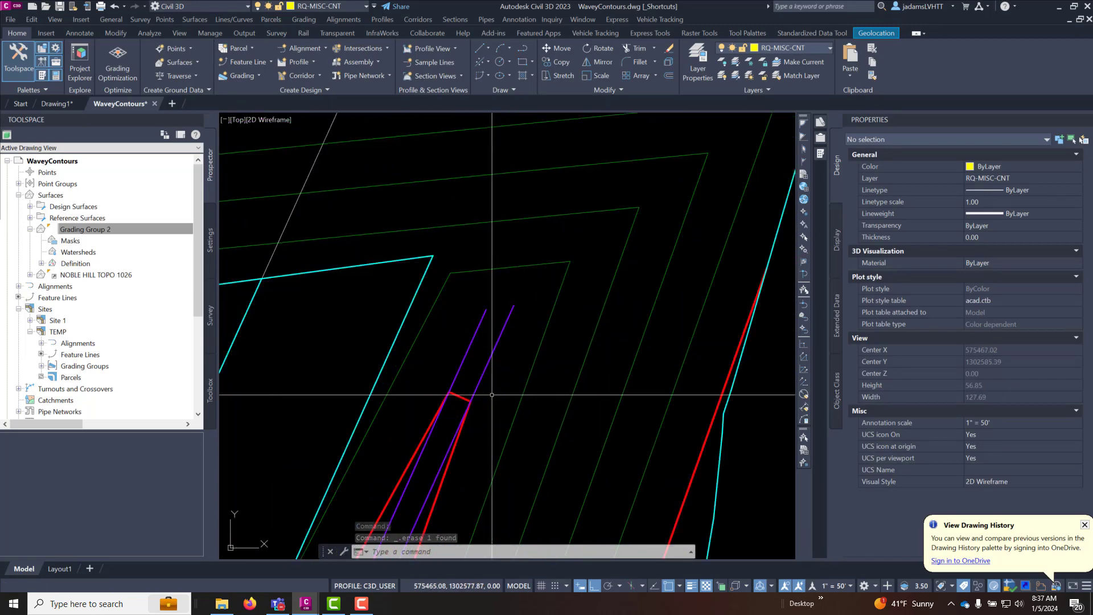
pyautogui.press('Escape')
pyautogui.scroll(-8, 492, 388)
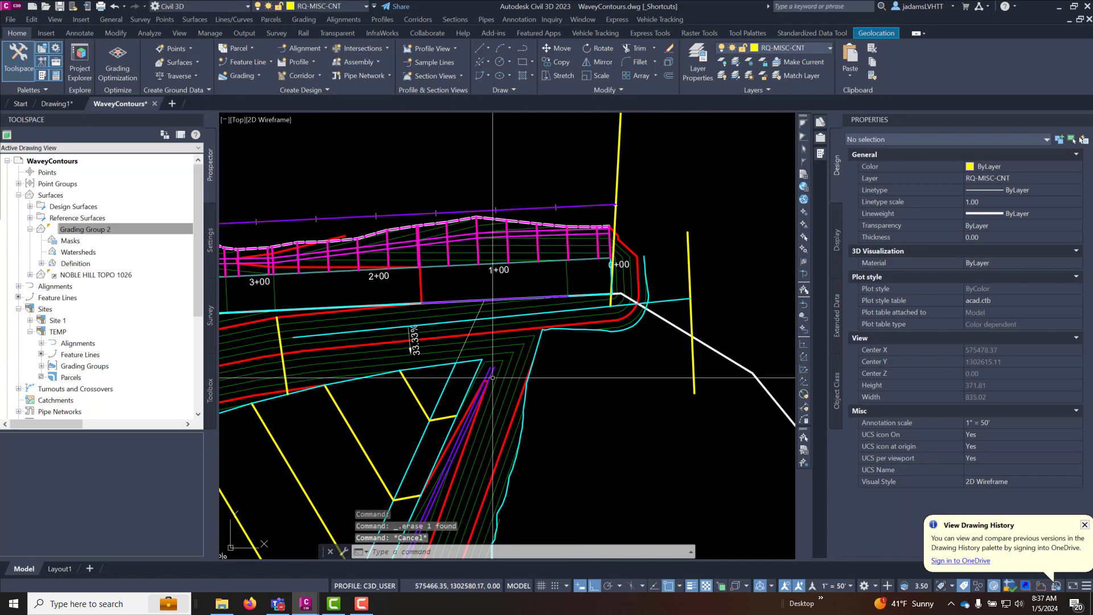
pyautogui.moveTo(493, 378)
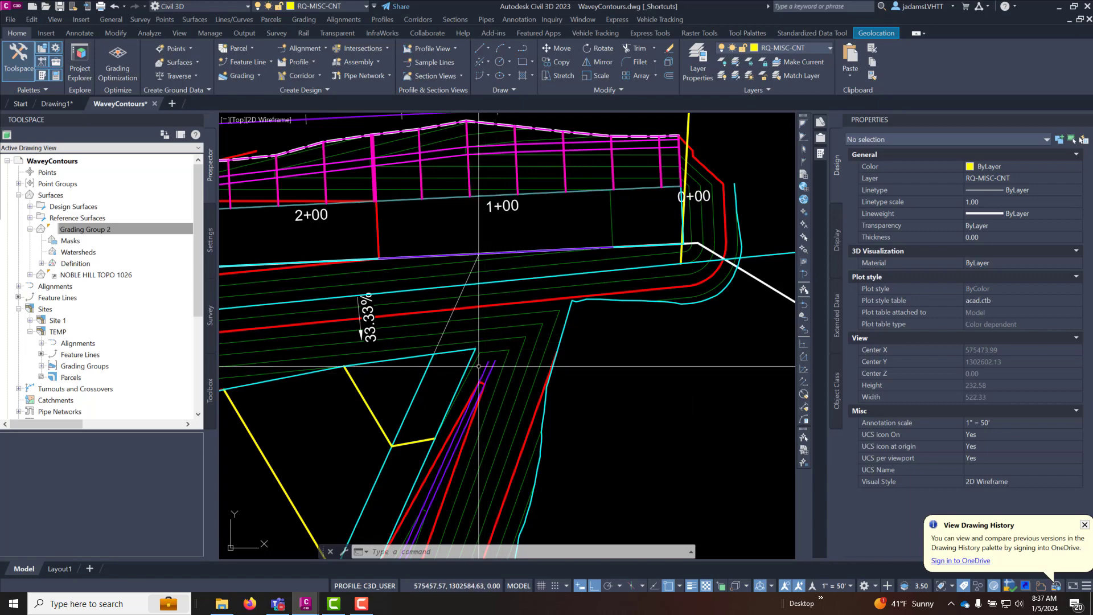
pyautogui.scroll(2, 478, 366)
pyautogui.scroll(-3, 468, 326)
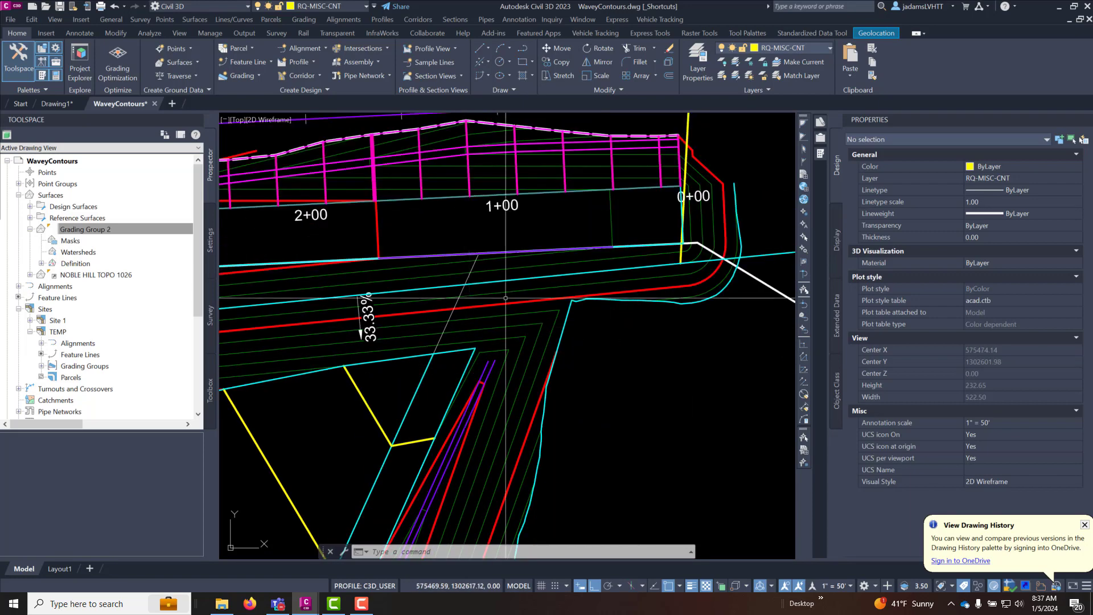
pyautogui.scroll(3, 482, 308)
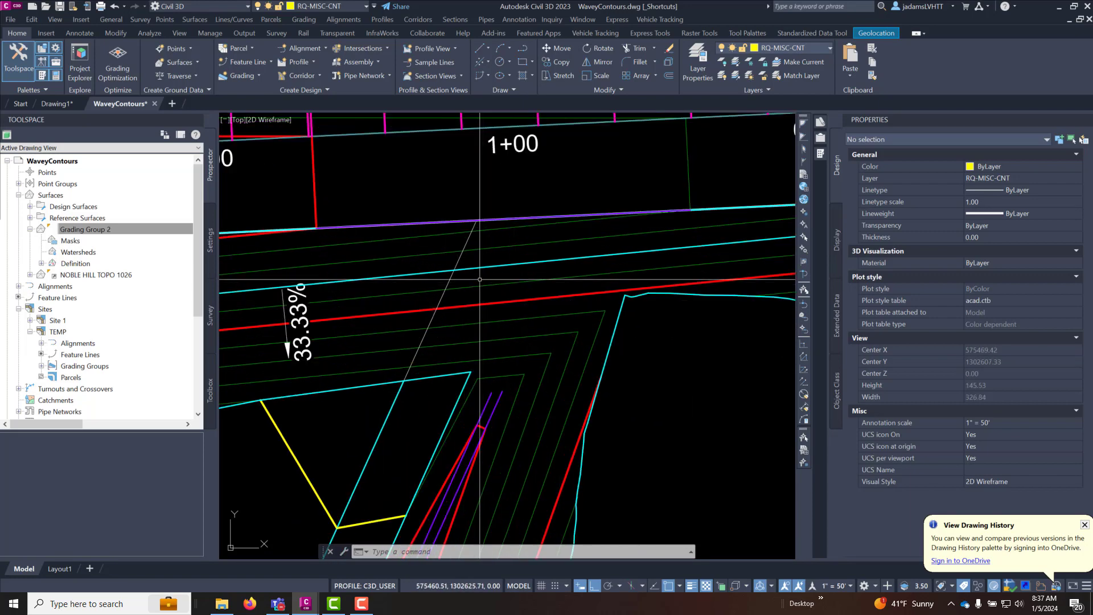